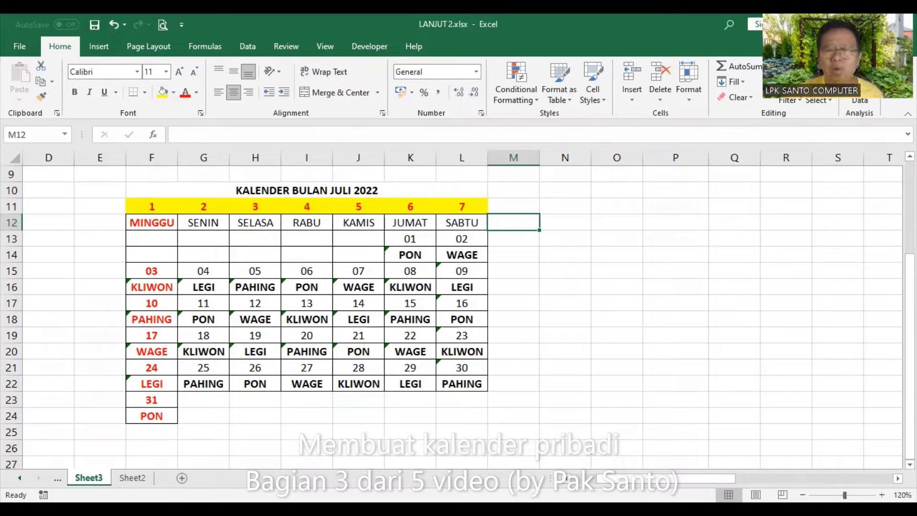
Step: Review the July 2022 calendar table and the helper tables further along the sheet
left_click(182, 195)
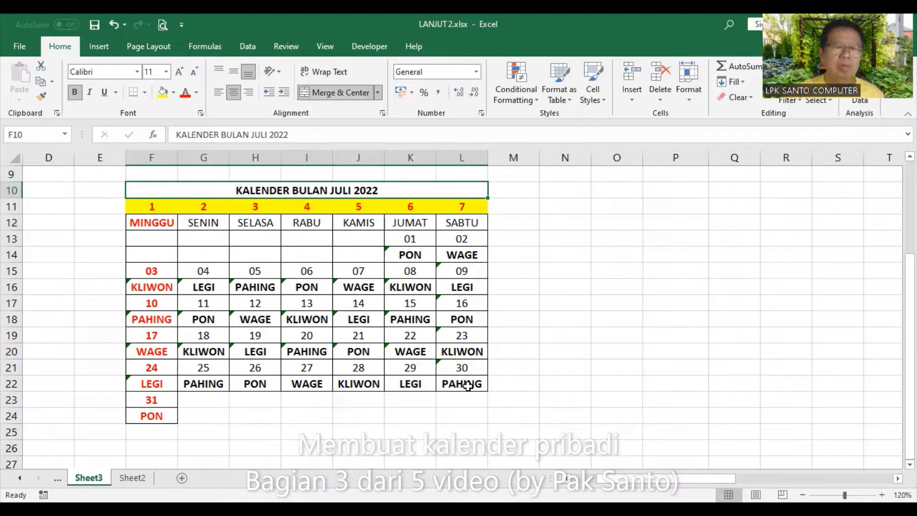
key("ctrl+a")
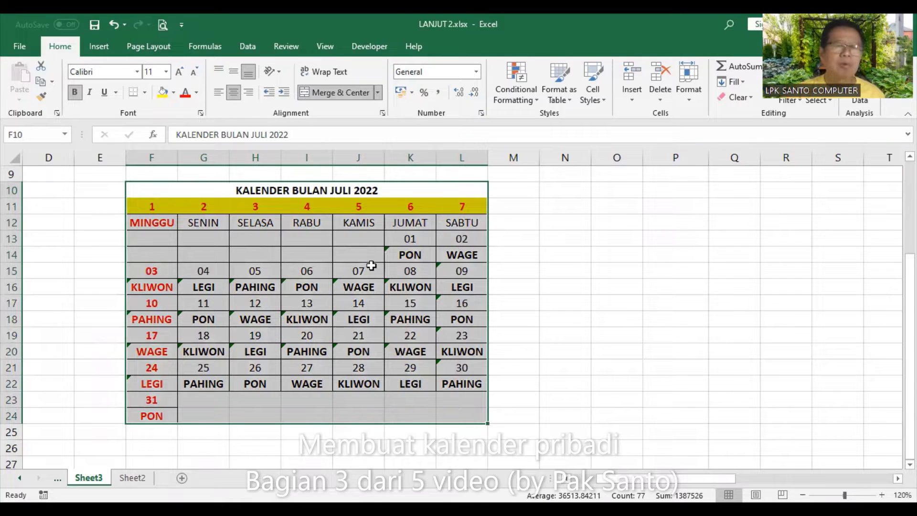
left_click(516, 231)
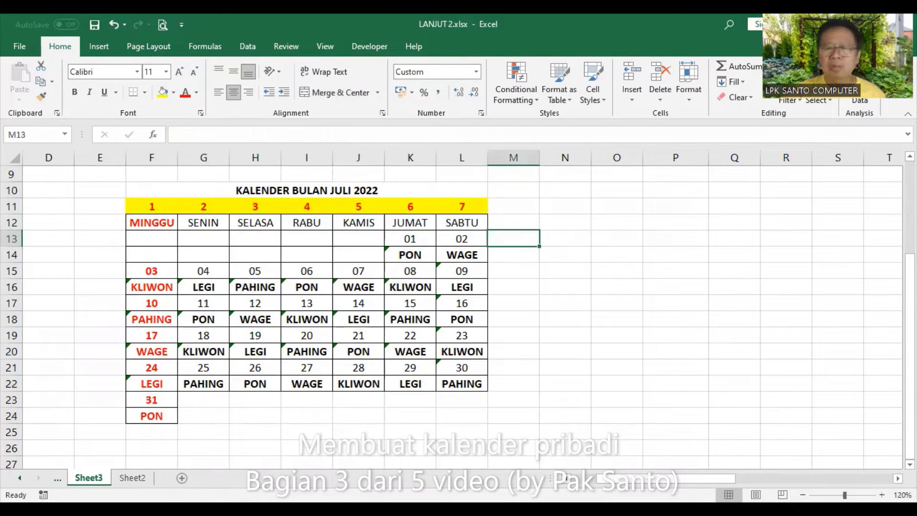
left_click(897, 478)
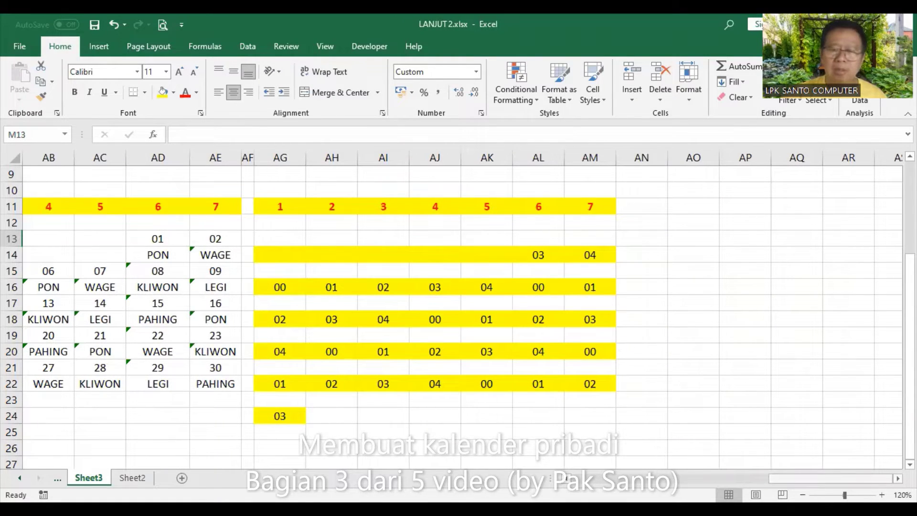
left_click_drag(831, 478, 659, 478)
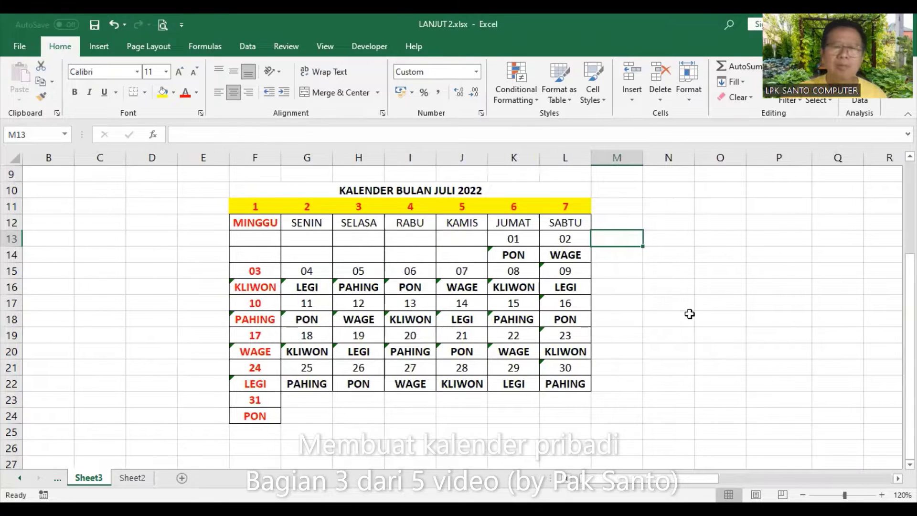
left_click(677, 289)
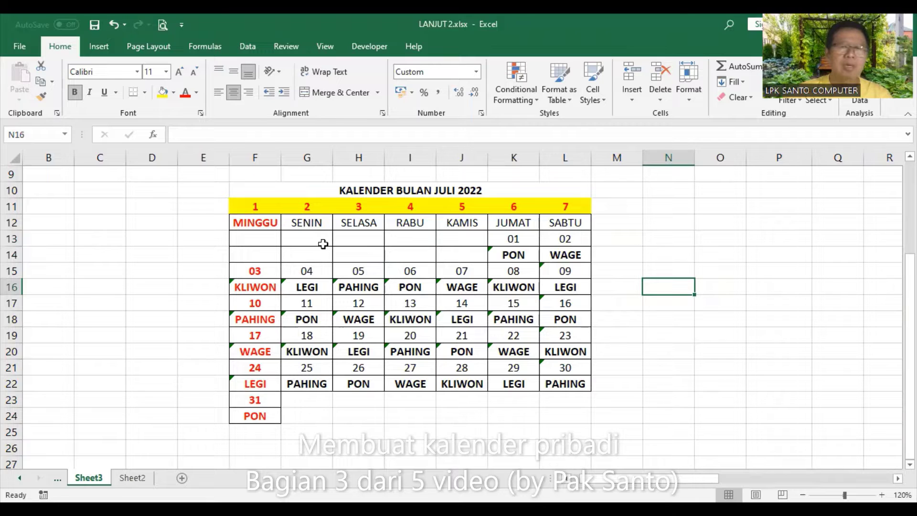
Step: Save a copy of the workbook in the same folder under the name LANJUT 3
left_click(22, 41)
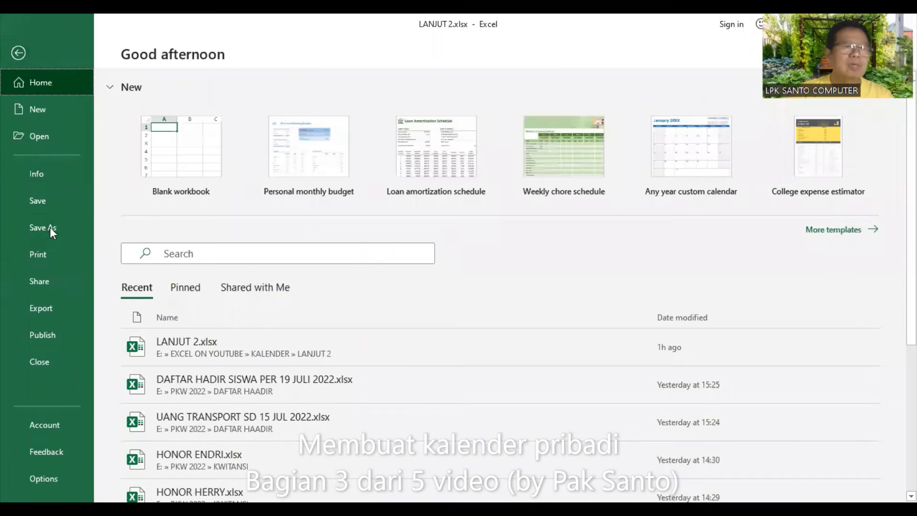
left_click(50, 230)
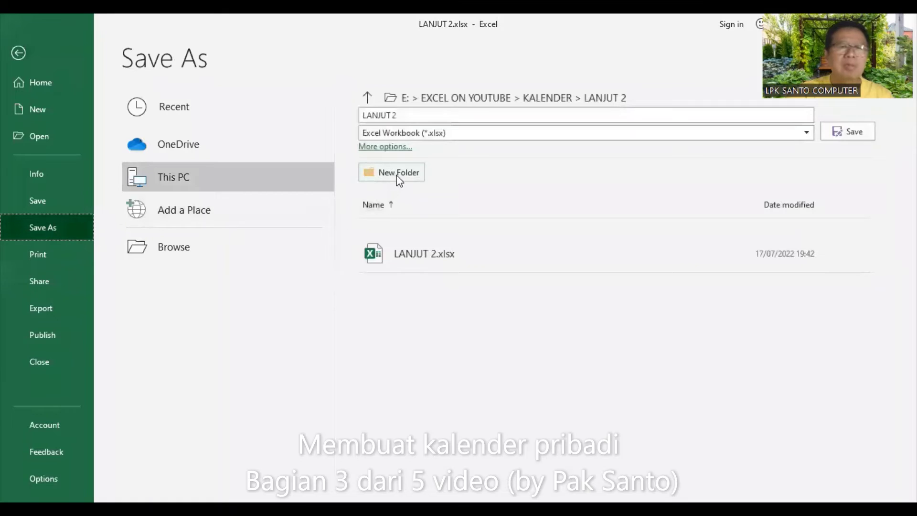
left_click(403, 112)
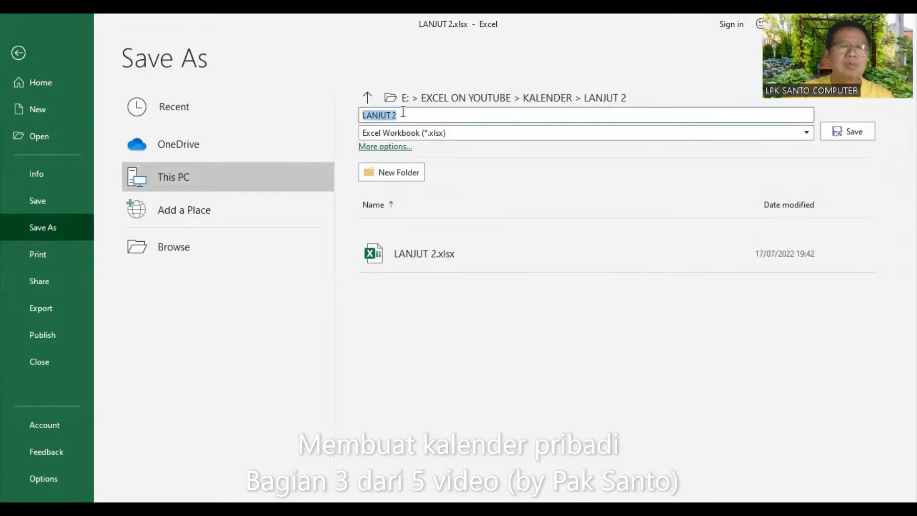
left_click(403, 112)
key("BackSpace")
key("BackSpace")
type("3")
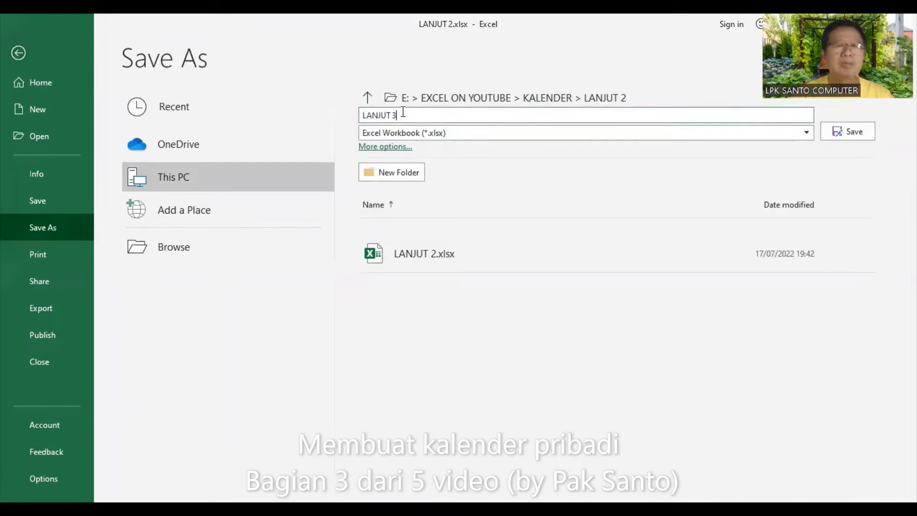
key("Return")
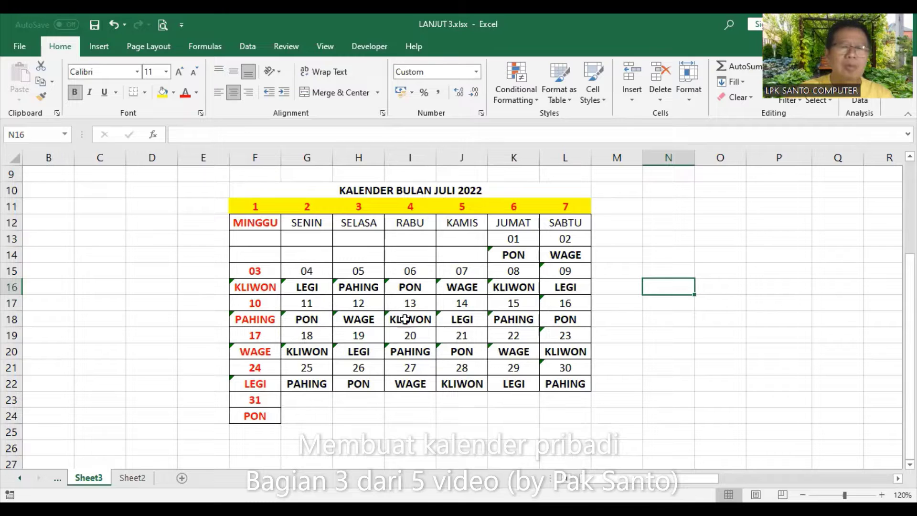
Step: Examine the helper tables and the formulas behind the calendar's date and market-day cells in columns K and L
left_click(387, 189)
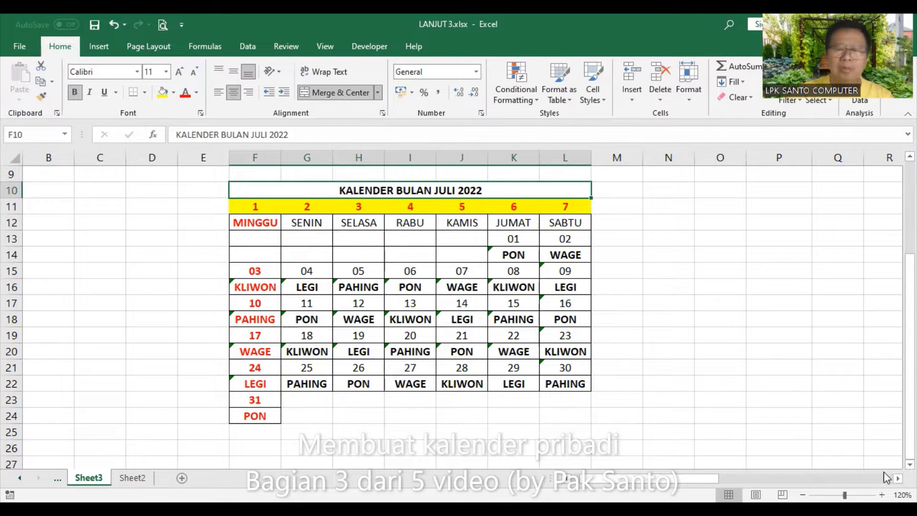
scroll(887, 477, "right", 2)
left_click_drag(650, 478, 788, 478)
scroll(463, 310, "right", 11)
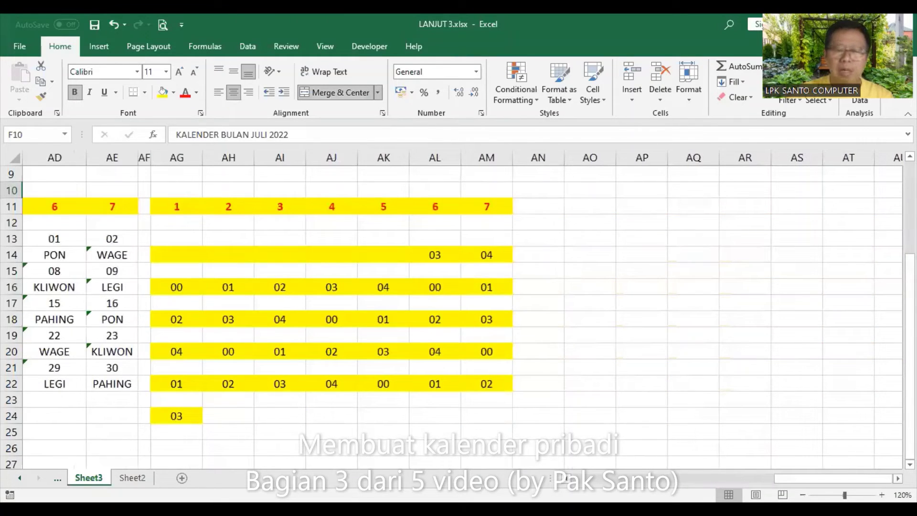
left_click_drag(834, 477, 587, 482)
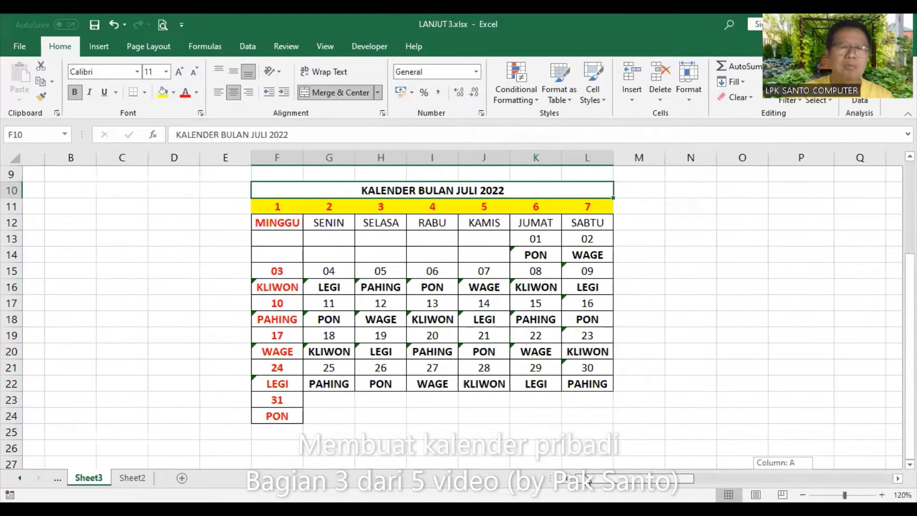
left_click_drag(737, 466, 736, 468)
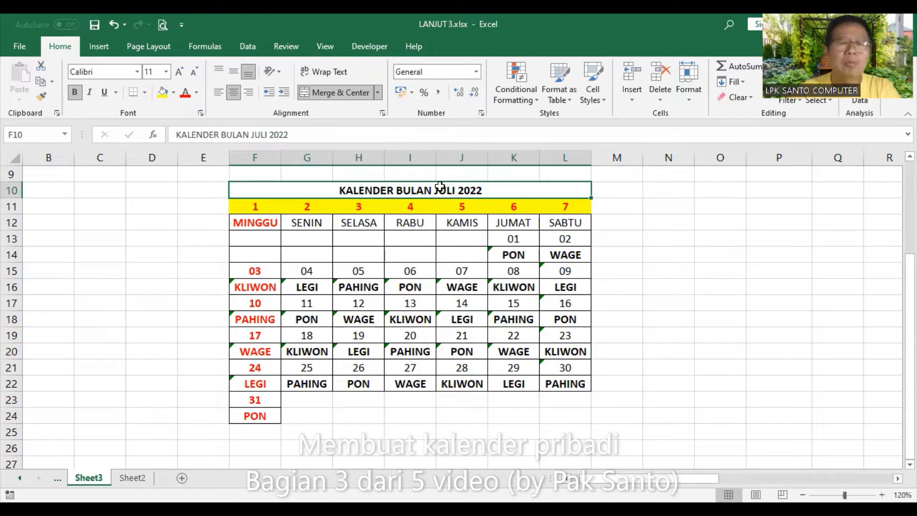
left_click(514, 238)
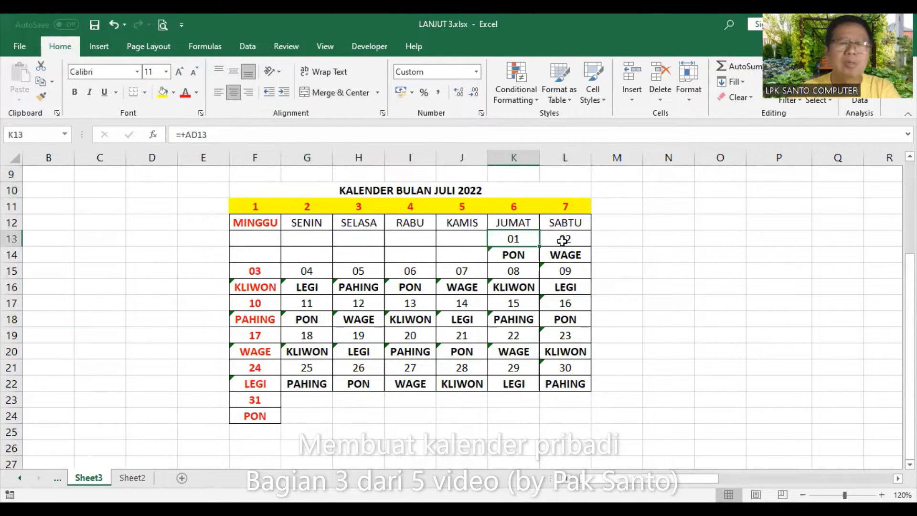
left_click(565, 236)
left_click(573, 272)
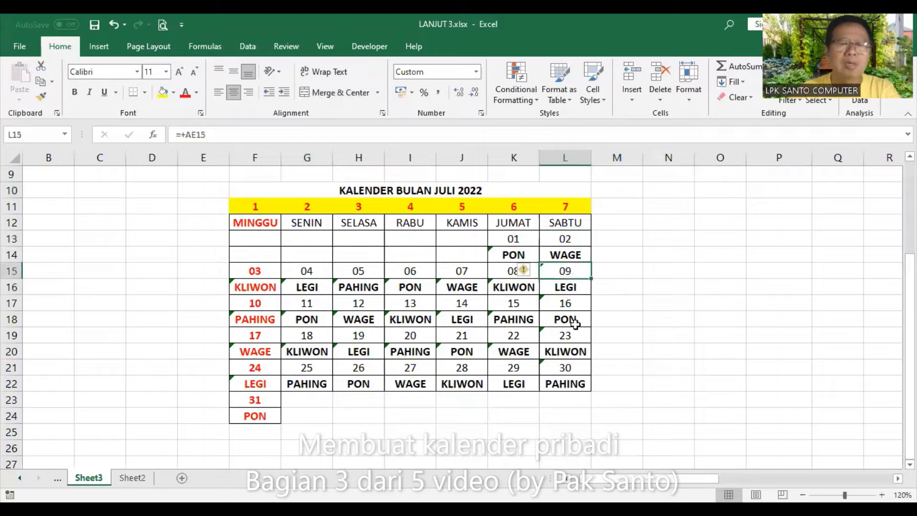
left_click(581, 387)
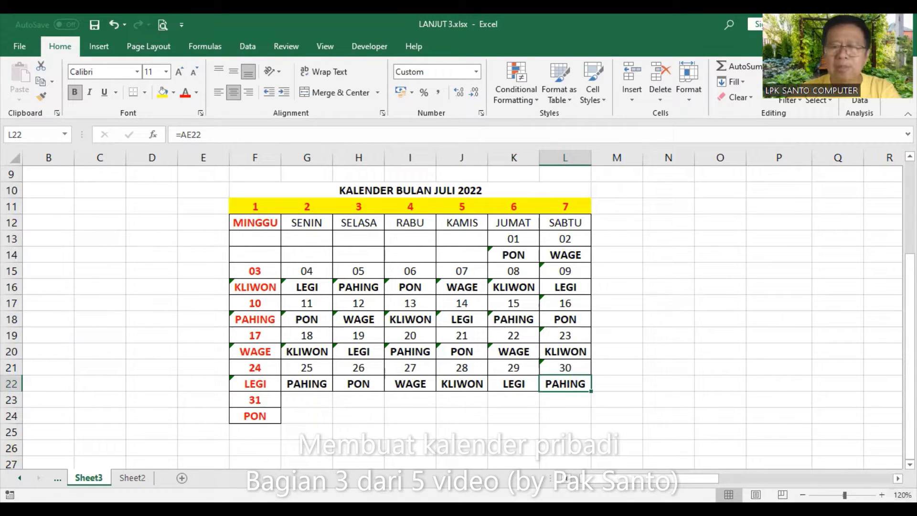
Step: Clear the contents of the calendar body F13:L24, below the day-name row
scroll(500, 320, "right", 3)
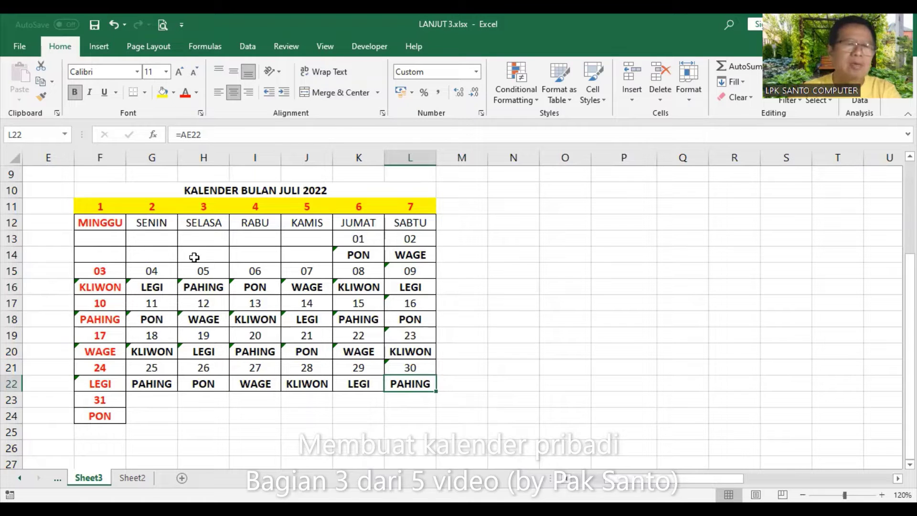
left_click(102, 240)
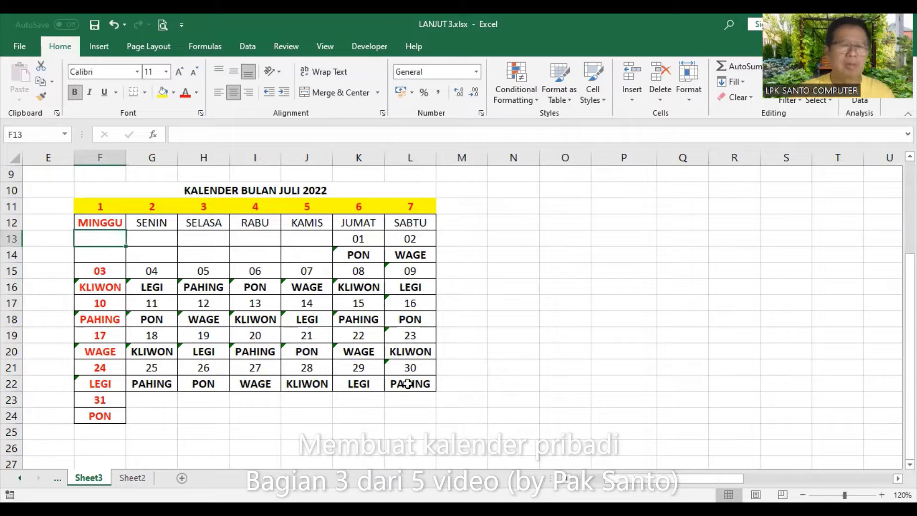
key("ctrl+shift+End")
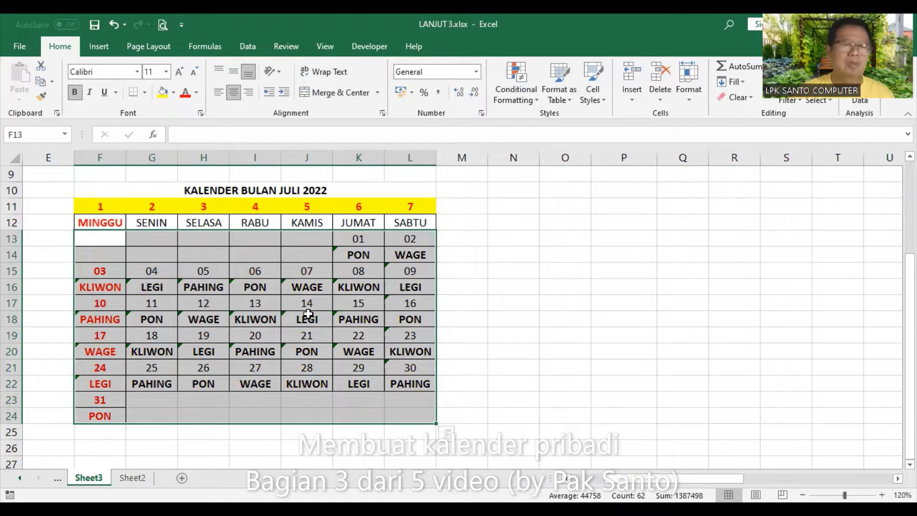
key("Delete")
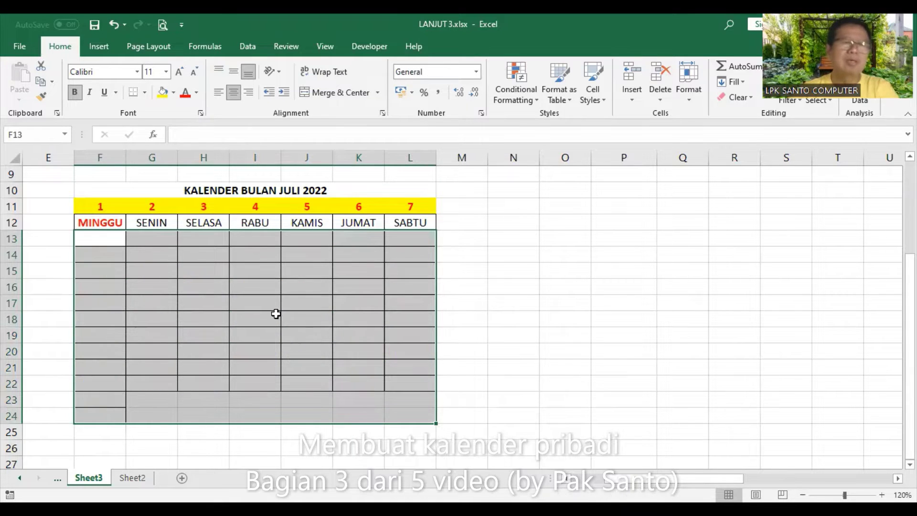
left_click(262, 305)
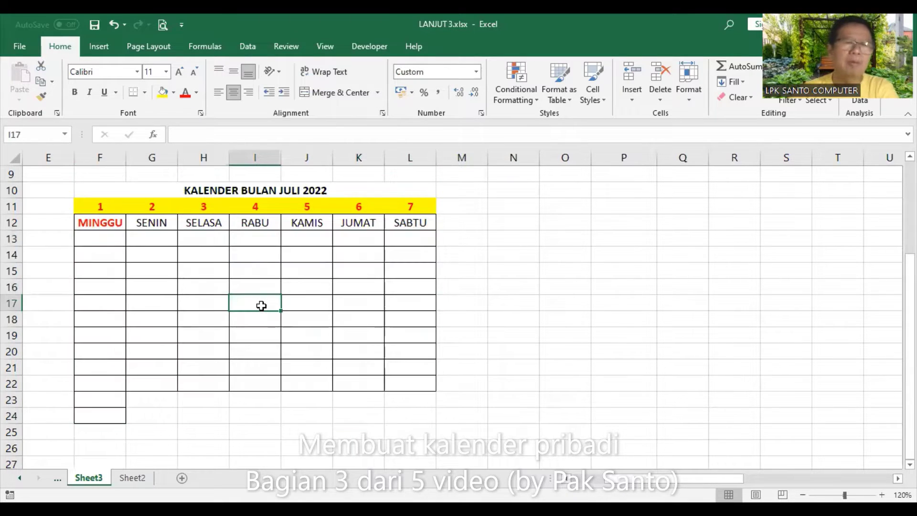
Step: Enter the labels TANGGAL, BULAN and TAHUN in cells O12 to O14
left_click(550, 222)
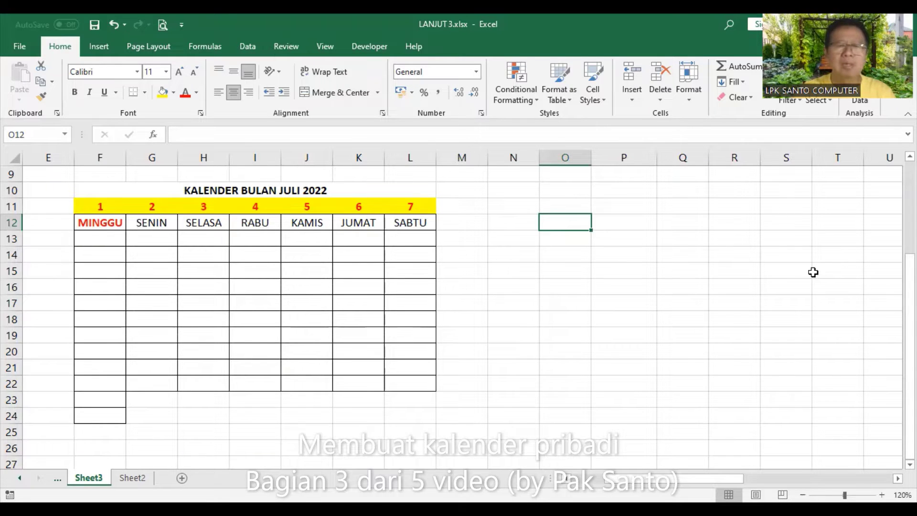
type("t")
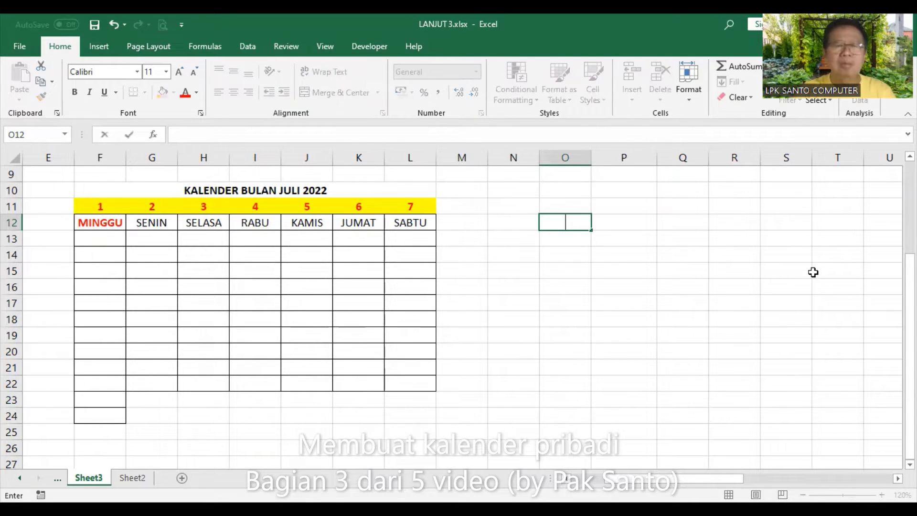
type("TANGG")
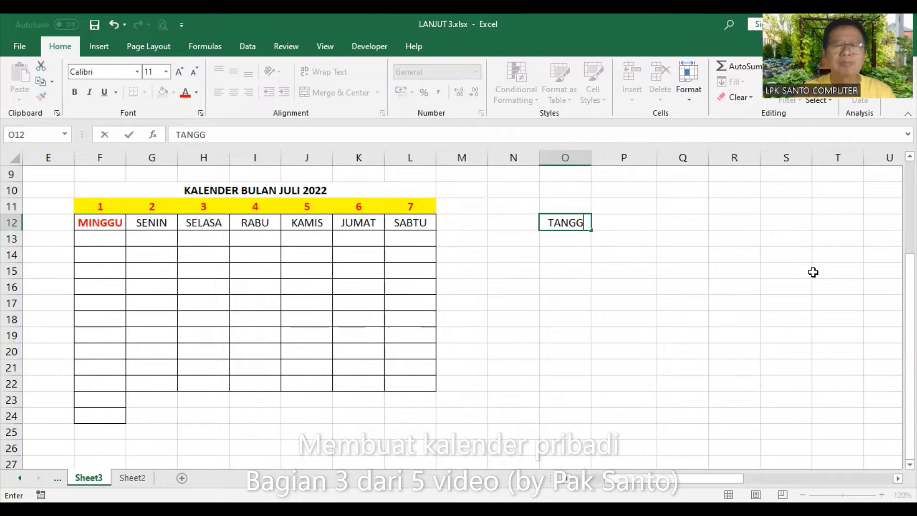
type("AL")
key("Return")
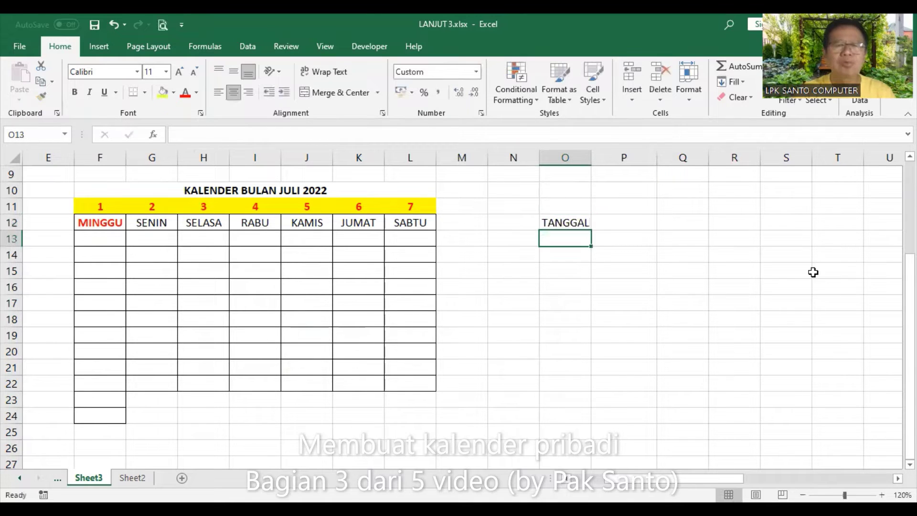
type("BULAN")
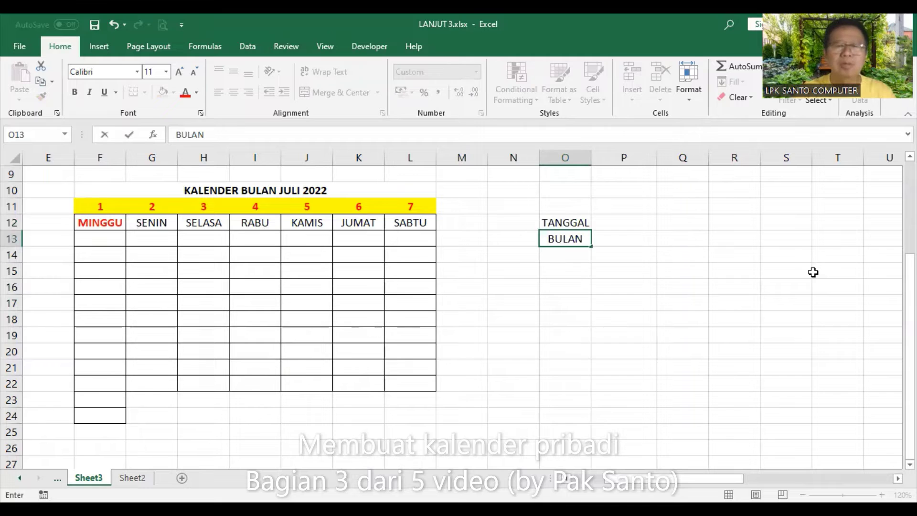
key("Return")
type("TAHUN")
key("Return")
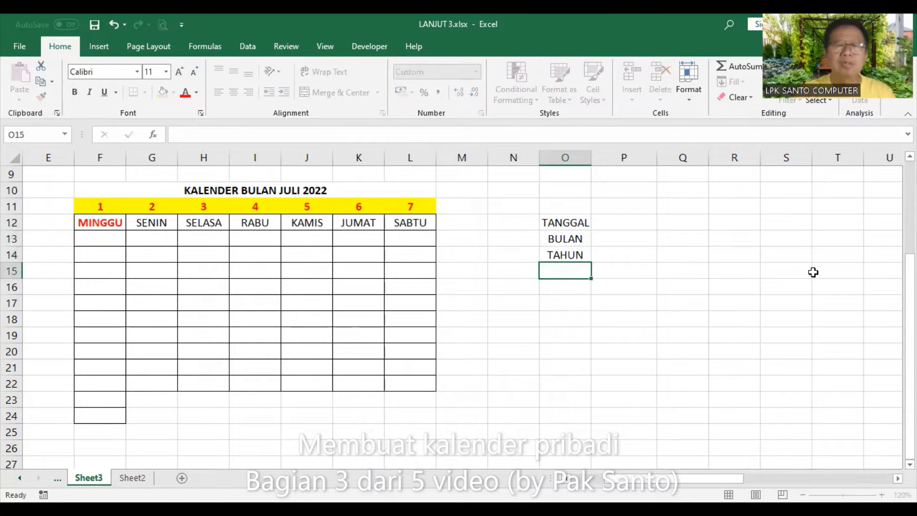
Step: Left-align the TANGGAL, BULAN and TAHUN labels in O12:O14
left_click(578, 225)
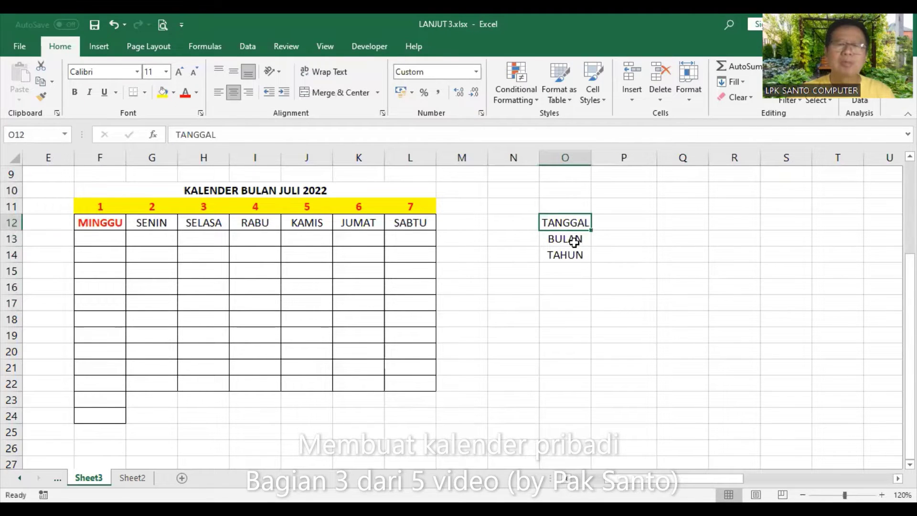
left_click_drag(574, 242, 583, 252)
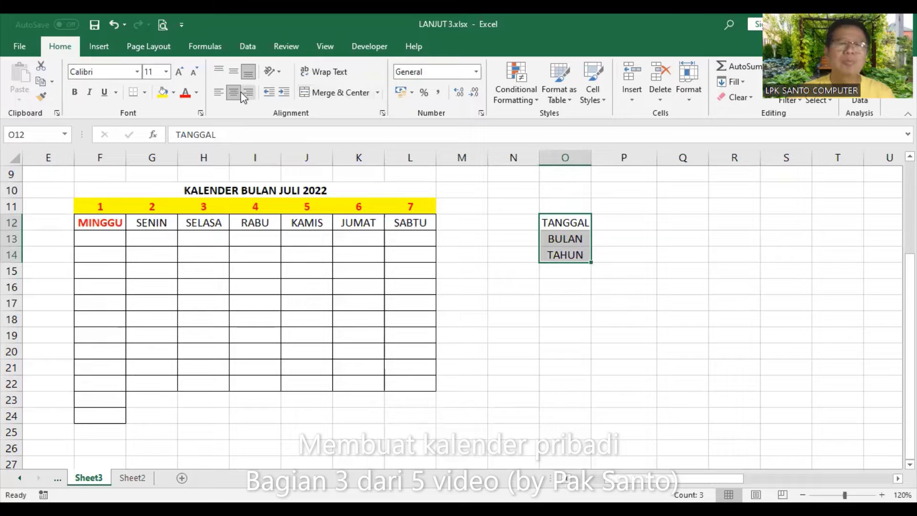
left_click(218, 92)
Step: Put a colon after each label in P12:P14 and narrow column P to fit the colons
left_click(612, 222)
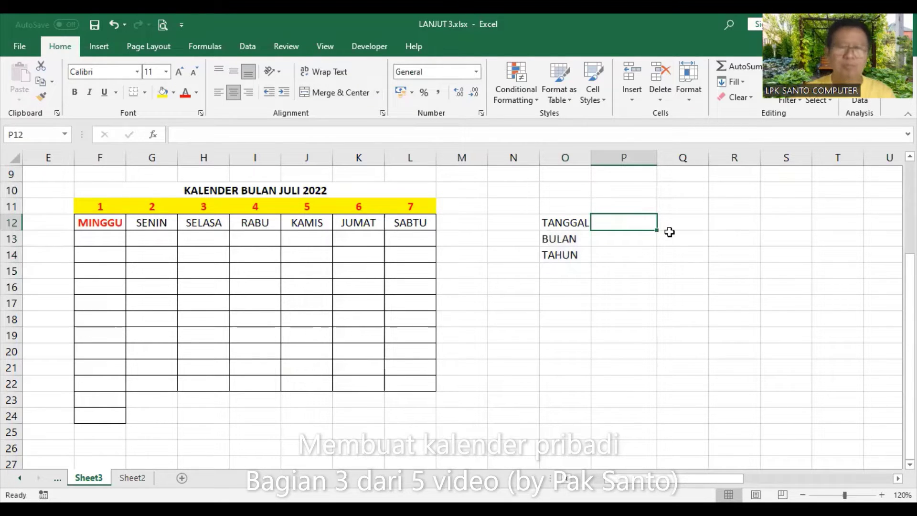
type("'")
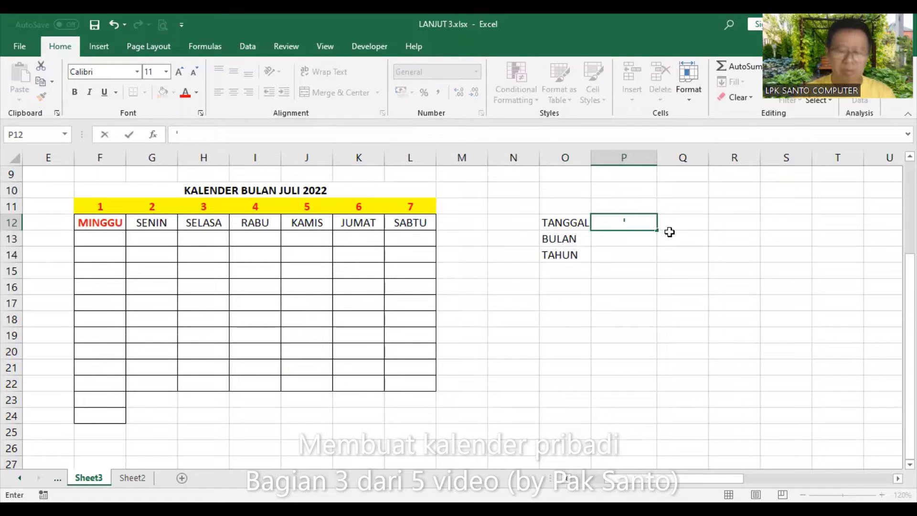
type(":")
key("Return")
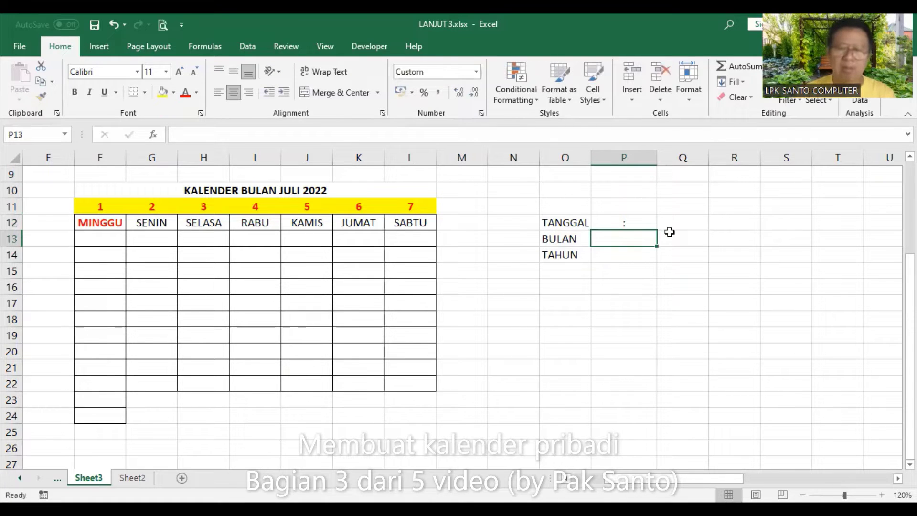
left_click(626, 224)
left_click_drag(659, 232, 658, 256)
left_click_drag(654, 157, 601, 222)
left_click(621, 223)
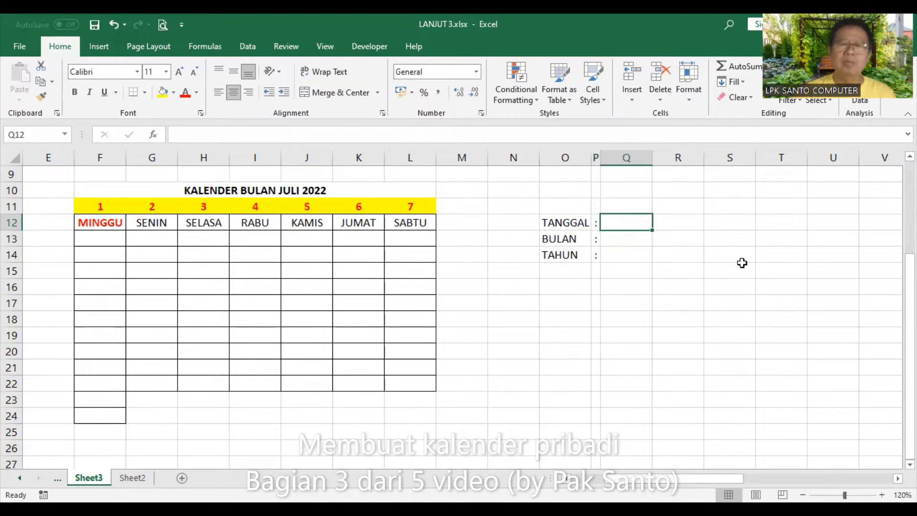
Step: Enter 1 for TANGGAL, 1 for BULAN and 2023 for TAHUN in cells Q12 to Q14
type("1")
key("Return")
type("1")
key("Return")
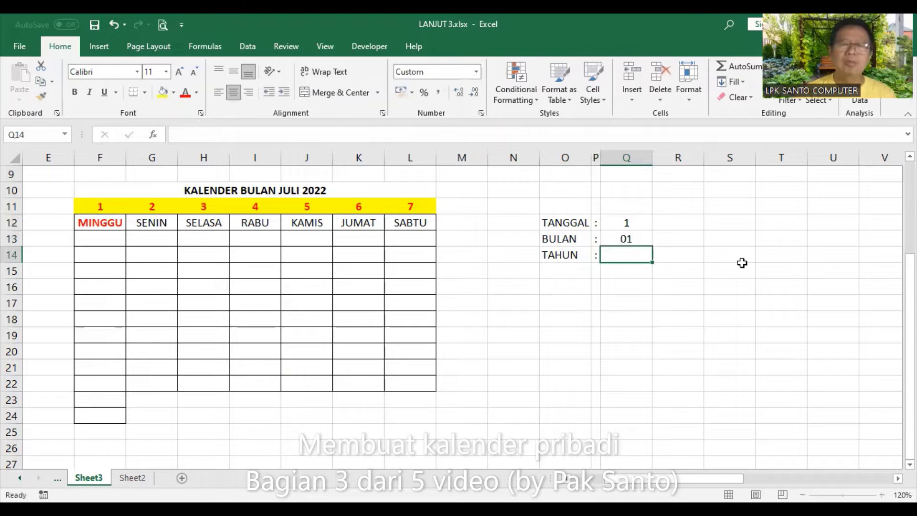
type("2022")
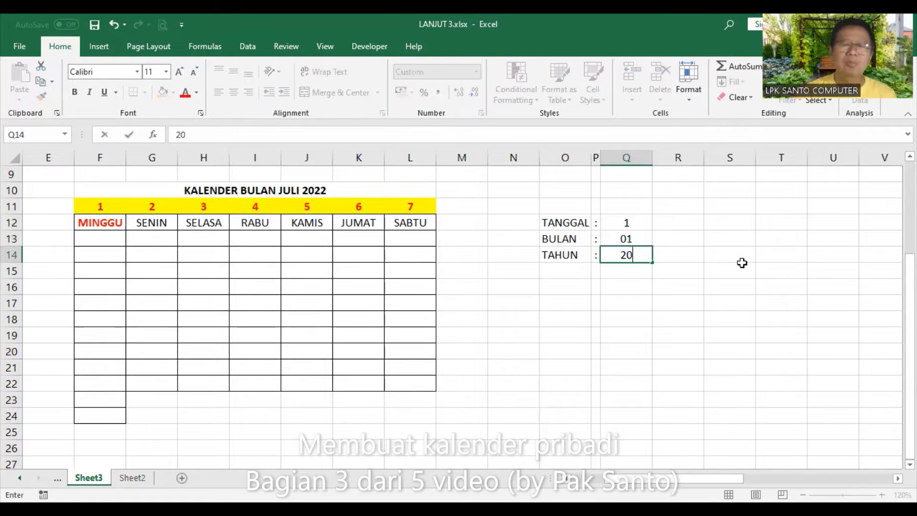
key("Return")
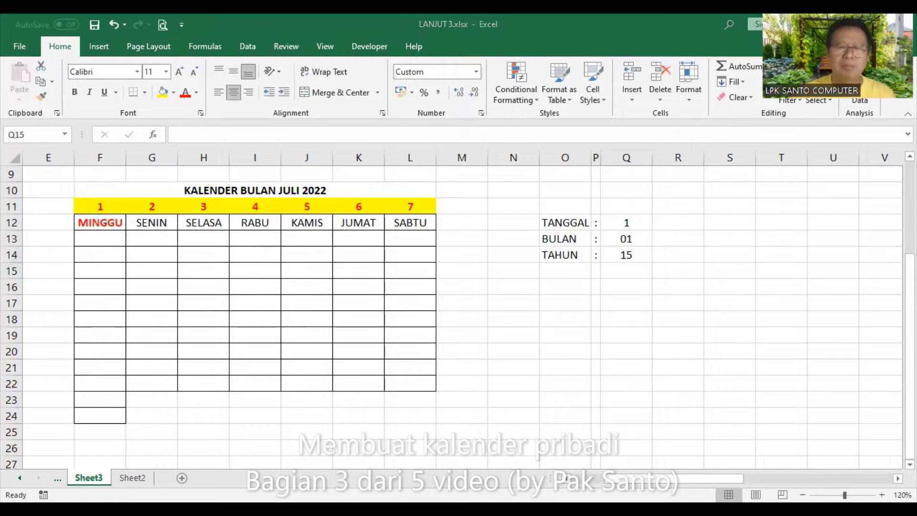
left_click(626, 270)
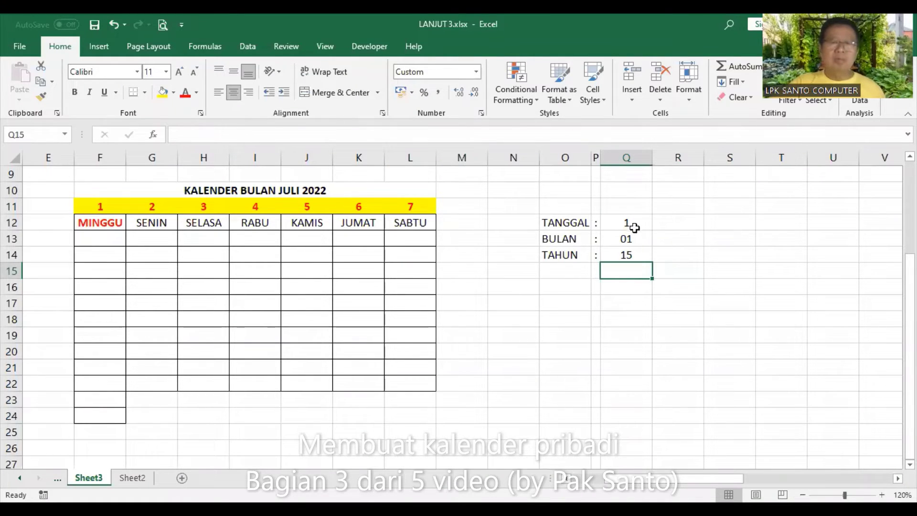
Step: Try the comma style without decimals on the values in Q12:Q14
left_click_drag(631, 224, 633, 258)
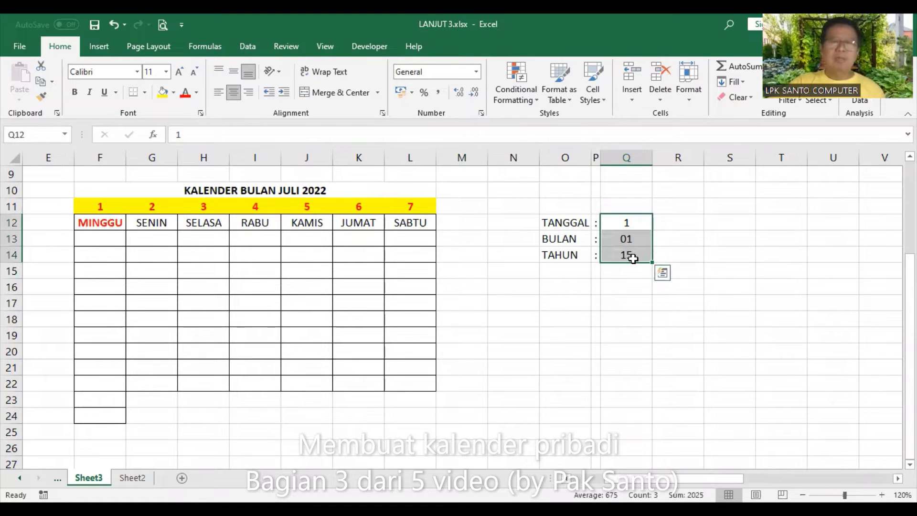
left_click(439, 96)
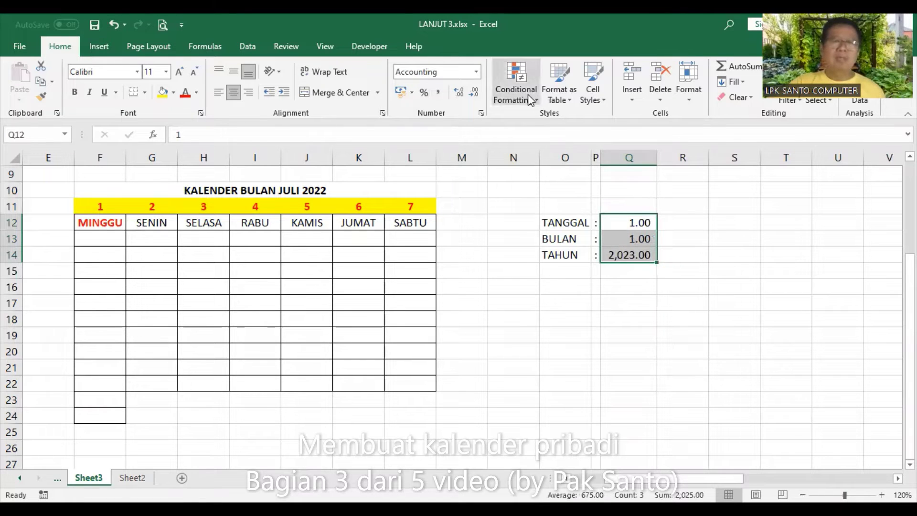
left_click(475, 92)
left_click(475, 92)
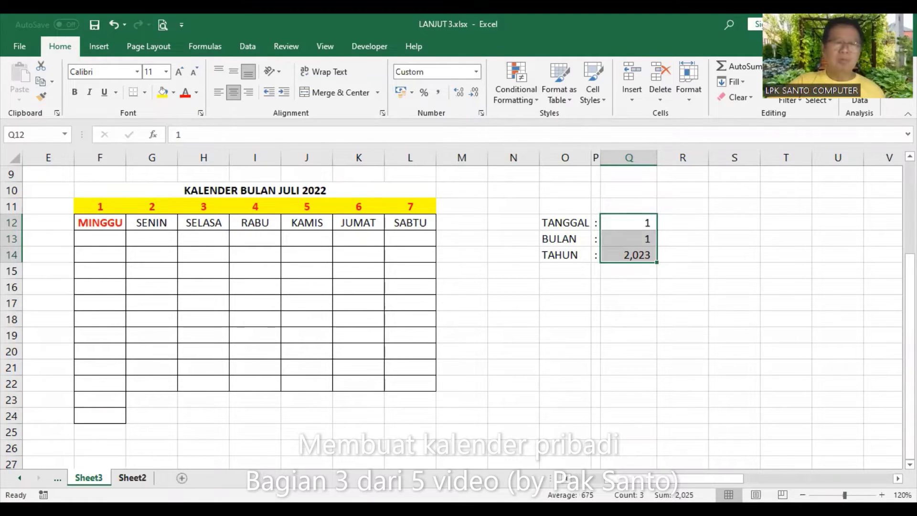
Step: Add a new sheet, copy an empty cell's General format from it to Q12:Q14 on Sheet3, and narrow column Q to fit the values
key("ctrl+Page_Down")
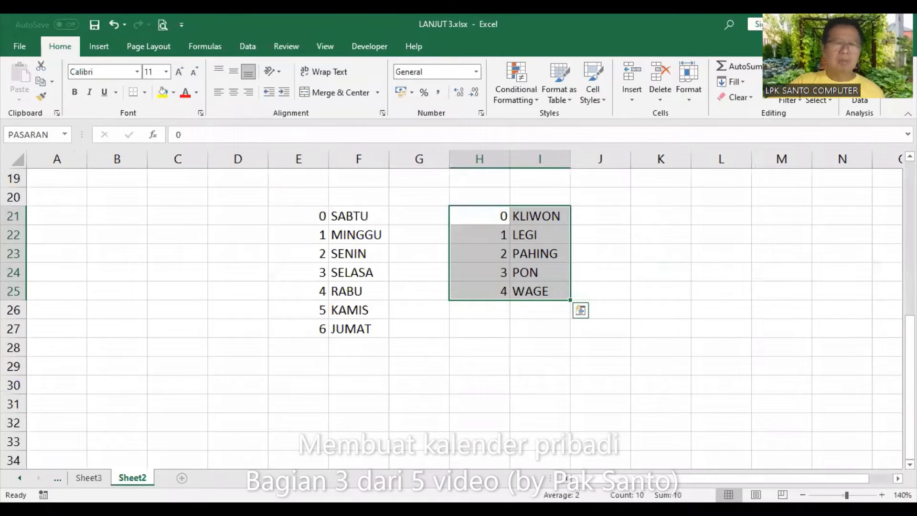
left_click(182, 478)
left_click(466, 239)
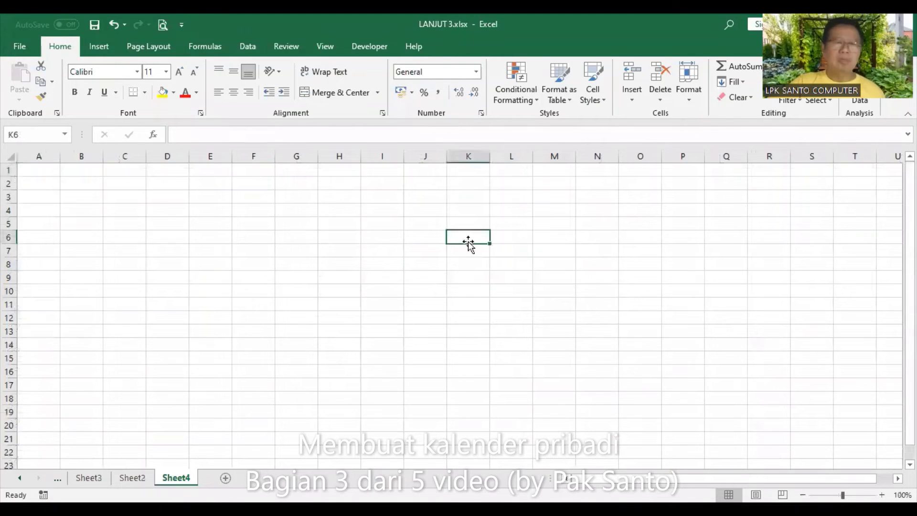
left_click(41, 98)
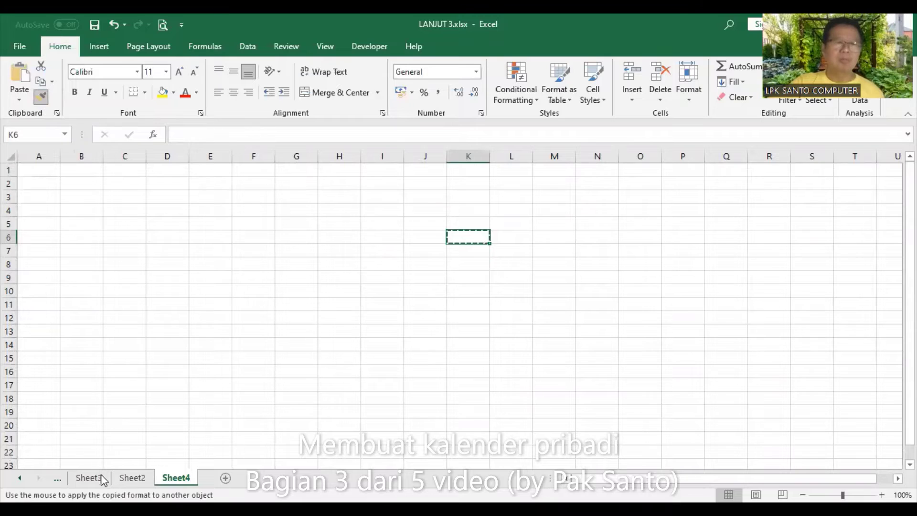
left_click(88, 477)
mouse_move(640, 217)
left_mouse_down()
mouse_move(647, 225)
mouse_move(635, 254)
left_mouse_up()
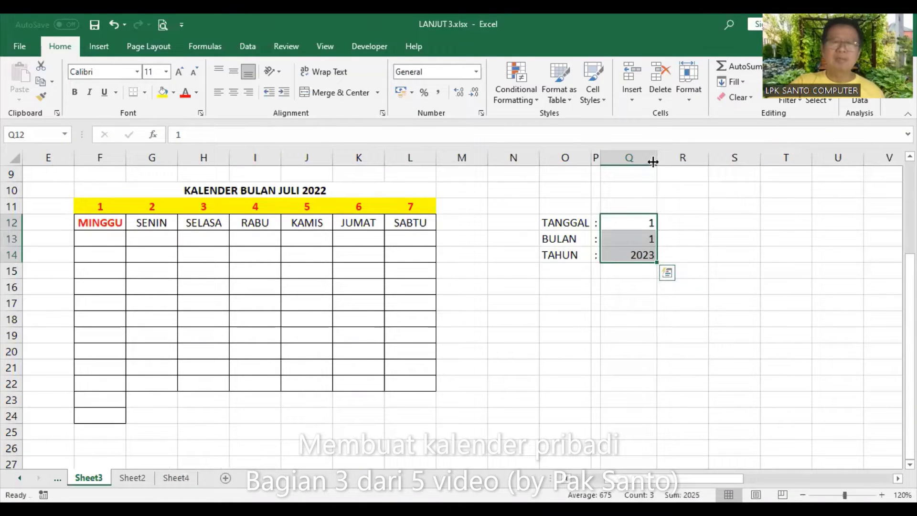
key("ctrl+z")
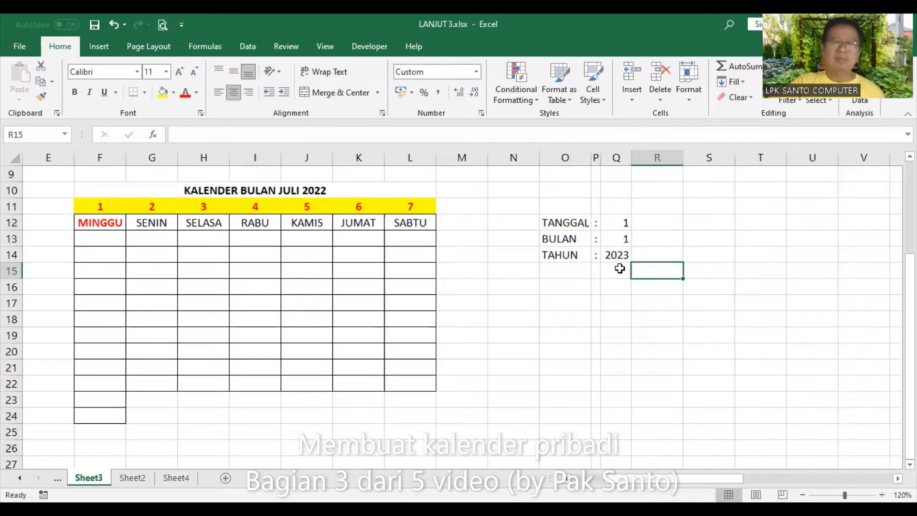
left_click(619, 223)
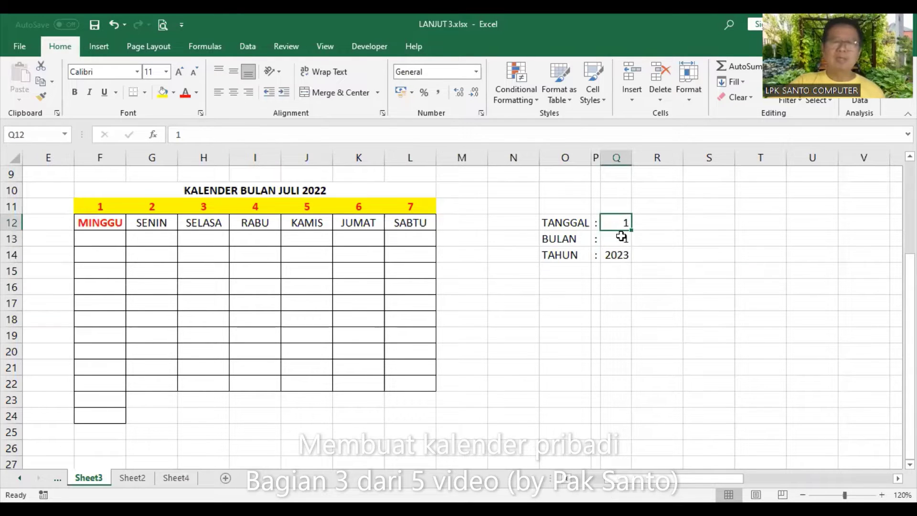
left_click(621, 240)
left_click(621, 256)
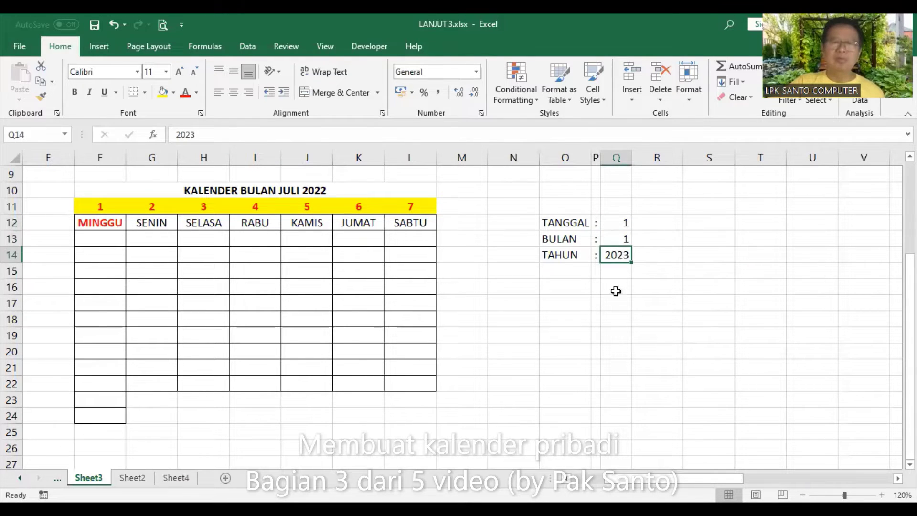
Step: Build a DATE function in O17 with Q14 as the year, Q13 as the month and Q12 as the day
left_click(574, 304)
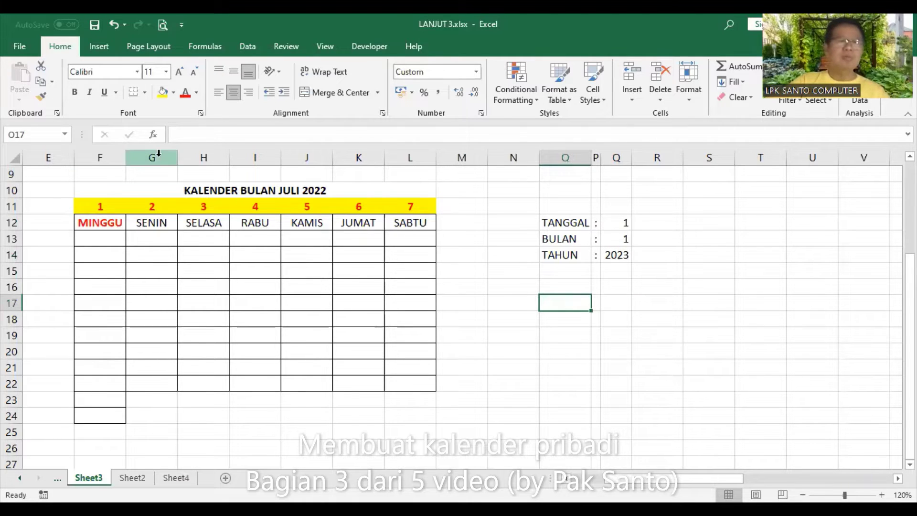
left_click(153, 135)
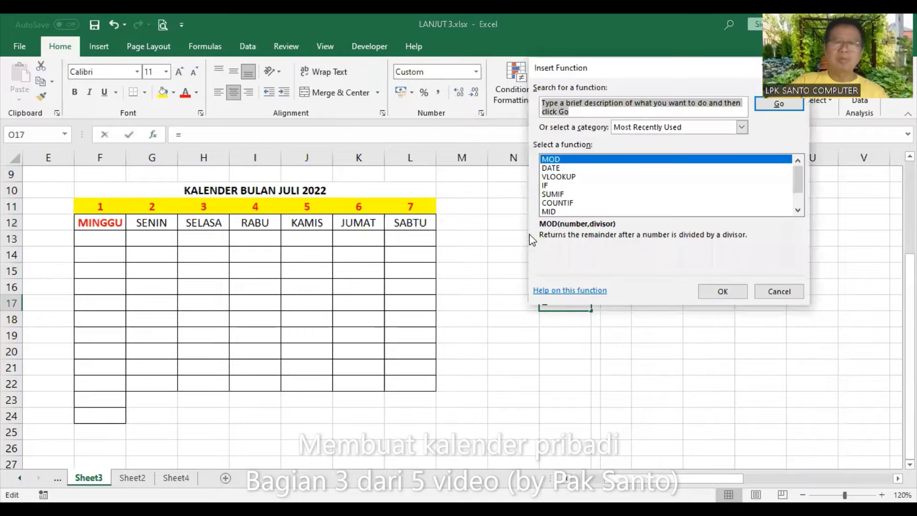
left_click(563, 169)
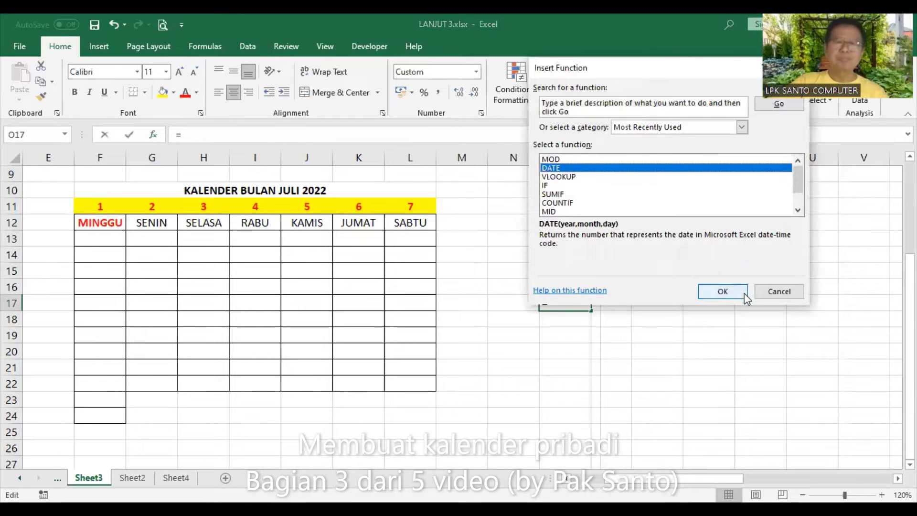
left_click(727, 290)
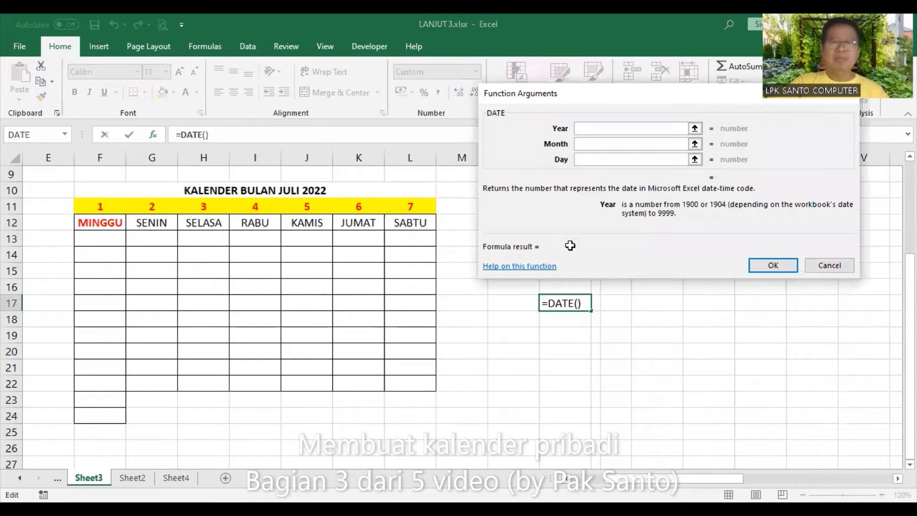
left_click(614, 254)
left_click(233, 144)
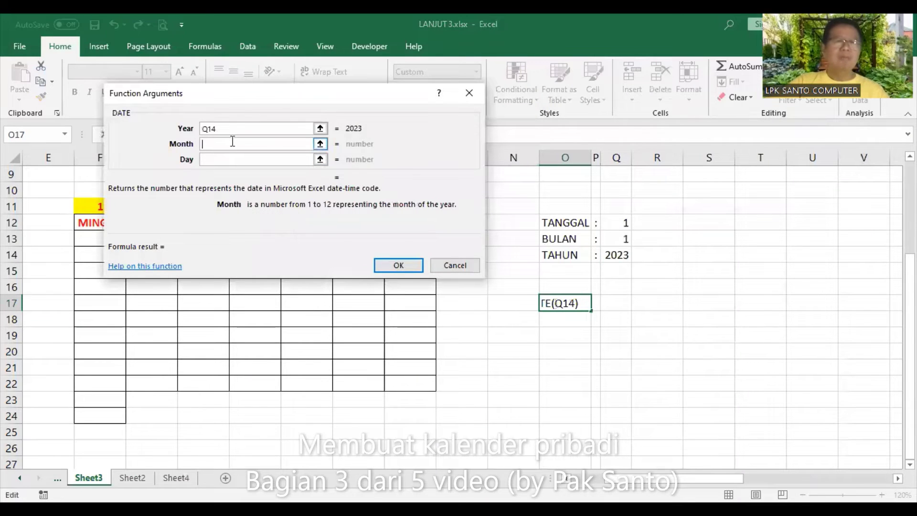
left_click(624, 237)
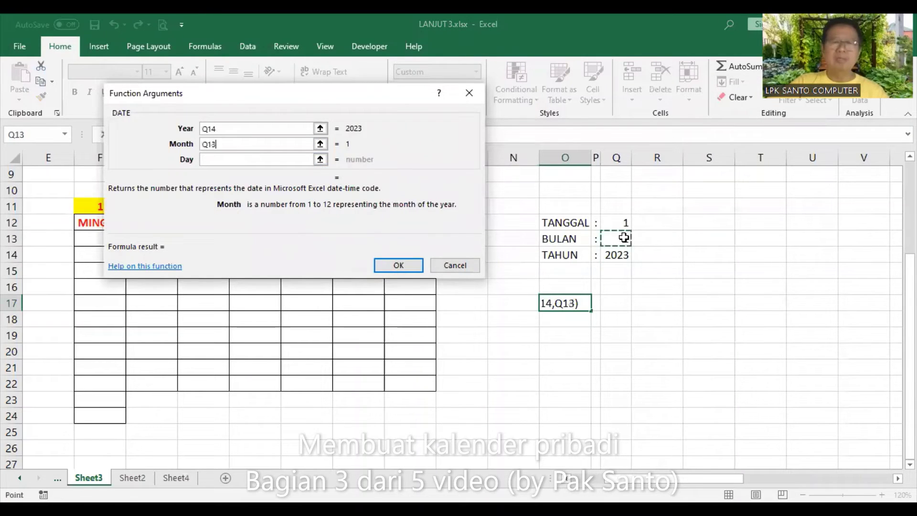
left_click(245, 160)
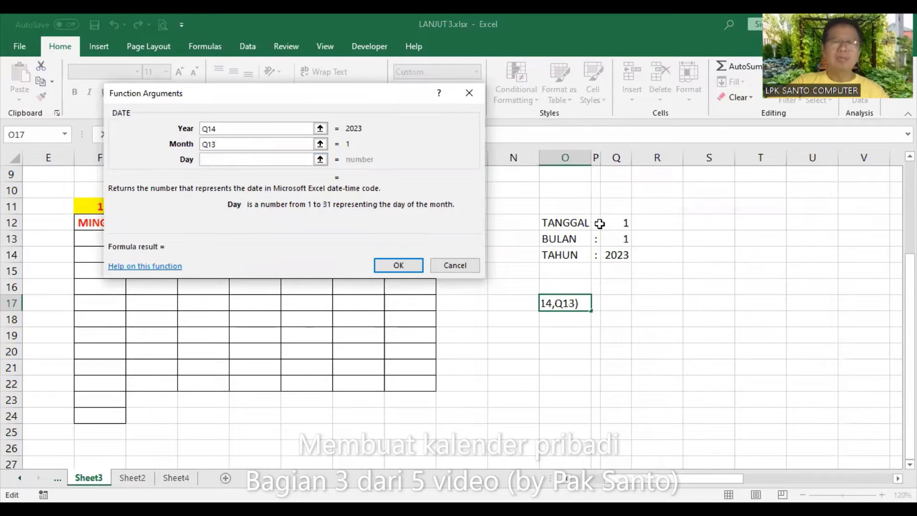
left_click(616, 223)
left_click(396, 267)
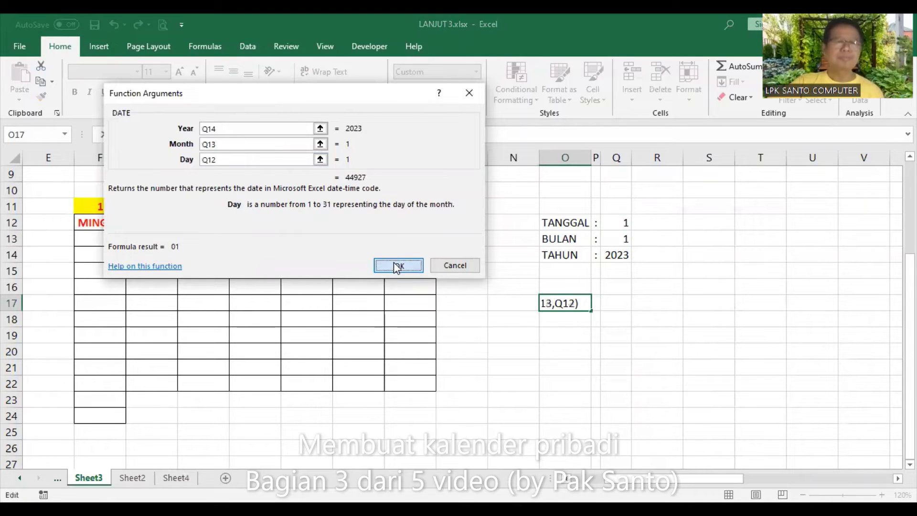
Step: Format the date in O17 with the Date type shown as 14 March 2012
right_click(574, 309)
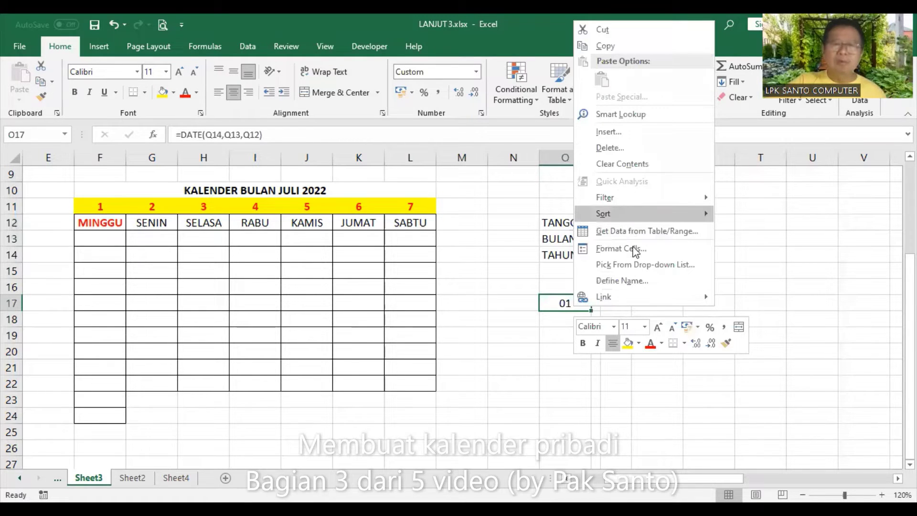
left_click(635, 249)
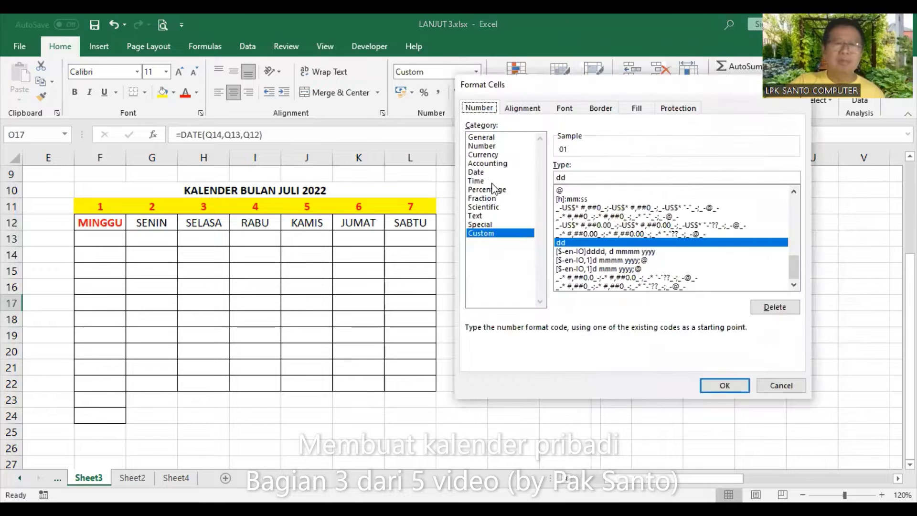
left_click(476, 172)
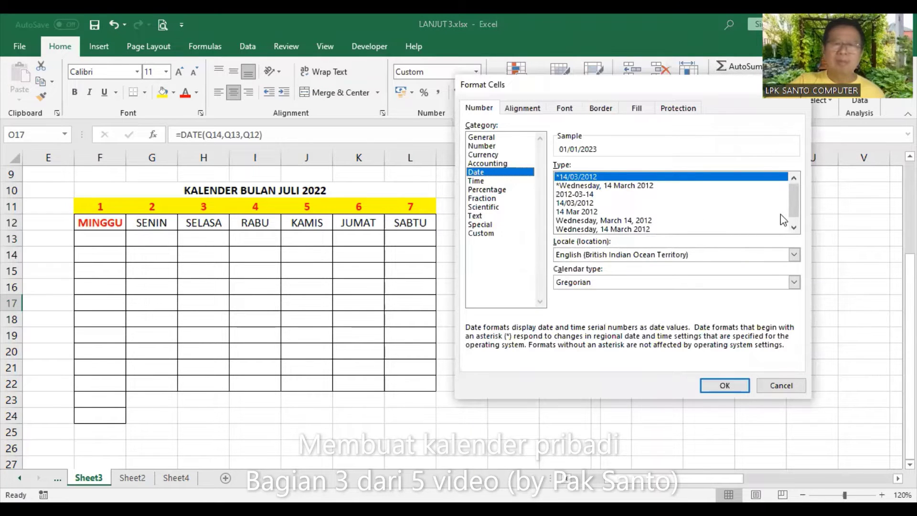
left_click(793, 228)
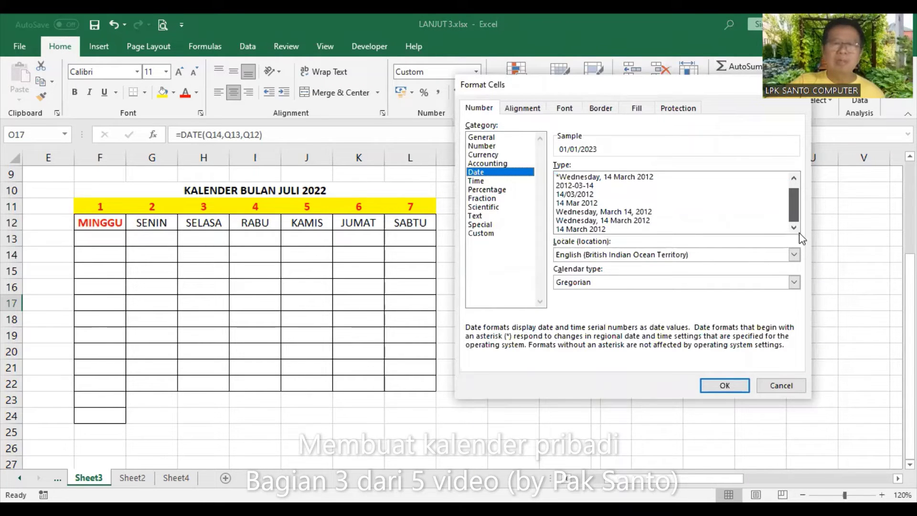
left_click(584, 229)
left_click(738, 380)
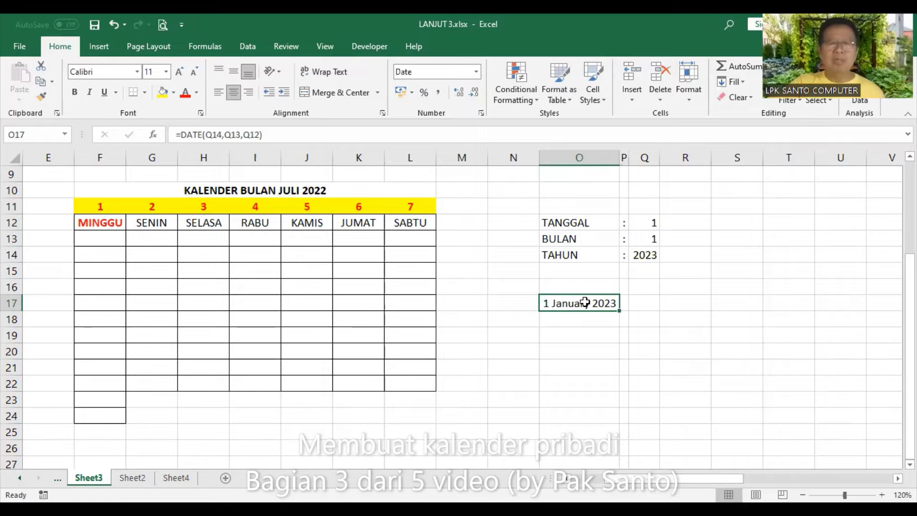
Step: Shorten the month in O17's date by setting its custom number format to [$-en-IO,1]d mmm yyyy;@
right_click(628, 300)
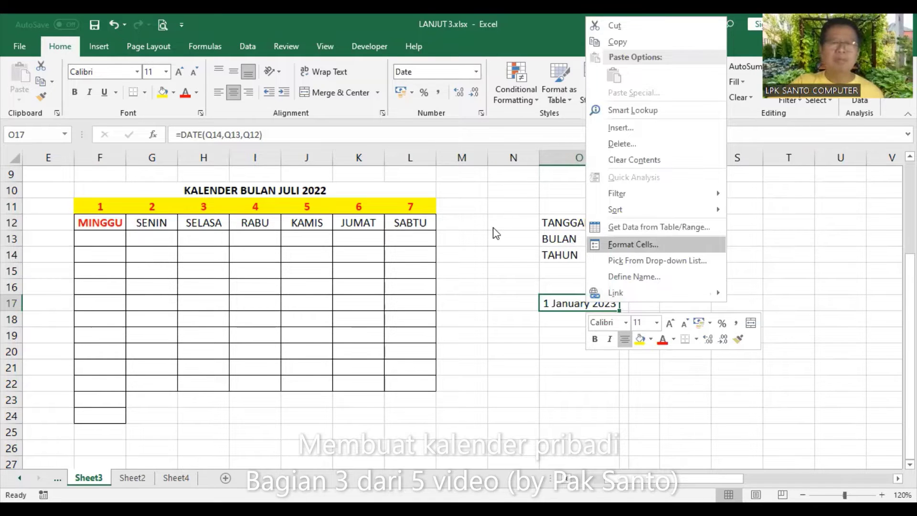
key("Return")
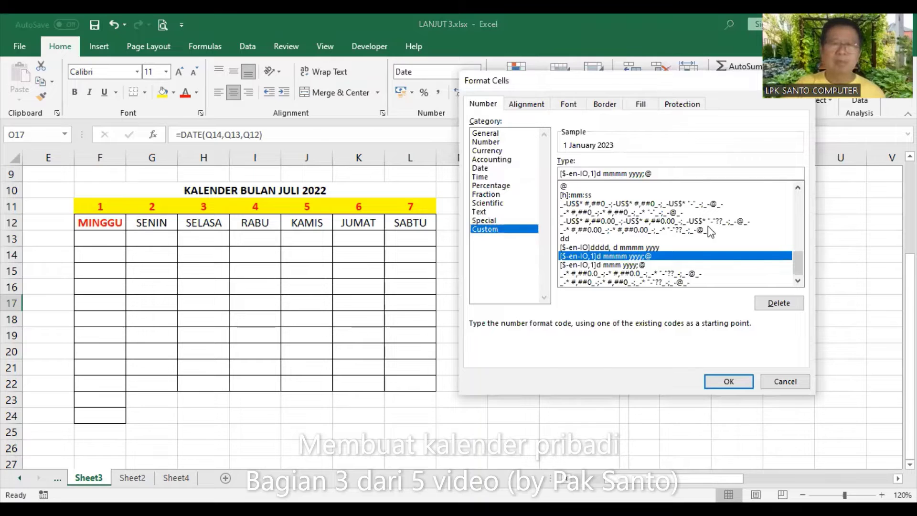
key("BackSpace")
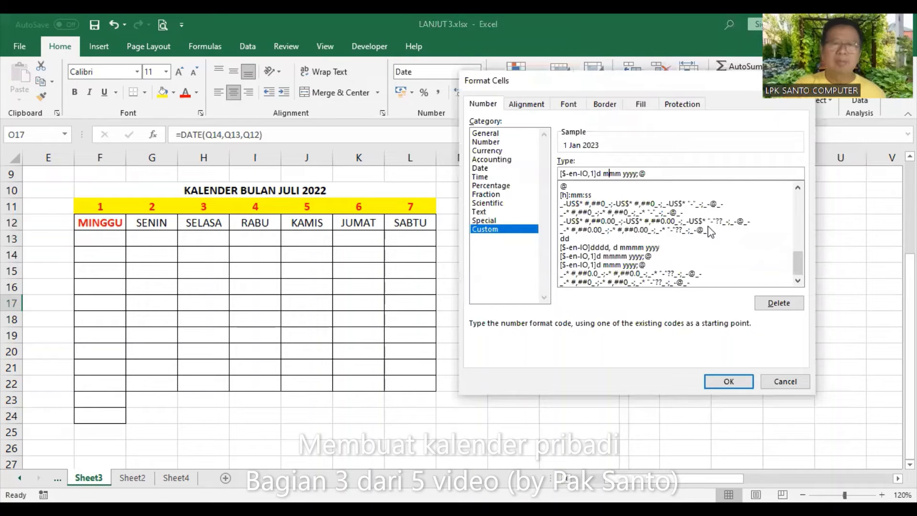
key("Return")
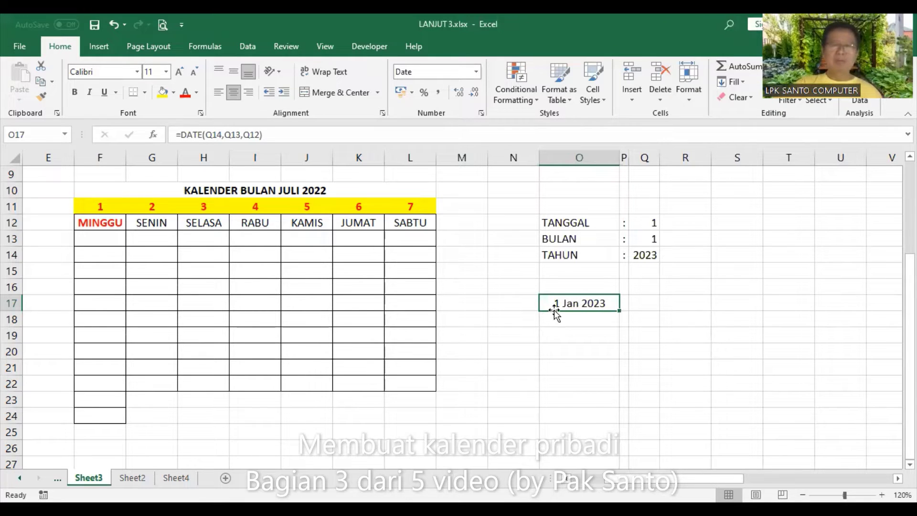
key("Left")
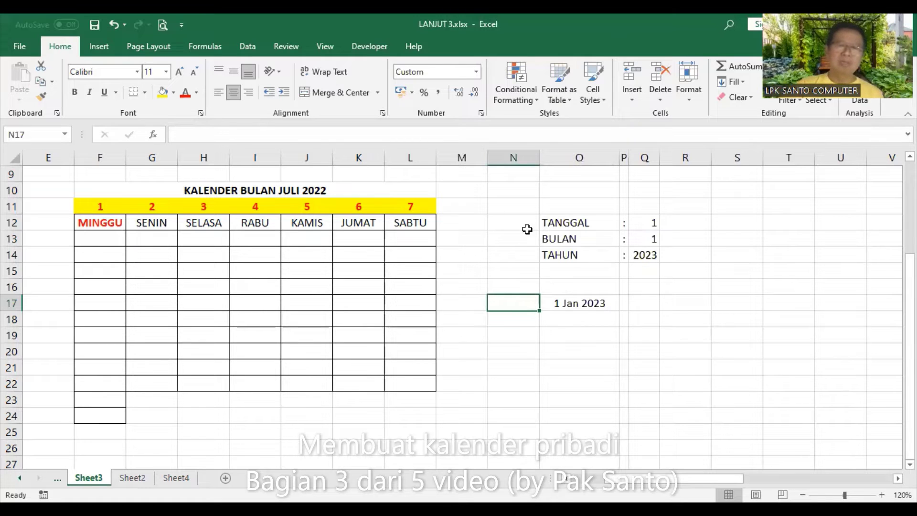
Step: Put thick outside borders around the date, month and year input block O12:Q14
left_click_drag(612, 223, 646, 254)
left_click(147, 90)
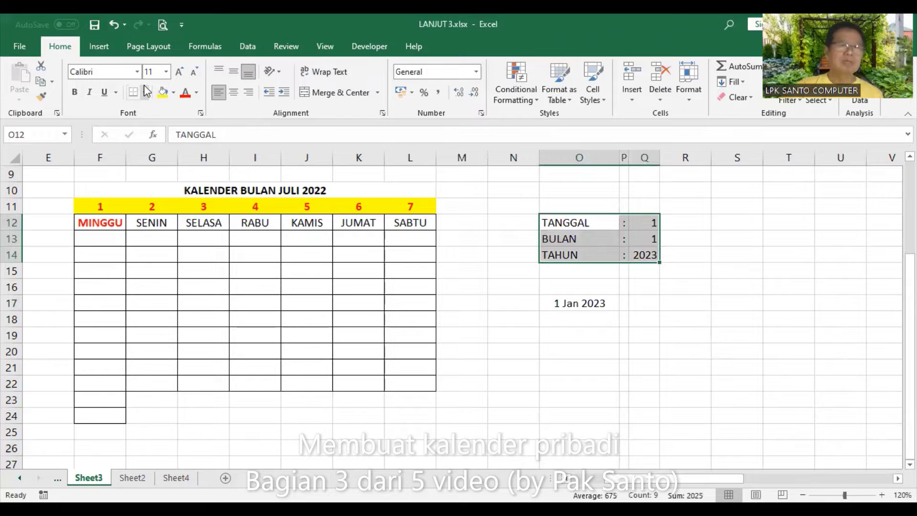
left_click(146, 92)
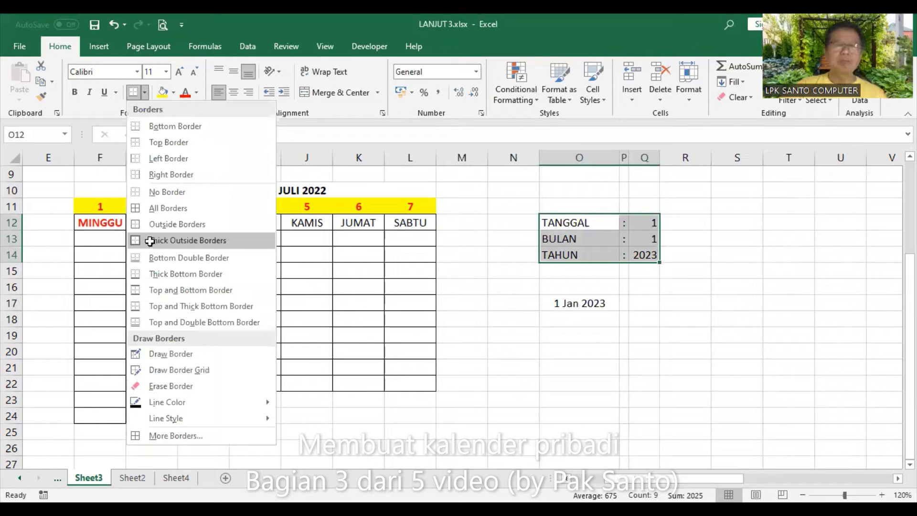
left_click(150, 240)
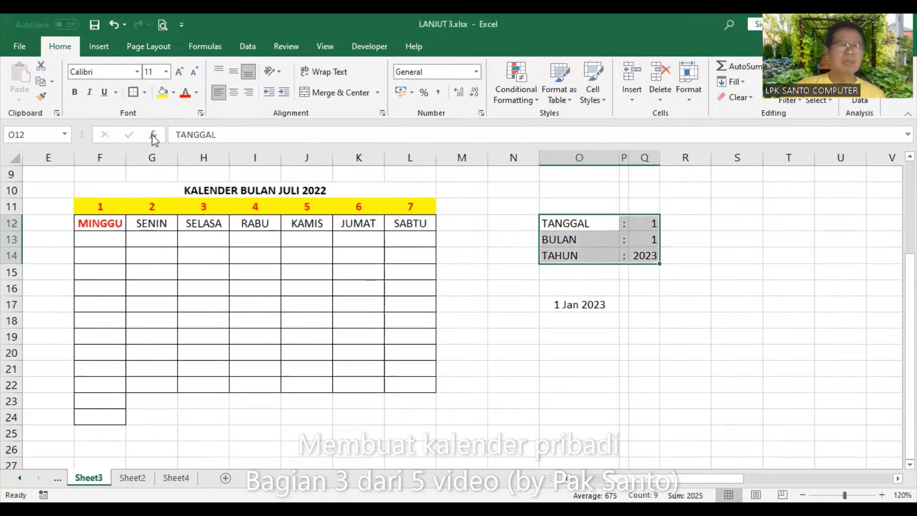
Step: Try all borders on the date, month and year input block O12:Q14, and undo them
left_click(145, 92)
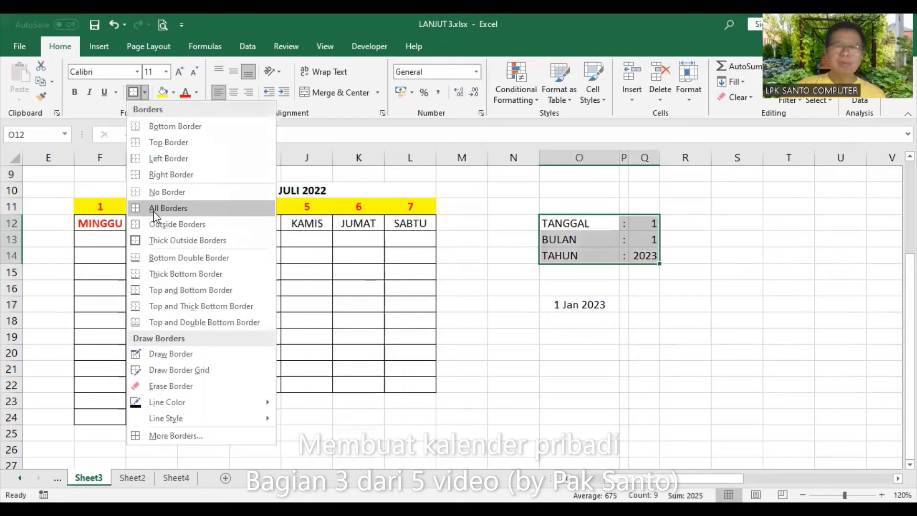
left_click(690, 257)
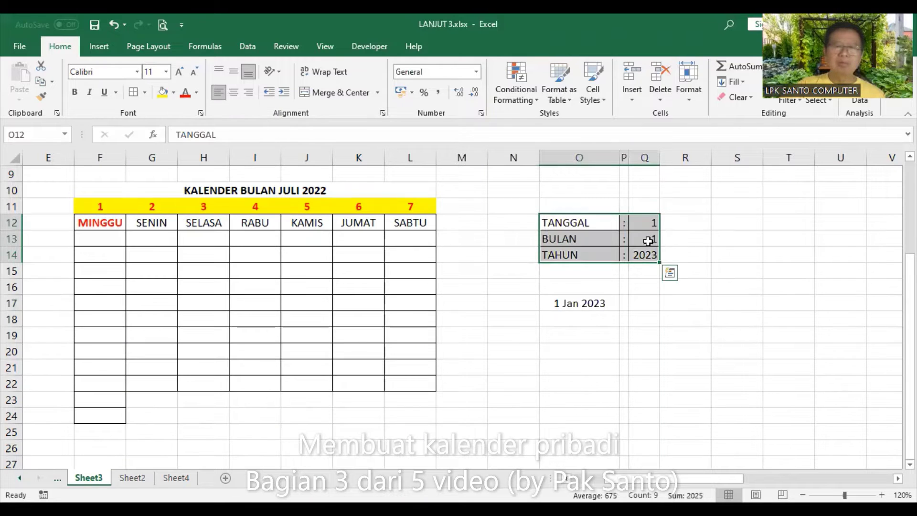
left_click(116, 23)
left_click(666, 325)
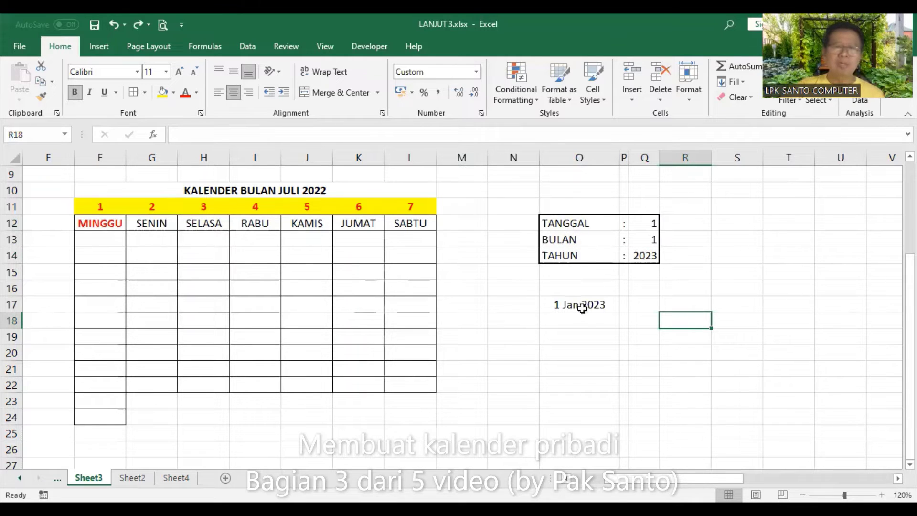
Step: Move the date formula from O17 to O16 and put thick outside borders around O16 and O18
left_click(559, 302)
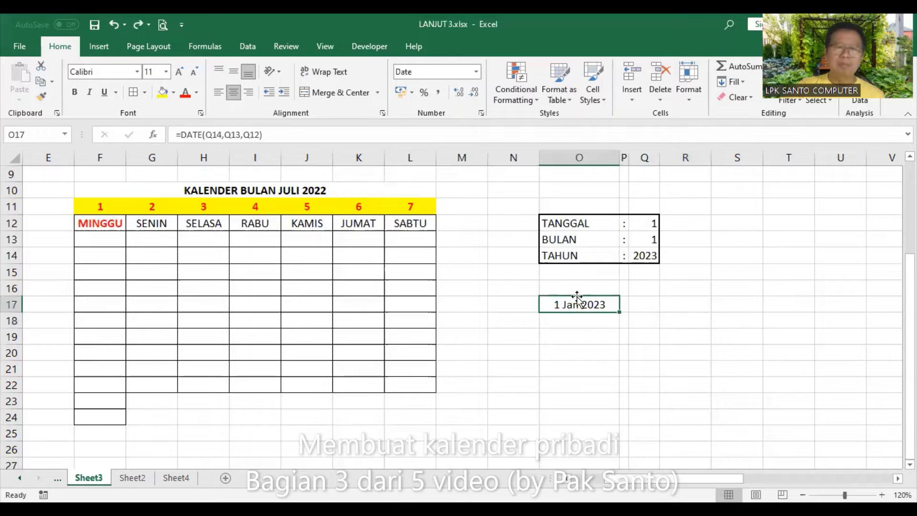
left_click_drag(576, 299, 578, 287)
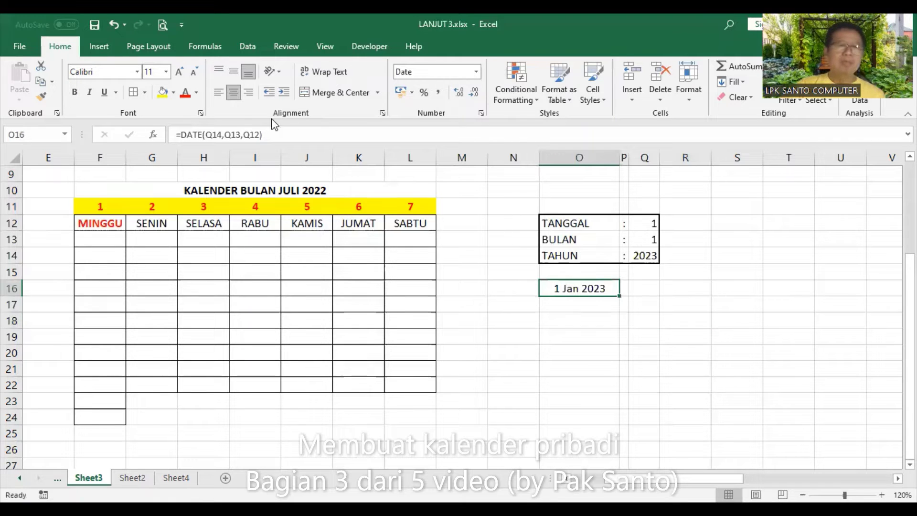
left_click(133, 92)
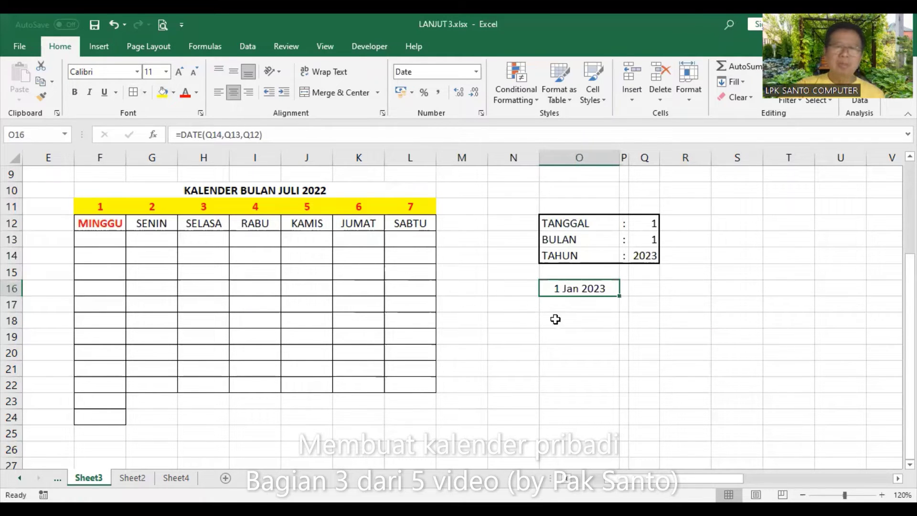
left_click(605, 327)
left_click(584, 287)
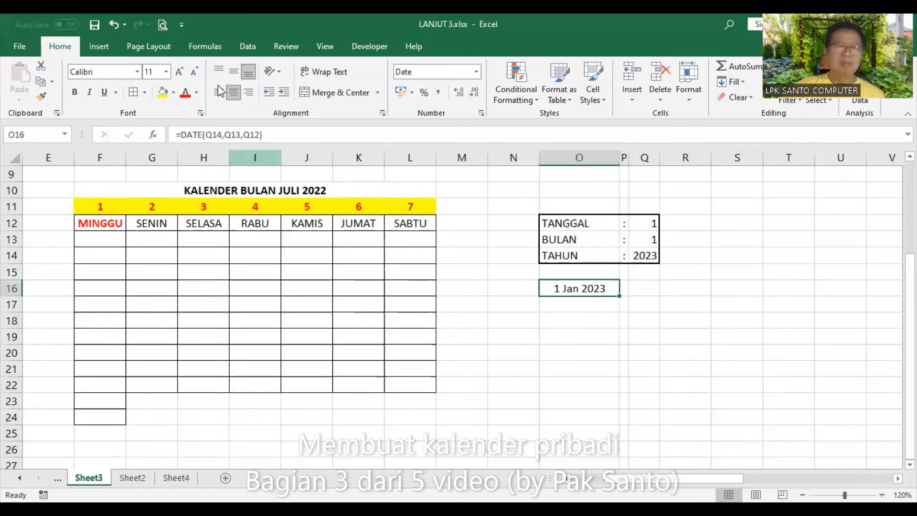
left_click(144, 93)
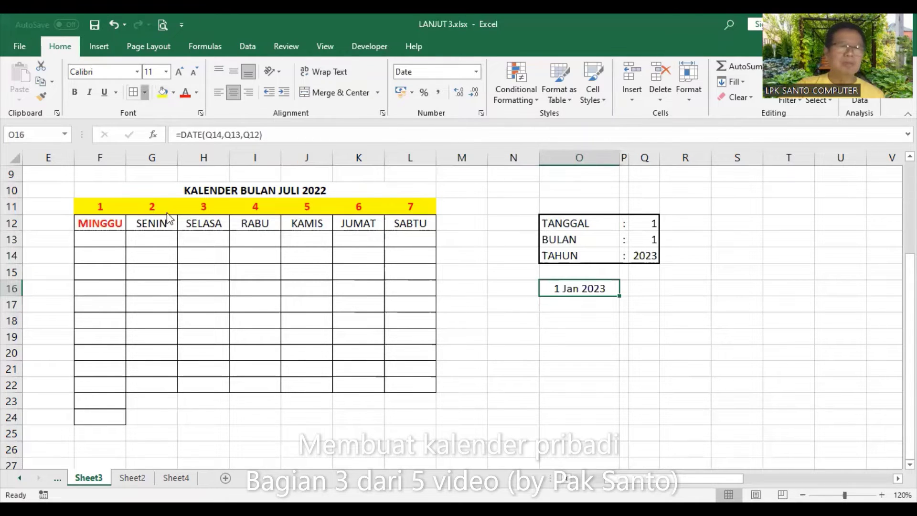
left_click(592, 321)
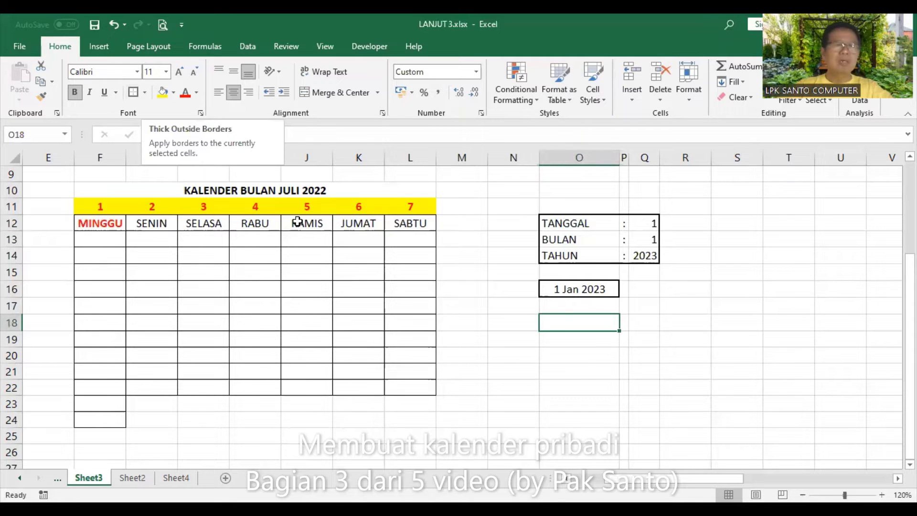
Step: Build a MOD function in O18 with the date in O16 as the number and 7 as the divisor
left_click(152, 139)
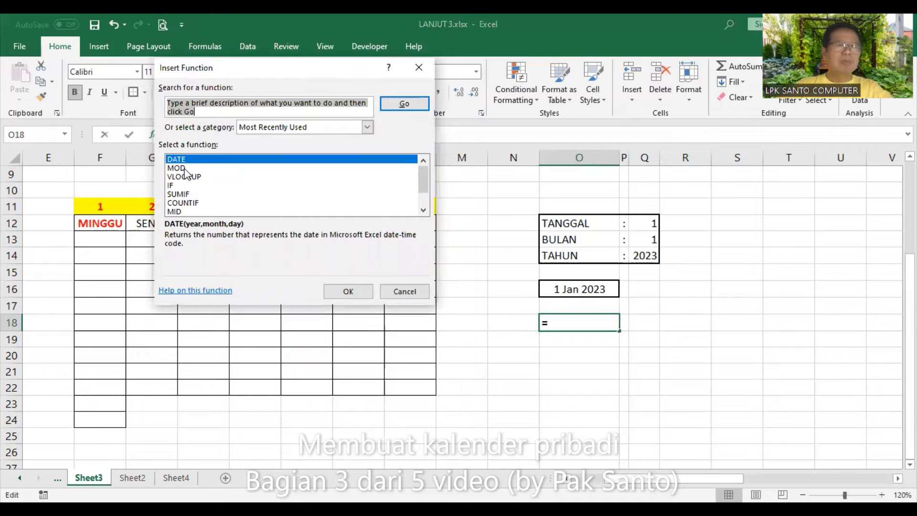
left_click(185, 169)
left_click(349, 298)
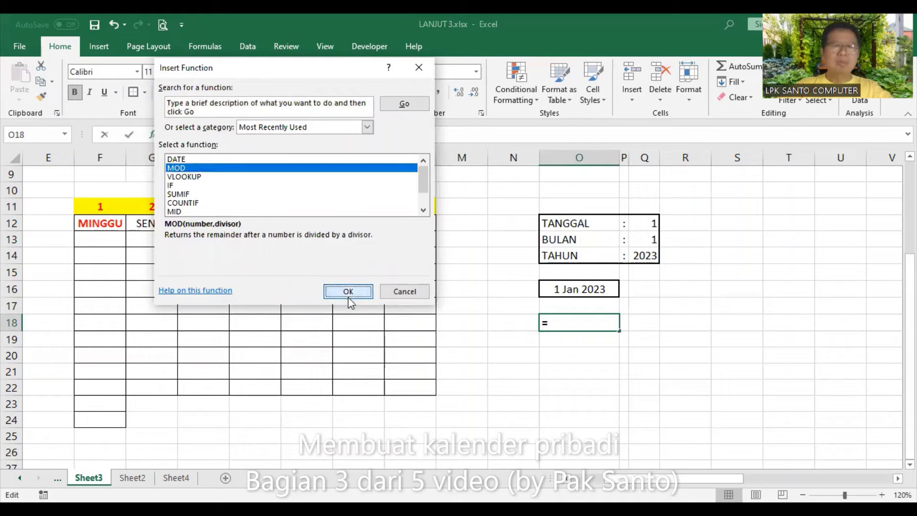
left_click(569, 282)
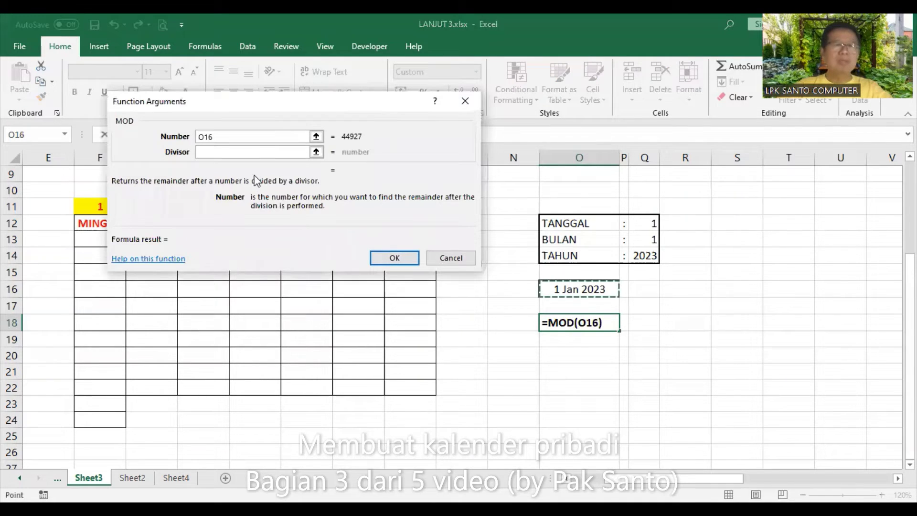
left_click(257, 151)
type("7")
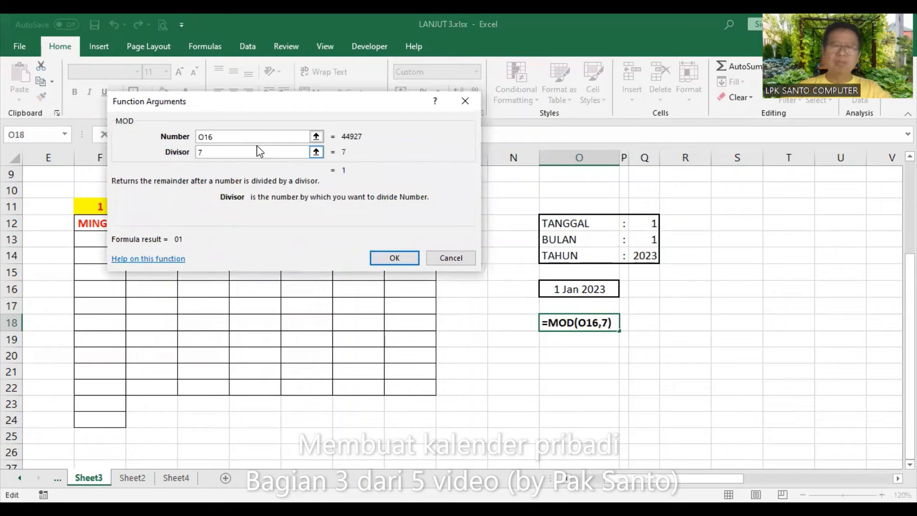
left_click(382, 258)
Step: Check the HARI range of day numbers and day names in E21:F27 on Sheet2, and return to O20 on Sheet3
left_click(586, 354)
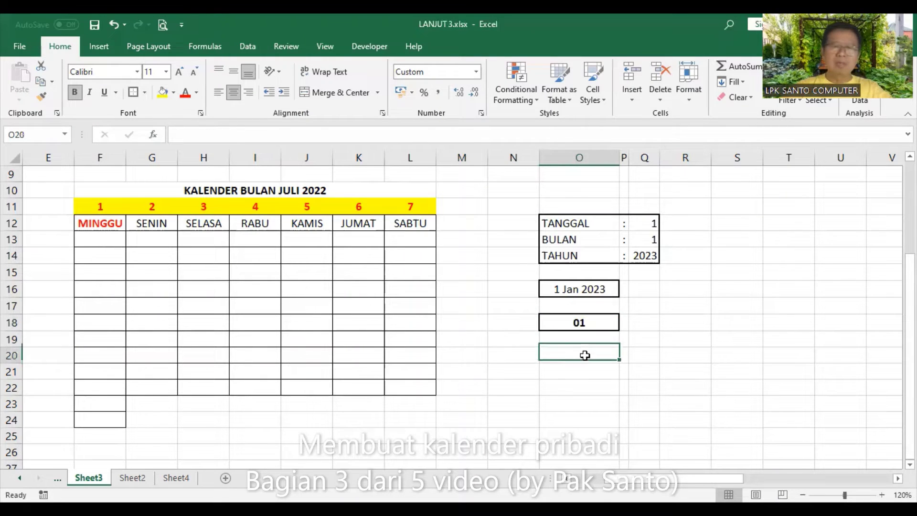
left_click(586, 339)
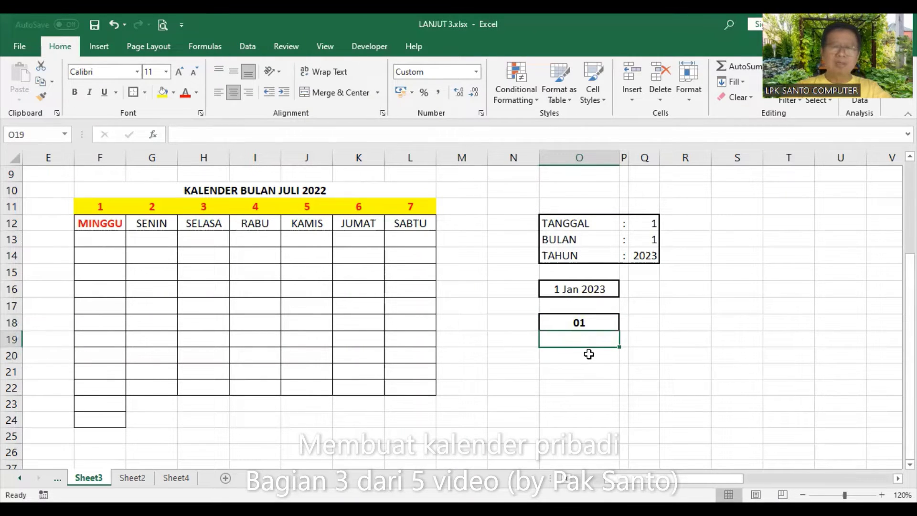
left_click(589, 354)
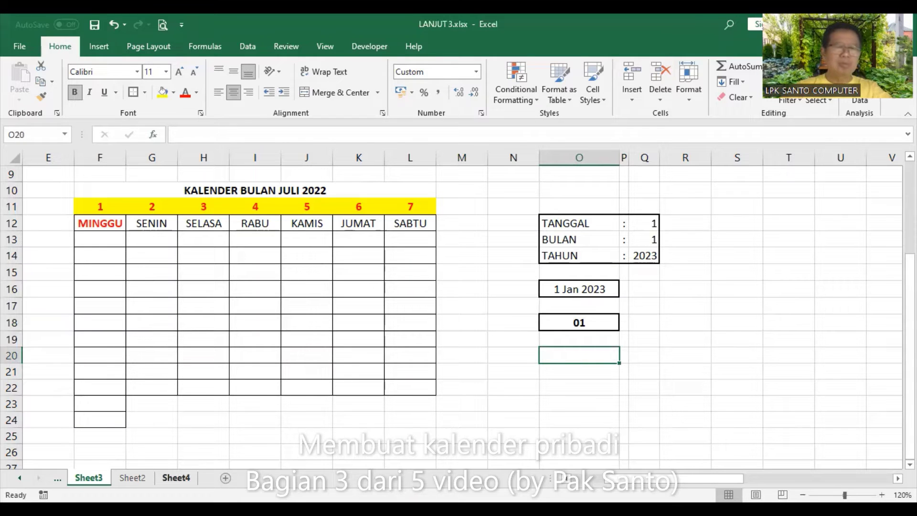
left_click(132, 478)
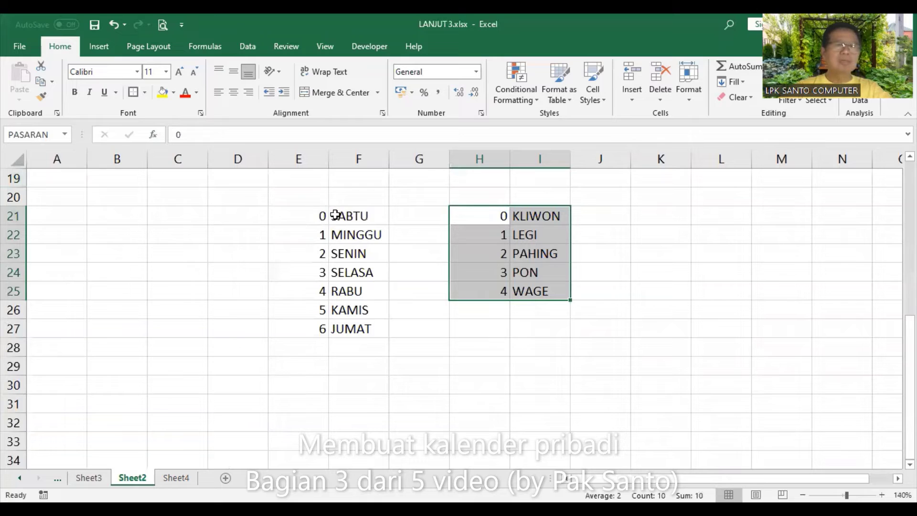
left_click_drag(318, 216, 362, 321)
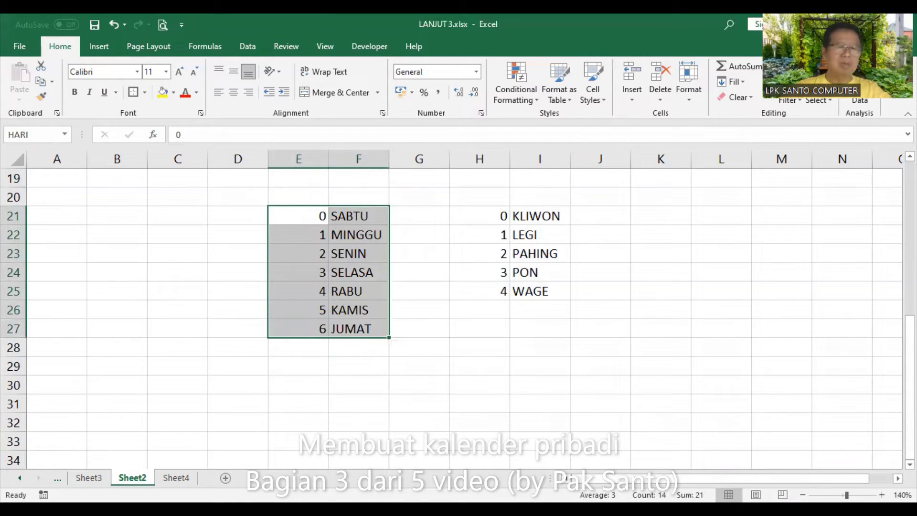
left_click(180, 477)
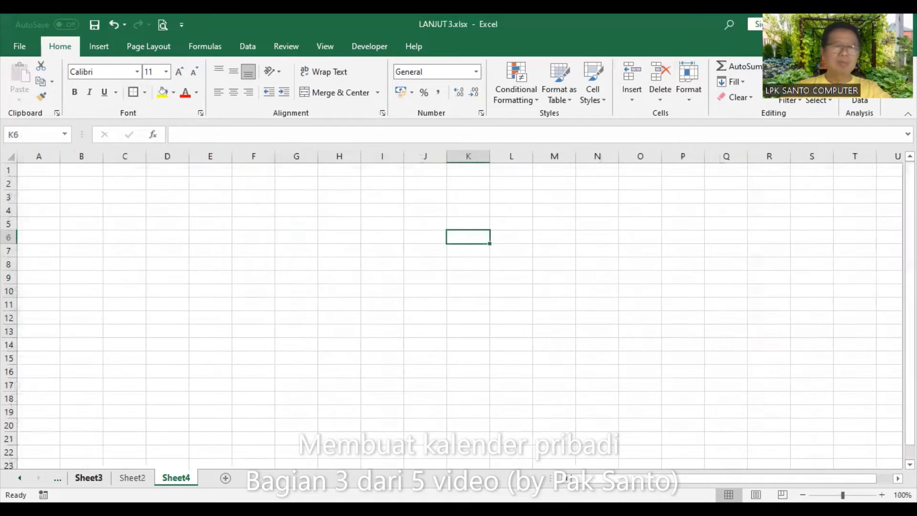
left_click(89, 478)
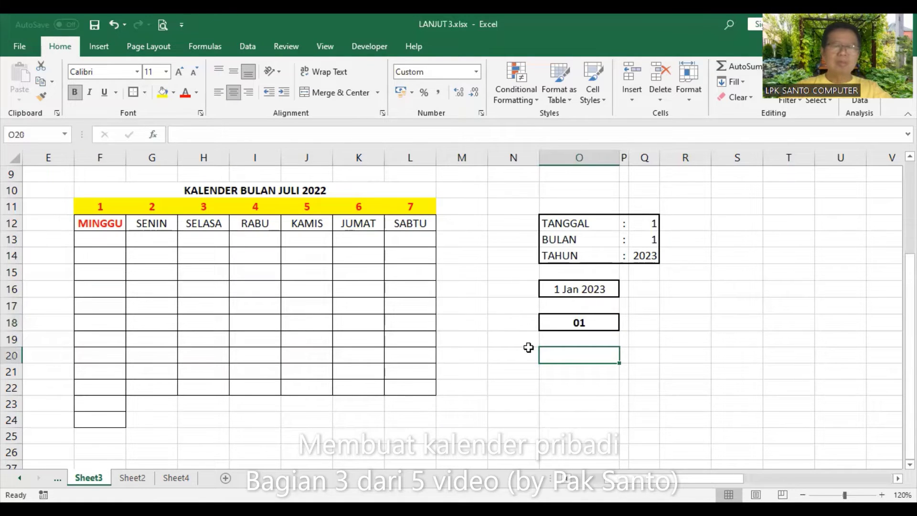
Step: Build a VLOOKUP in O20 with lookup value O18, table array HARI, column index 2 and range lookup 0
left_click(152, 134)
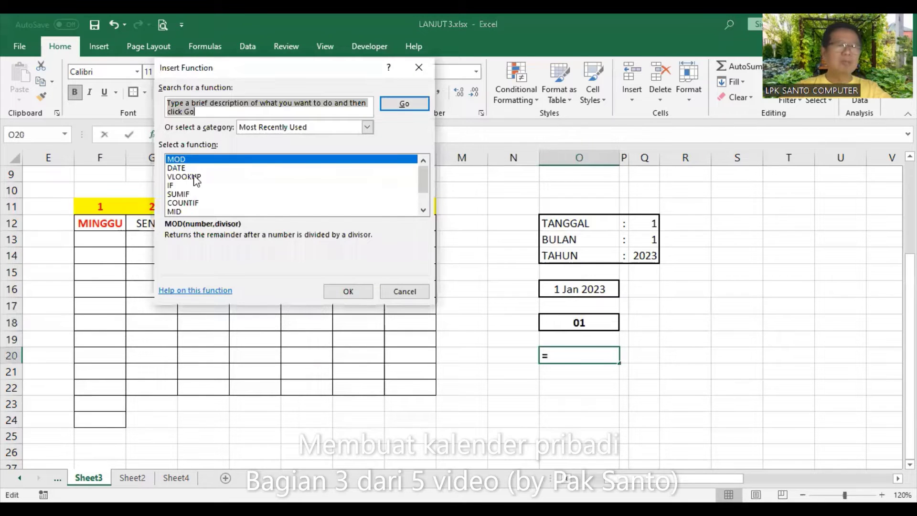
left_click(196, 177)
left_click(345, 291)
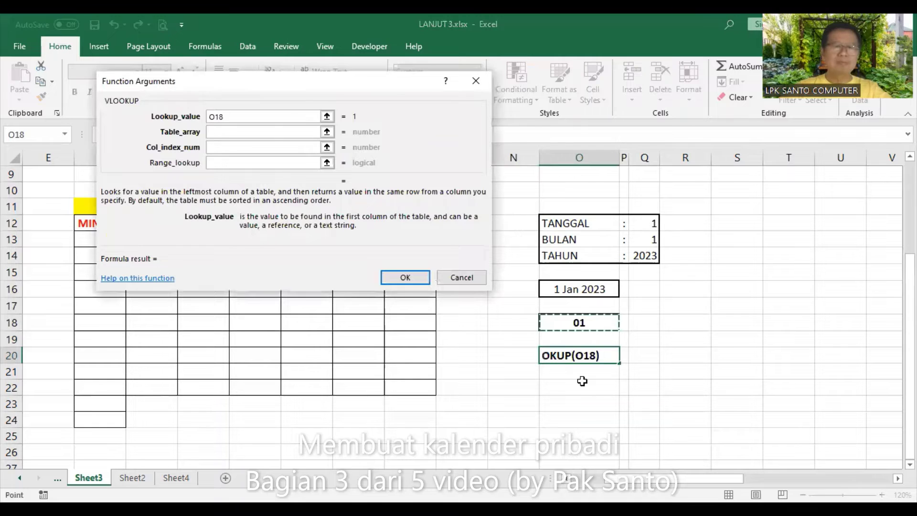
left_click(229, 132)
type("HARI")
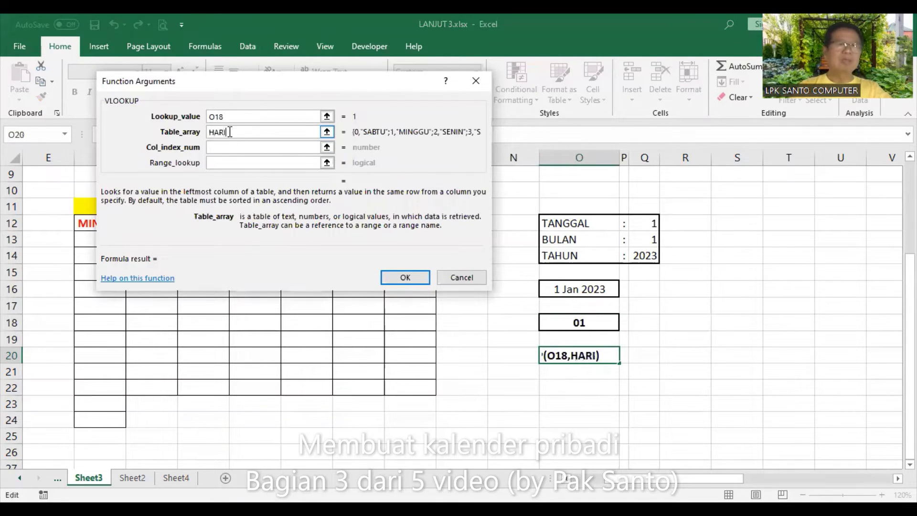
key("Tab")
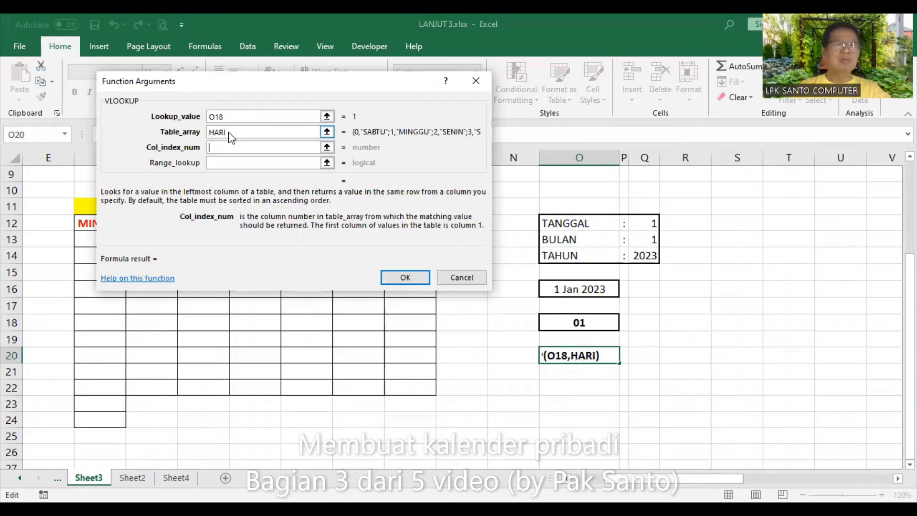
type("2")
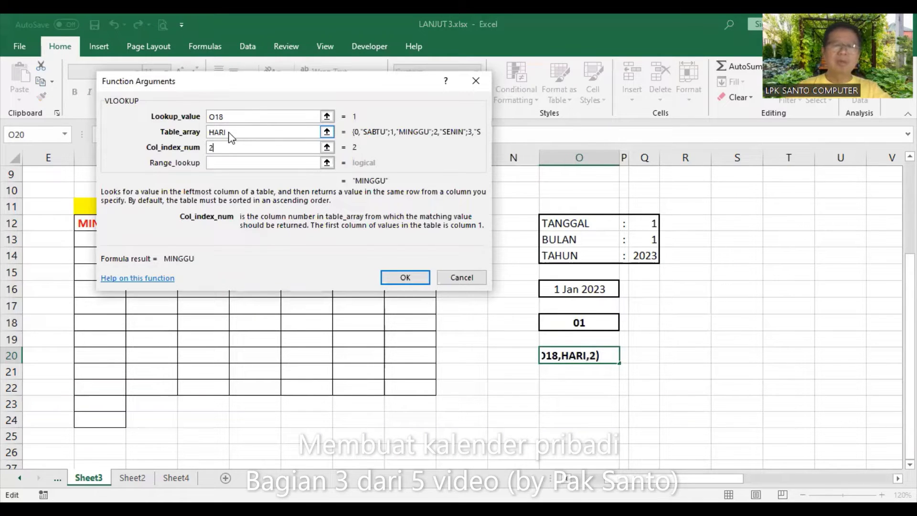
key("Tab")
type("0")
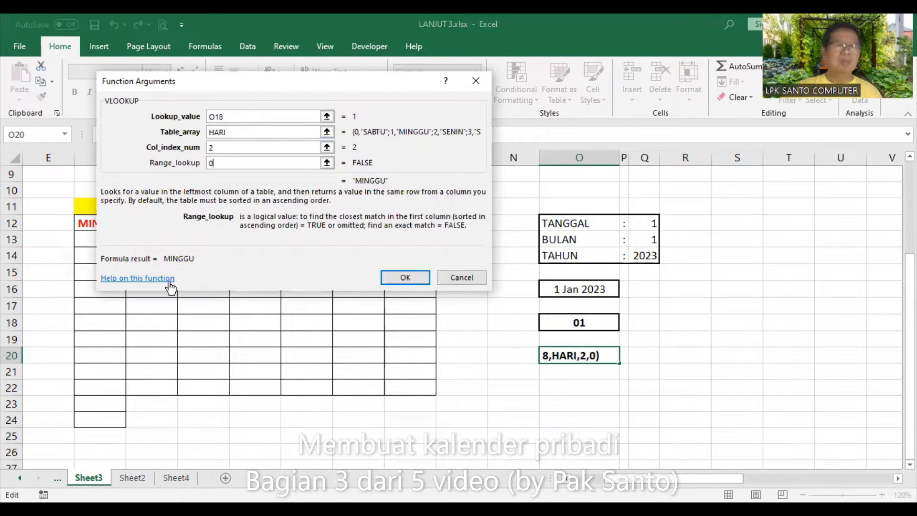
left_click(396, 277)
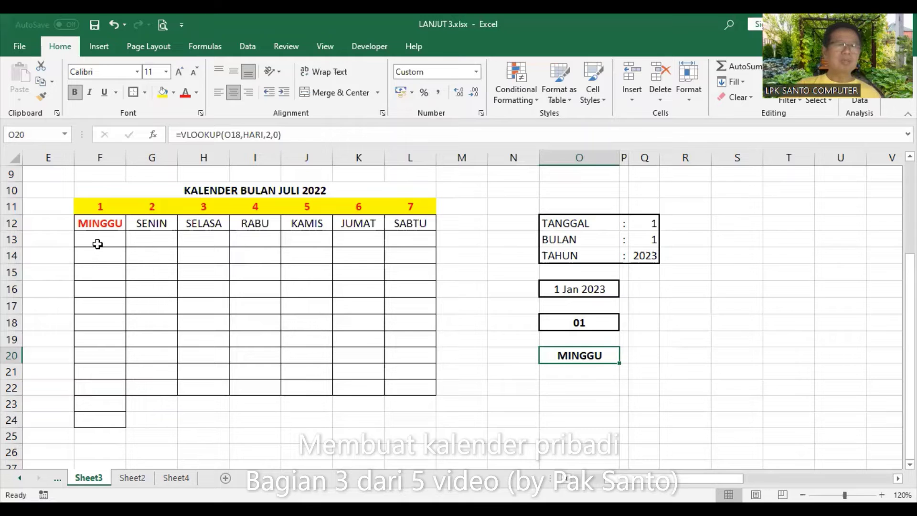
Step: Fill the calendar's alternate rows 13, 15, 17, 19 and 21 in columns F to L with a light Blue, Accent 5 tint
left_click(98, 244)
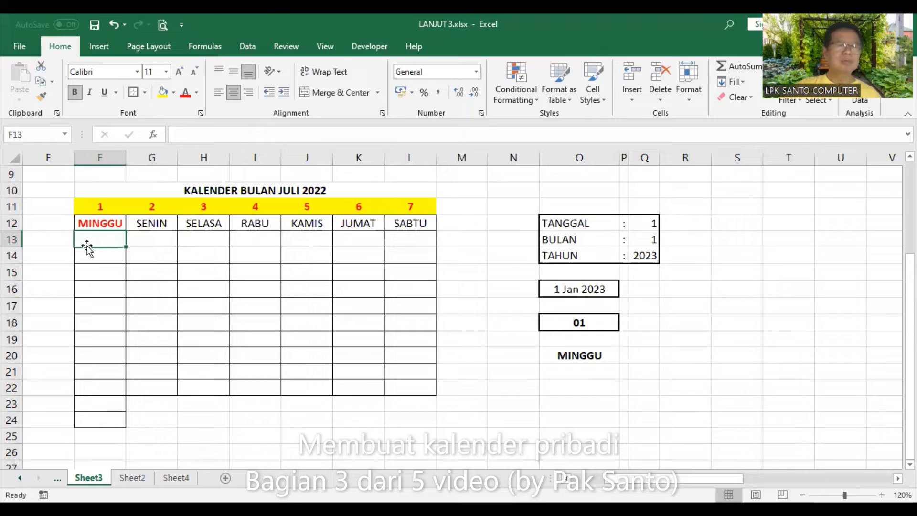
left_click_drag(86, 242, 403, 235)
left_click_drag(98, 278, 406, 274)
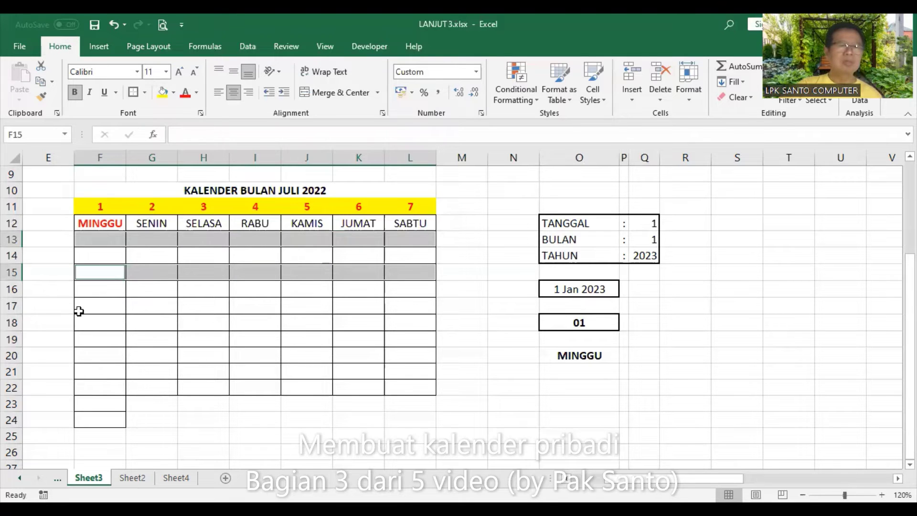
left_click_drag(79, 311, 401, 309)
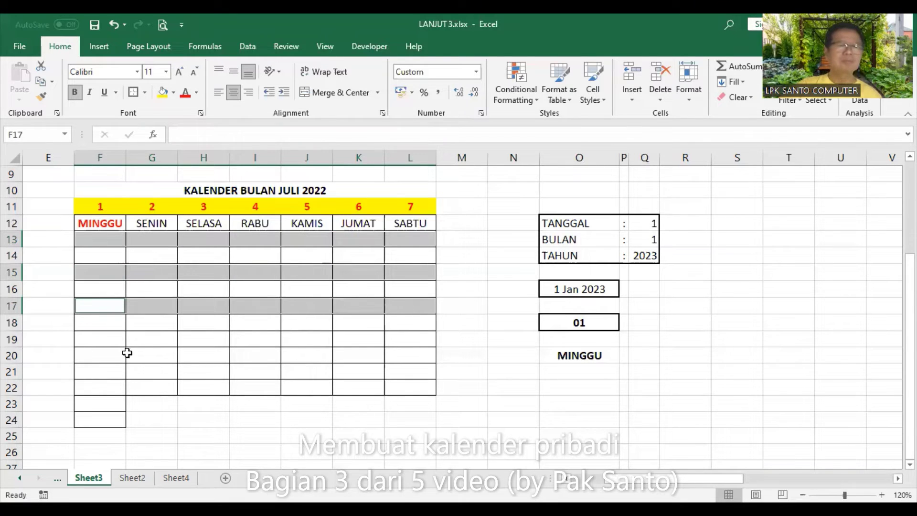
left_click_drag(100, 340, 396, 336)
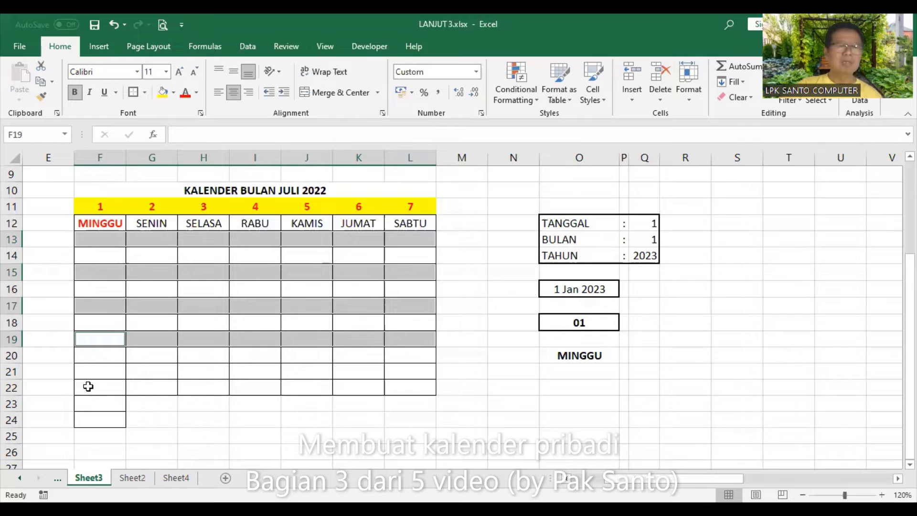
left_click_drag(95, 374, 396, 371)
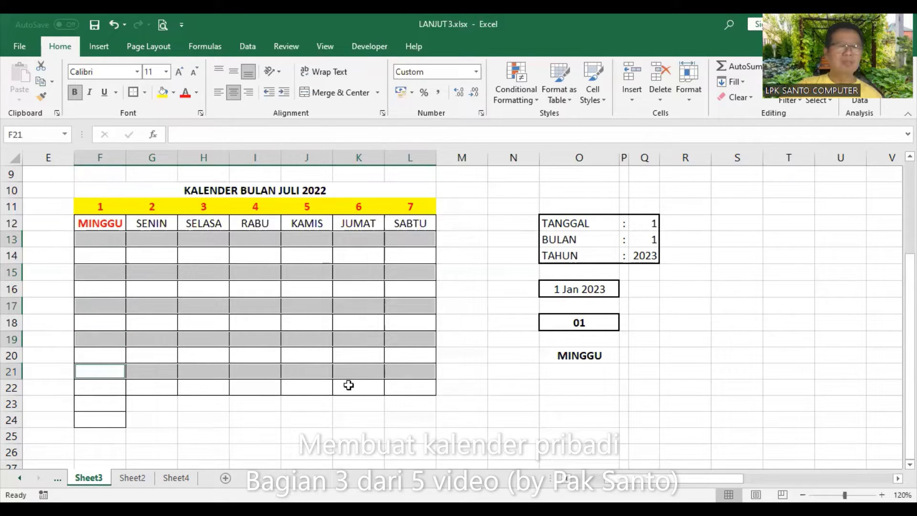
left_click(173, 92)
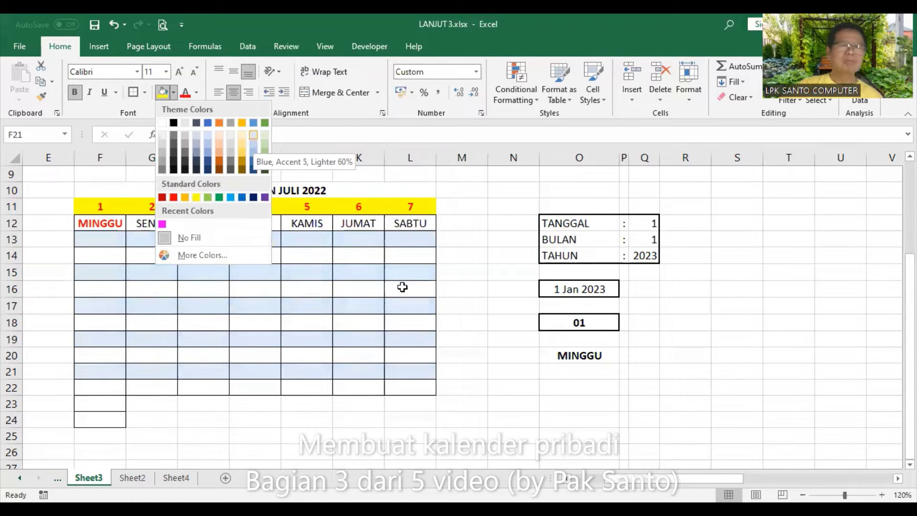
left_click(507, 384)
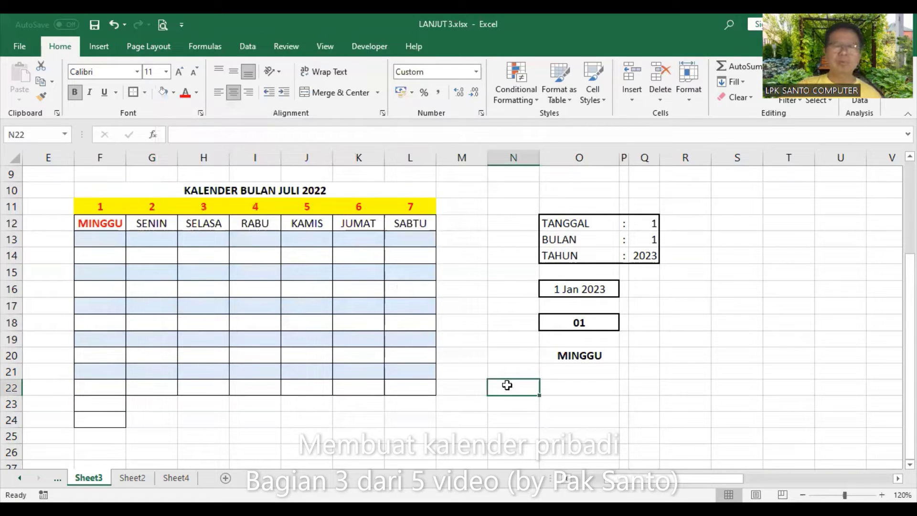
left_click(103, 240)
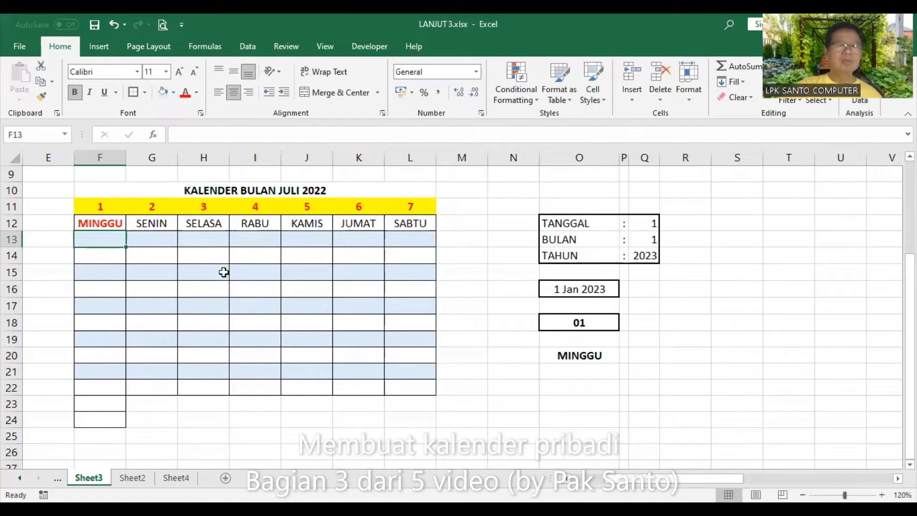
Step: Link the first calendar cell F13 to the MOD result in O18 with =O18
type("=")
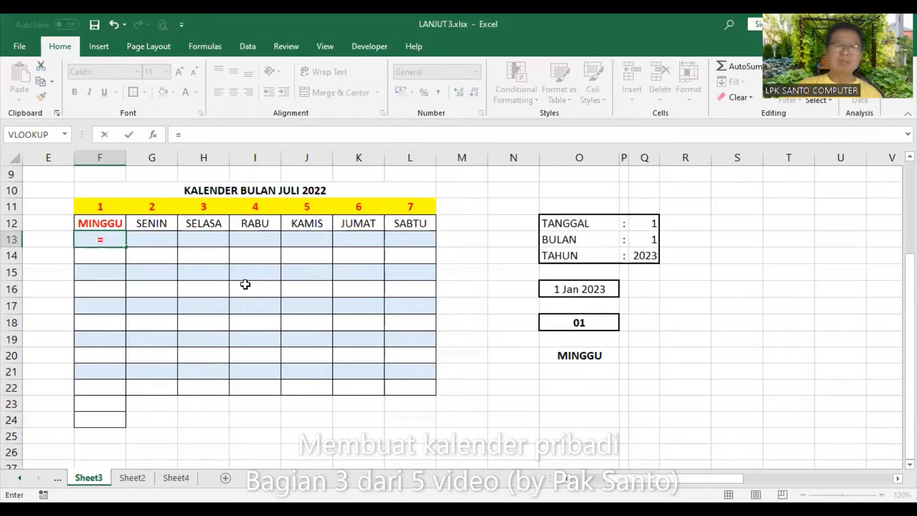
left_click(600, 323)
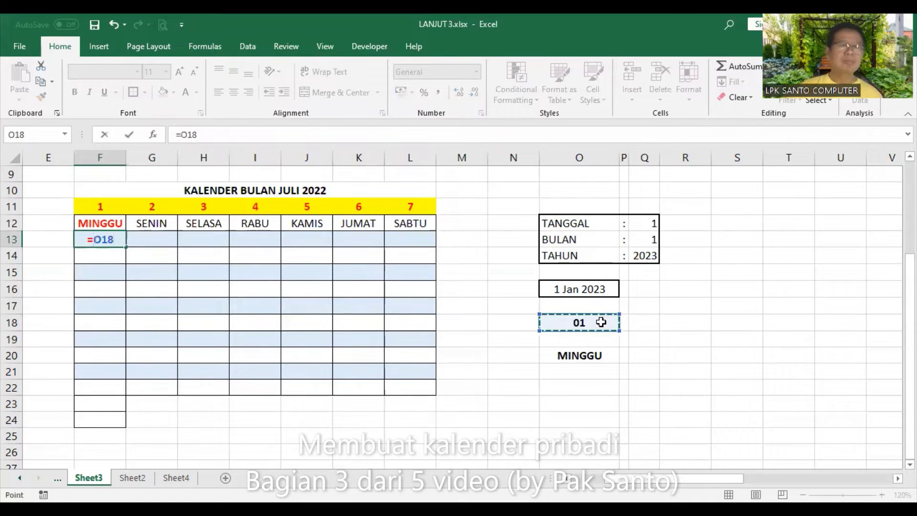
key("Return")
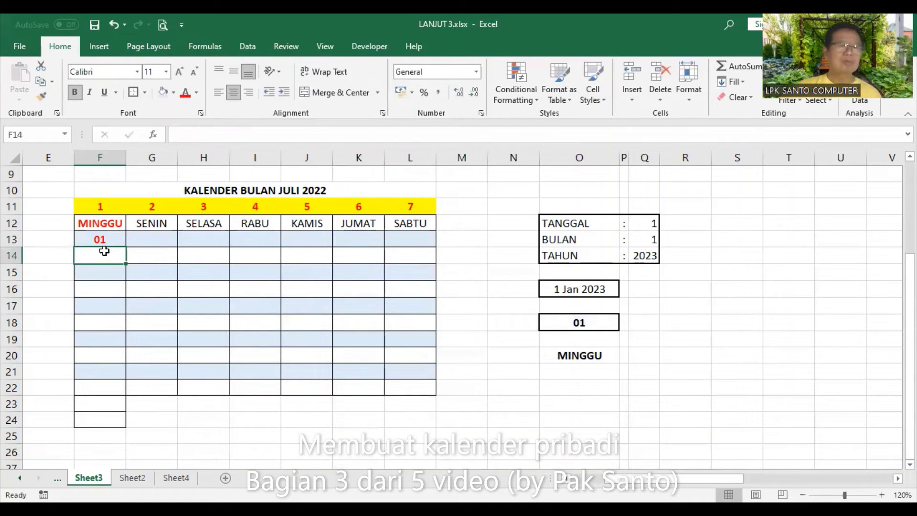
Step: Enter =F13+1 in G13 and fill the formula across to L13
left_click(152, 239)
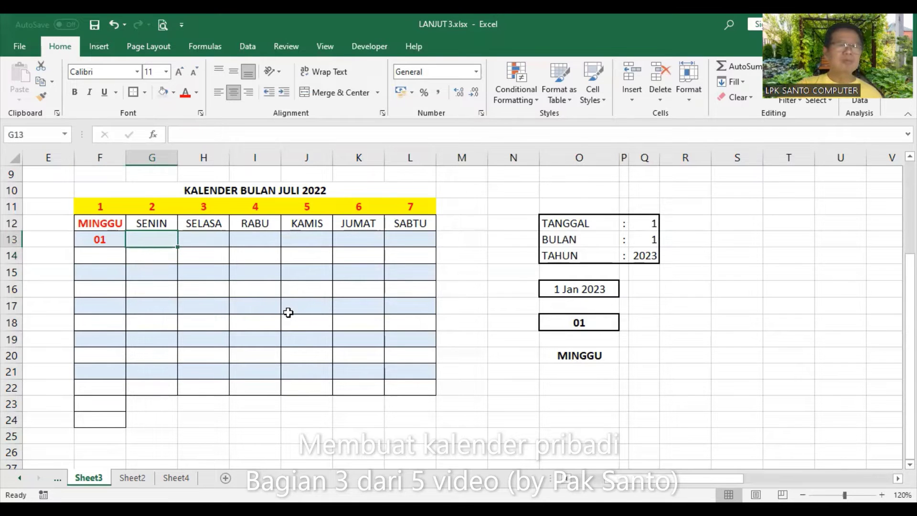
type("+")
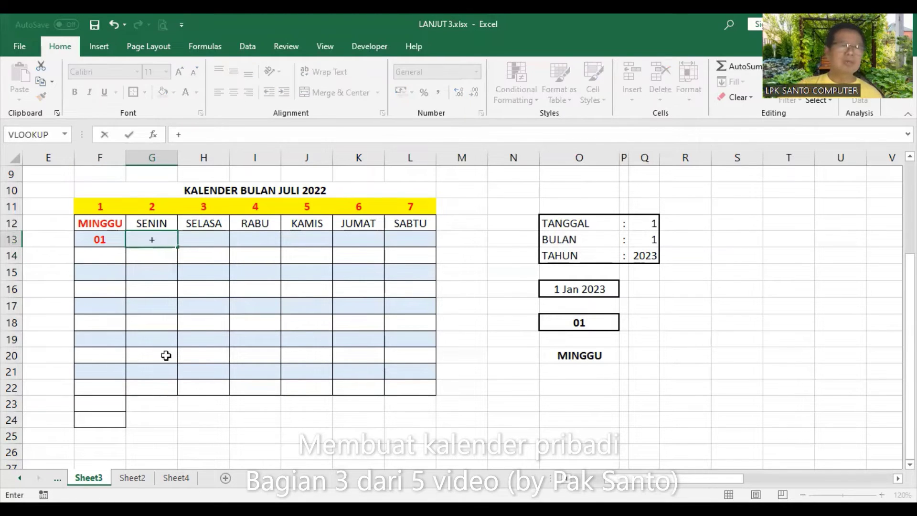
key("Escape")
type("=")
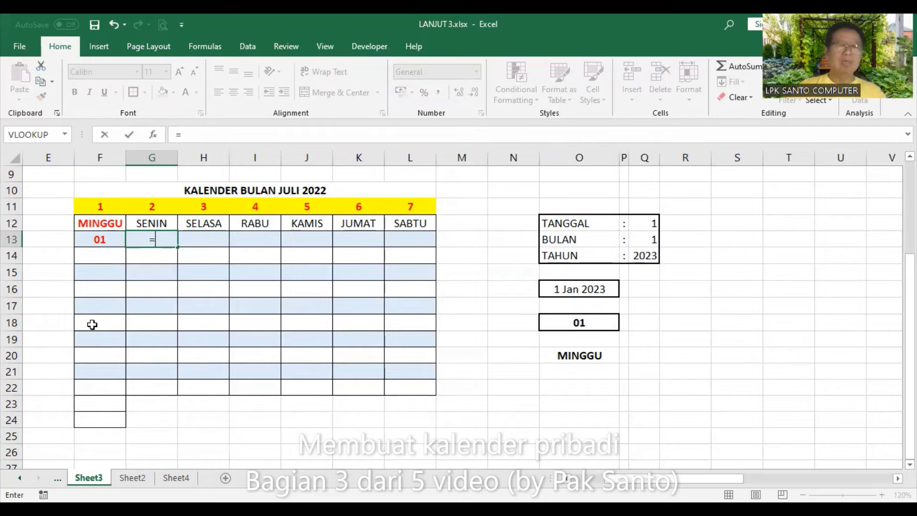
left_click(91, 245)
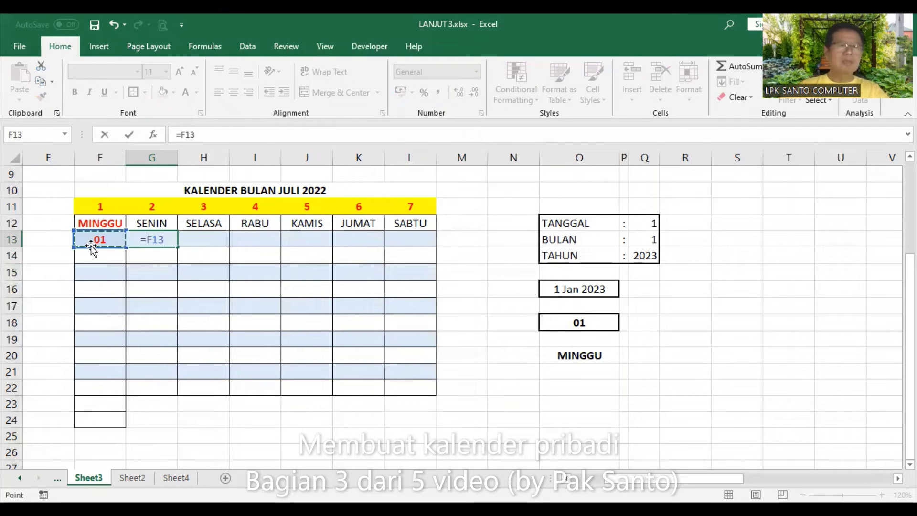
type("+1")
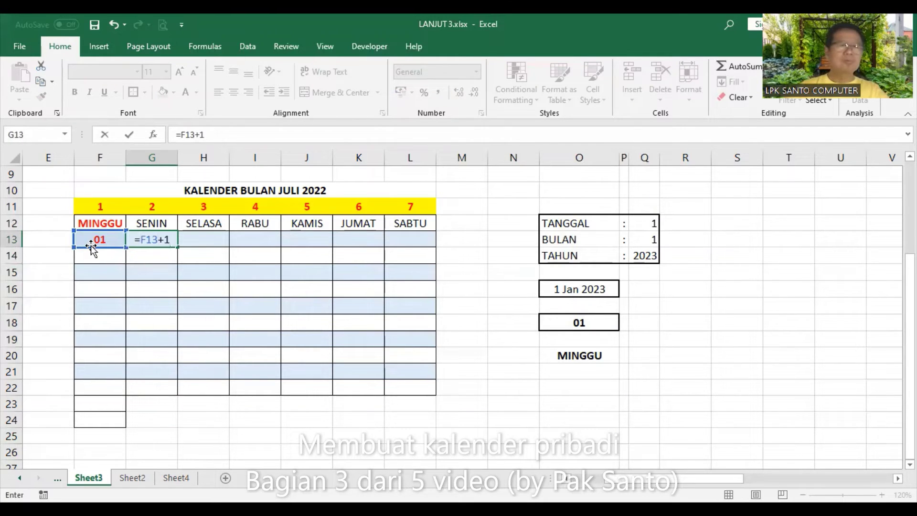
key("Return")
left_click(153, 242)
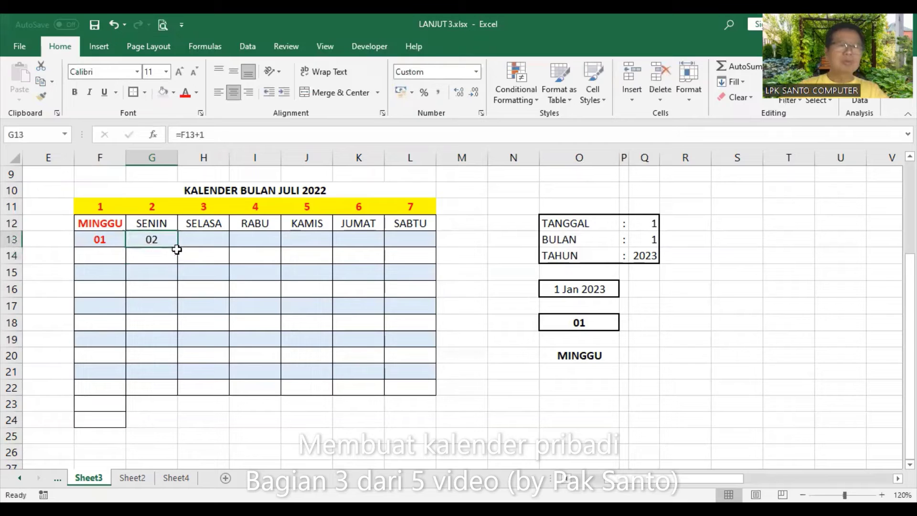
left_click_drag(179, 247, 419, 242)
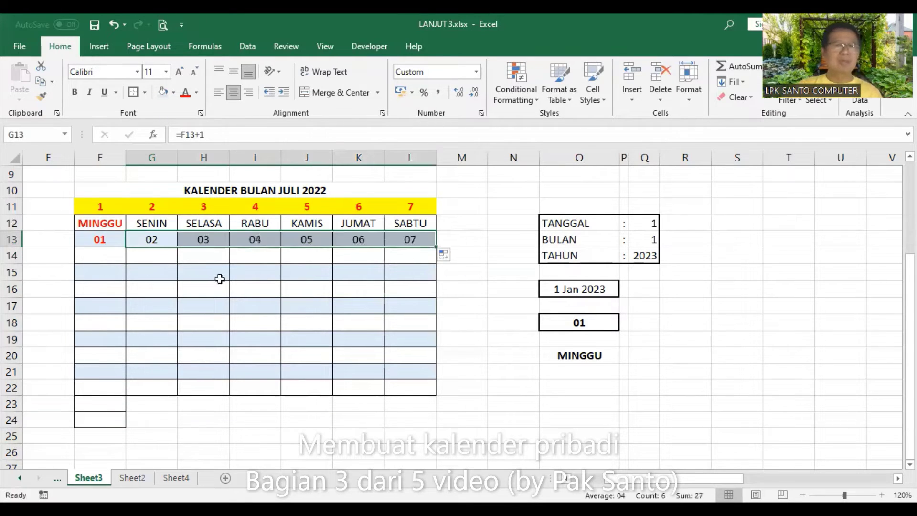
Step: Try to copy F13:L13 into rows 15, 17, 19 and 21, and undo the paste
left_click(100, 239)
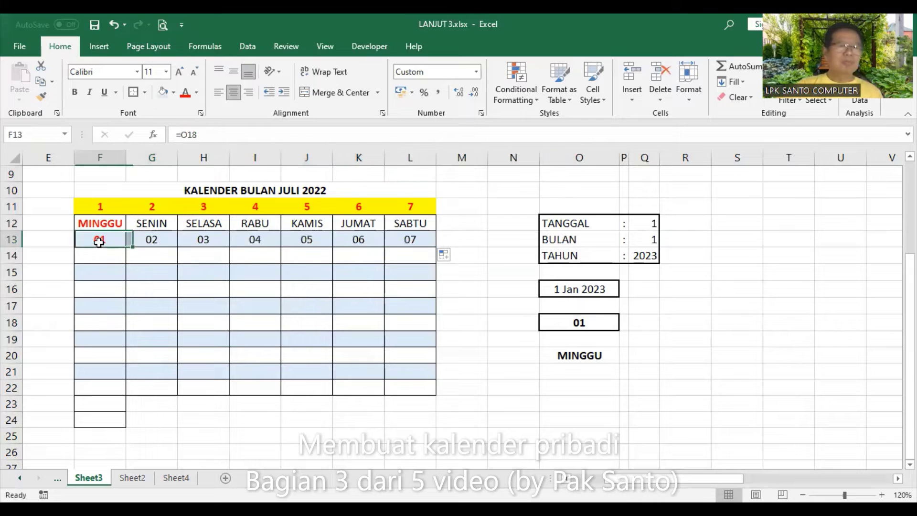
left_click(410, 241, "shift")
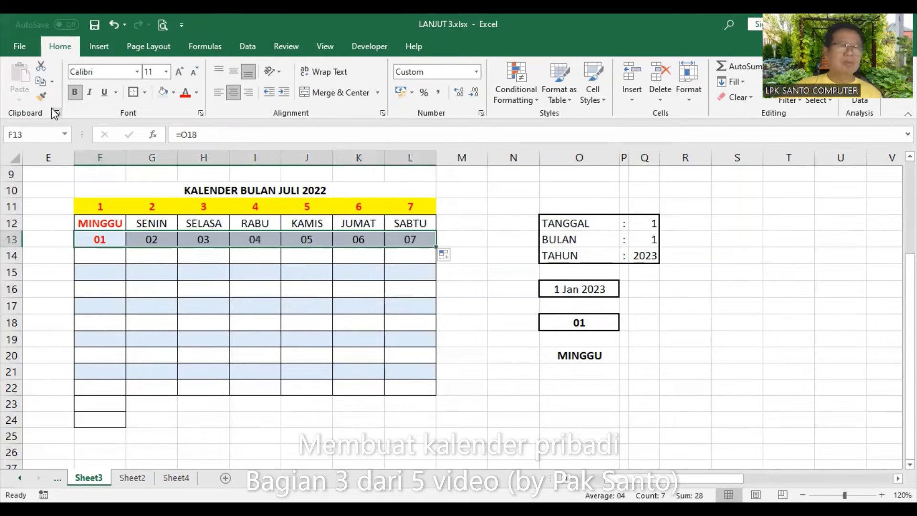
left_click(40, 81)
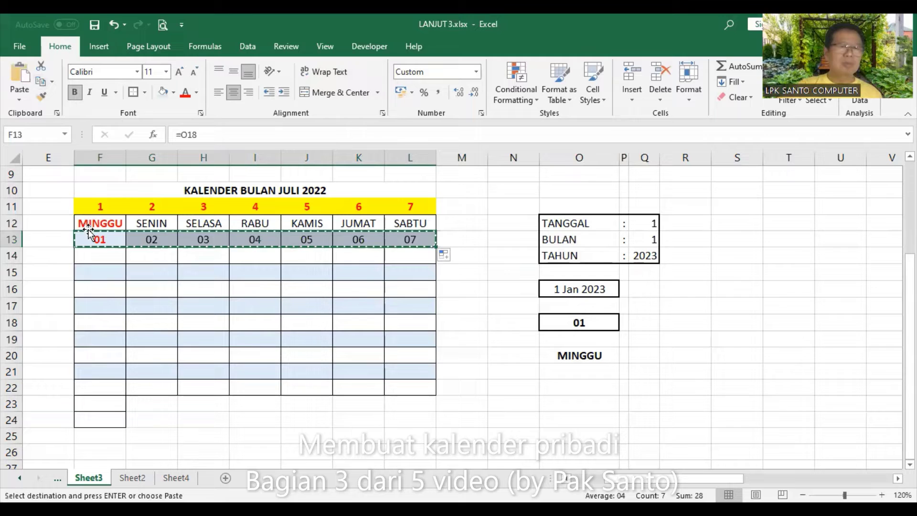
left_click(111, 273)
left_click(108, 306, "ctrl")
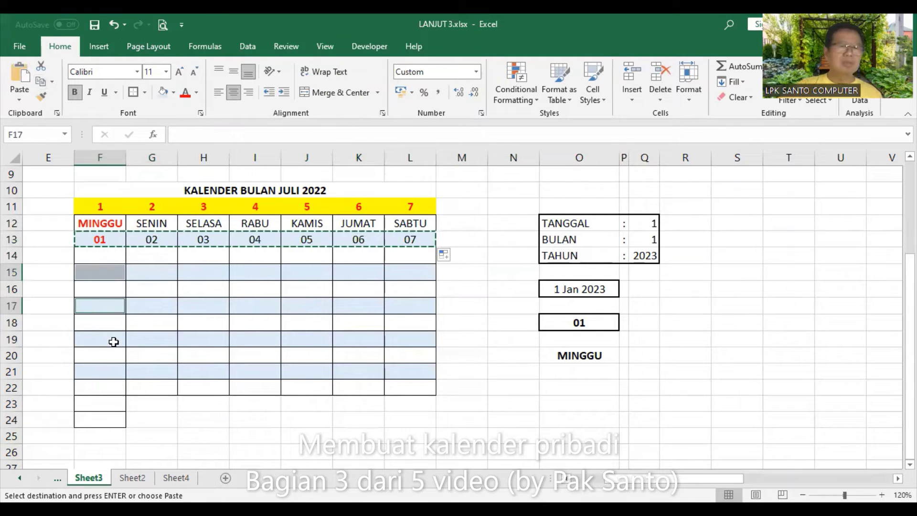
left_click(114, 340, "ctrl")
left_click(111, 372, "ctrl")
left_click(20, 76)
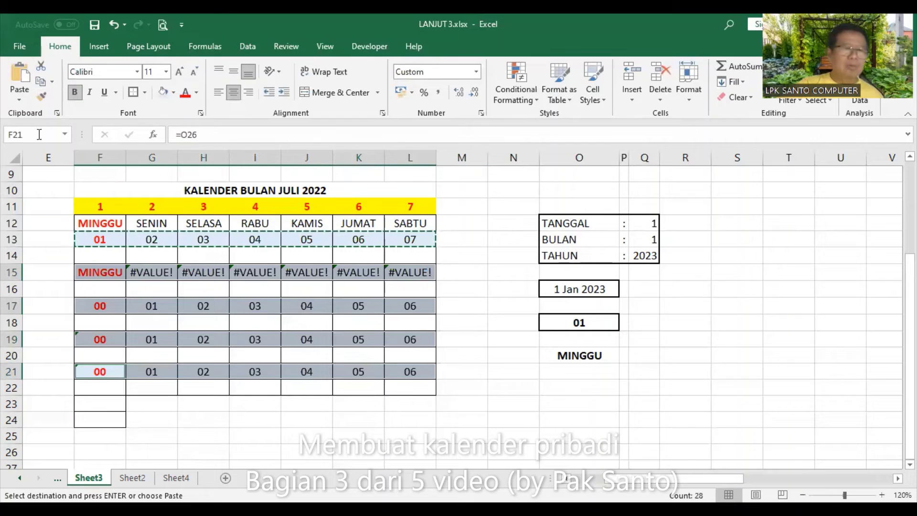
left_click(113, 25)
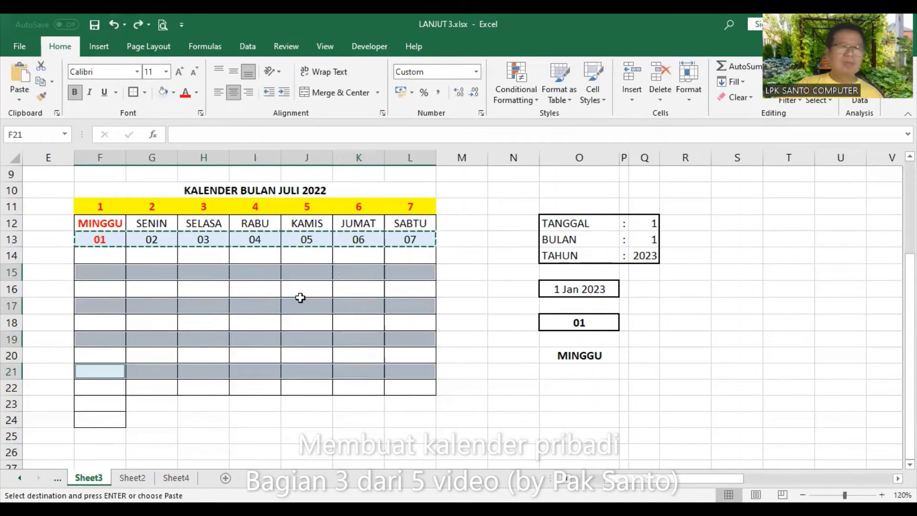
Step: Replace the formula in F13 with its own value using Paste Special, Values
left_click(104, 239)
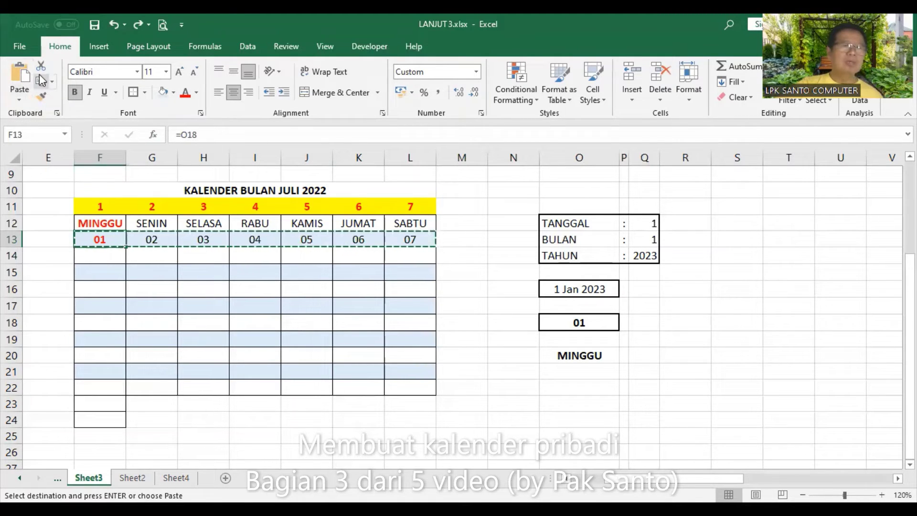
key("ctrl+c")
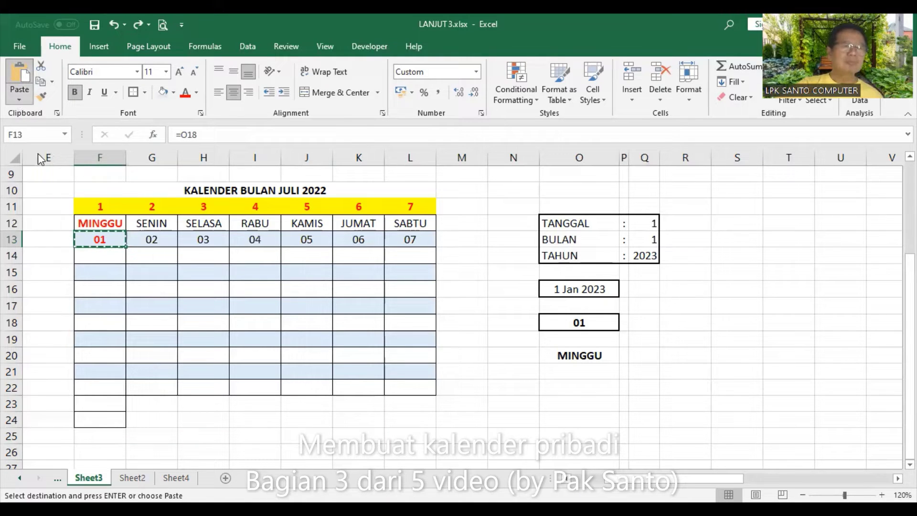
left_click(19, 99)
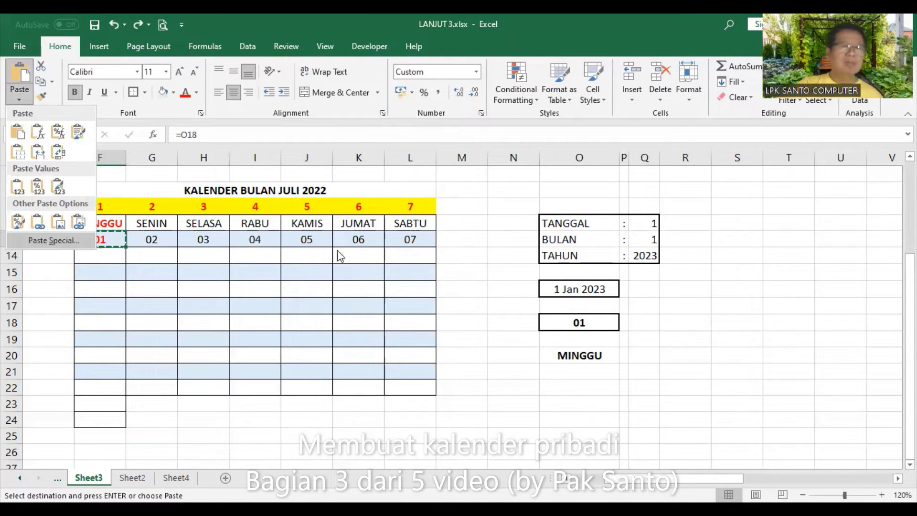
key("s")
key("v")
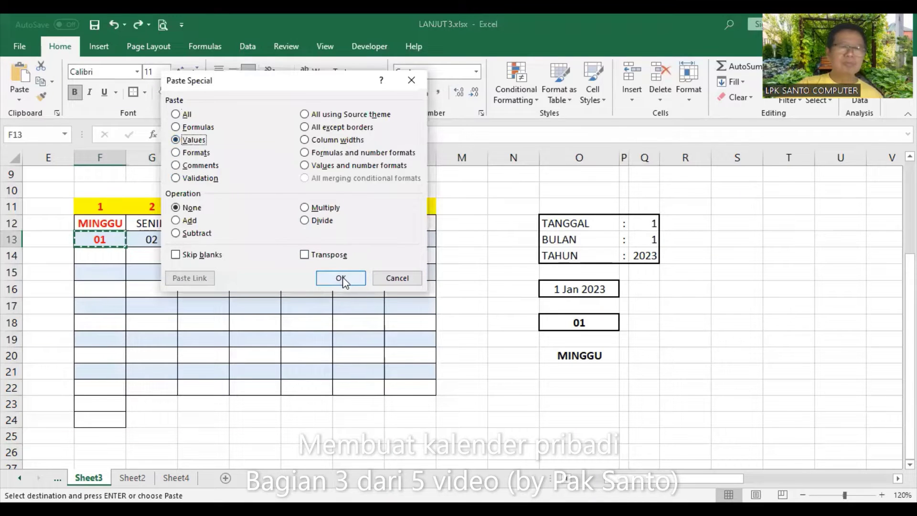
left_click(340, 277)
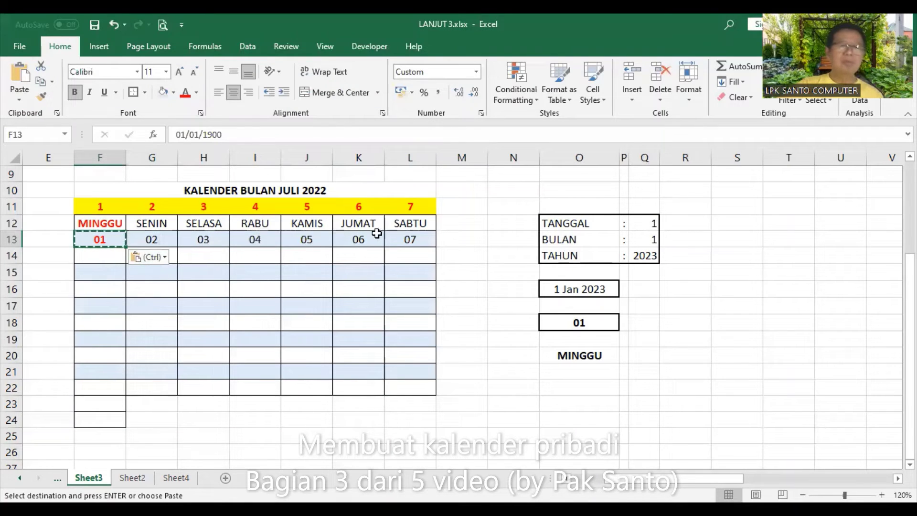
Step: Try pasting the F13:L13 day numbers into rows 15, 17, 19 and 21, and clear the pasted cells
left_click(404, 241, "shift")
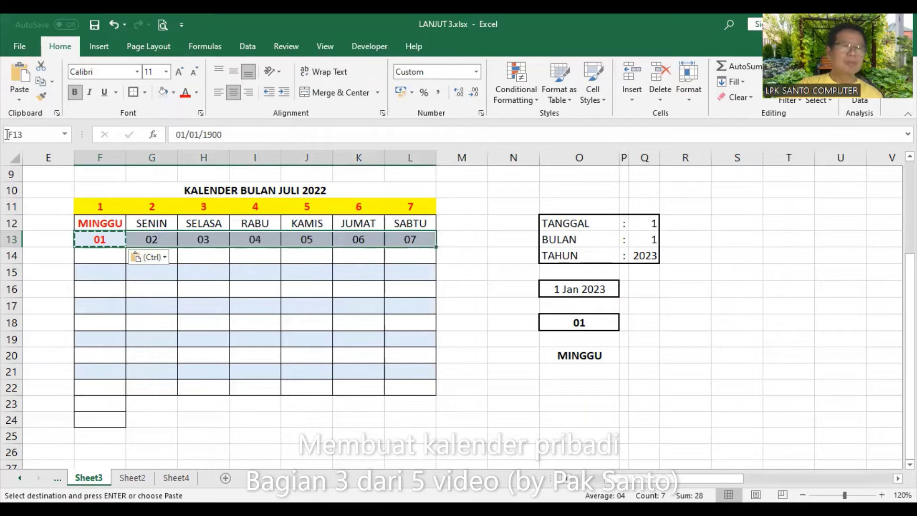
left_click(41, 83)
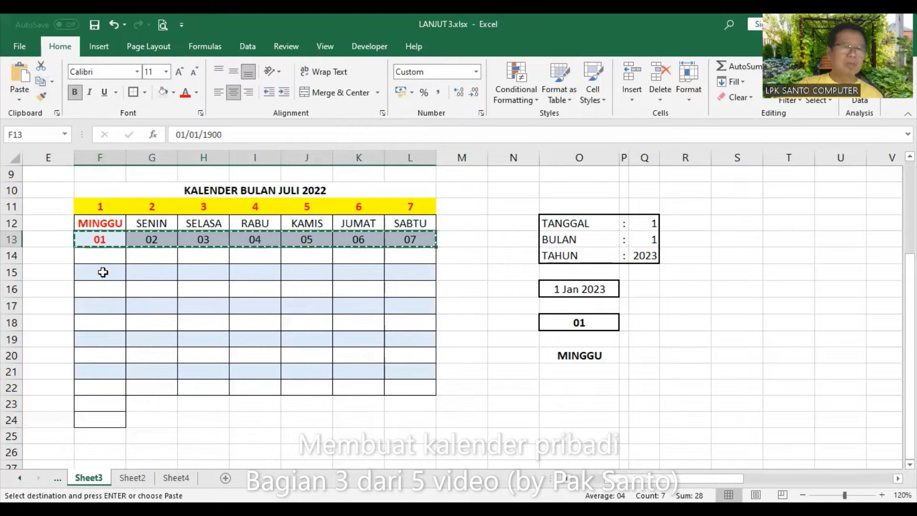
key("ctrl+q")
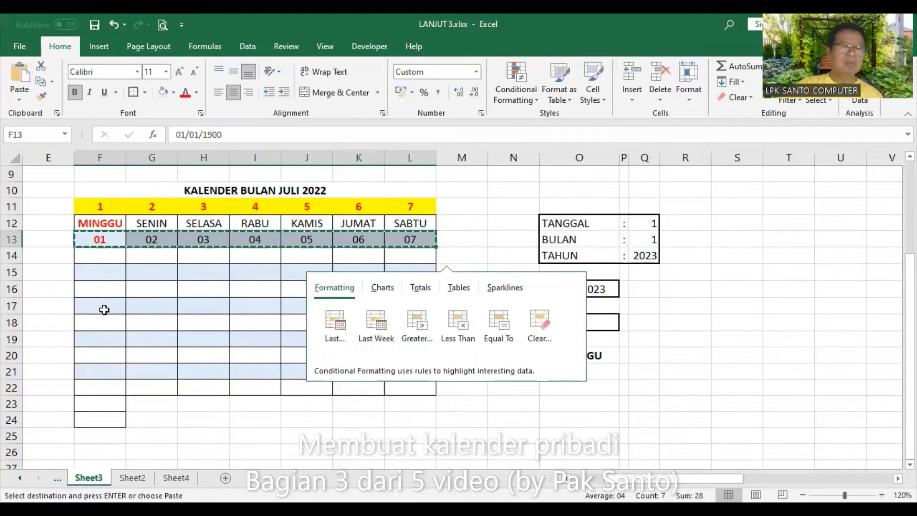
left_click(100, 273)
left_click(104, 309, "ctrl")
left_click(106, 340, "ctrl")
left_click(105, 370, "ctrl")
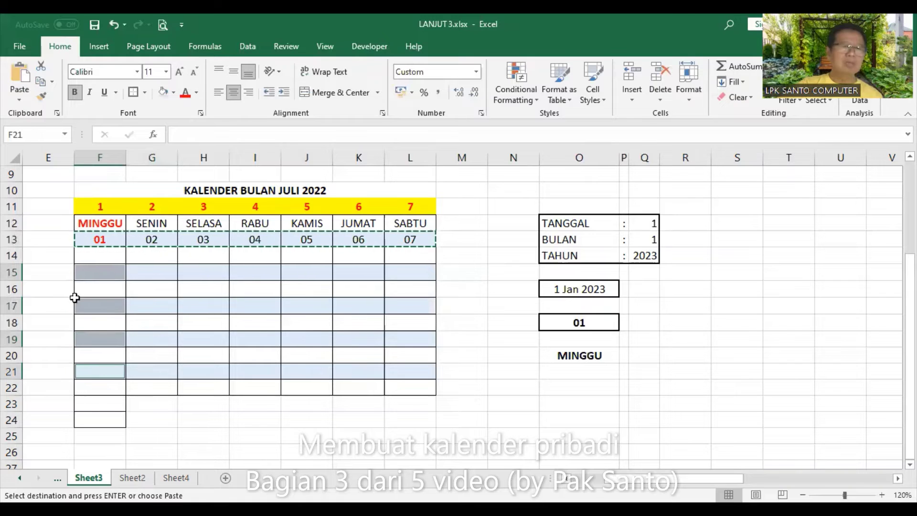
left_click(20, 76)
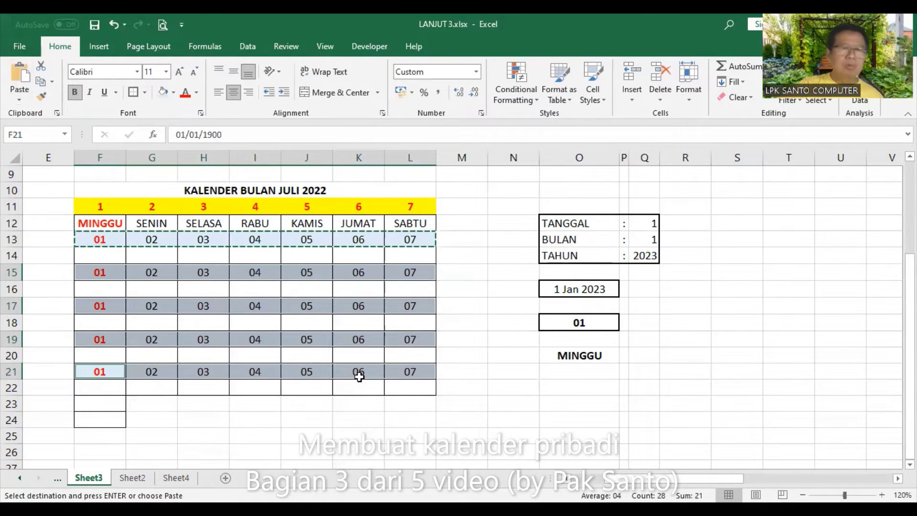
key("Delete")
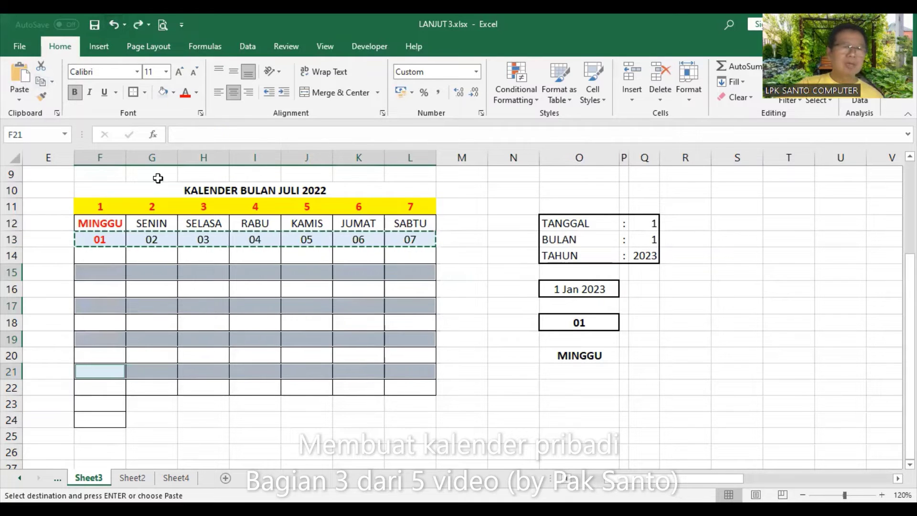
Step: Enter =L13+1 in F15 to continue the day numbers from the end of the first week
left_click(110, 272)
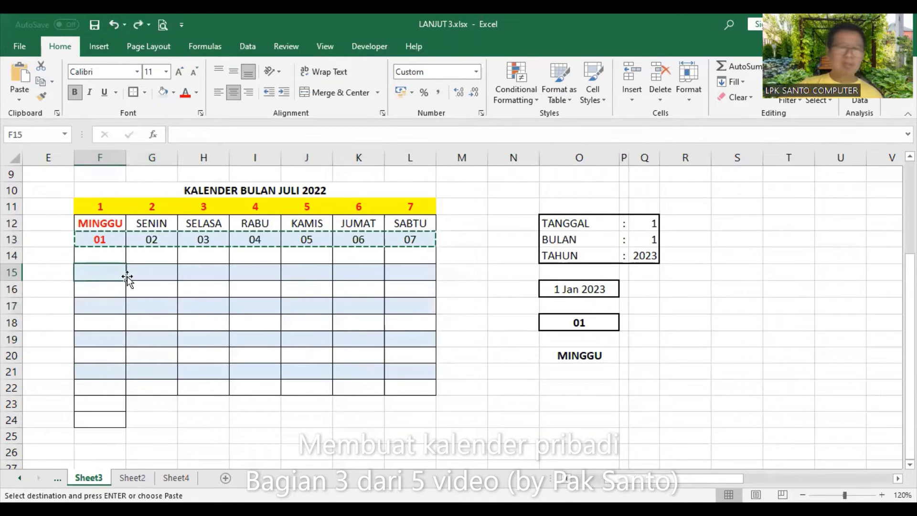
type("=")
key("Escape")
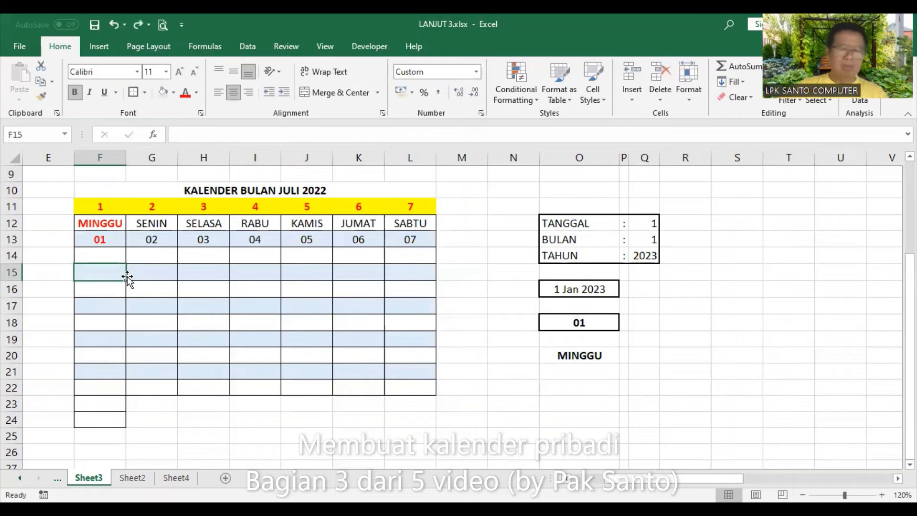
type("=")
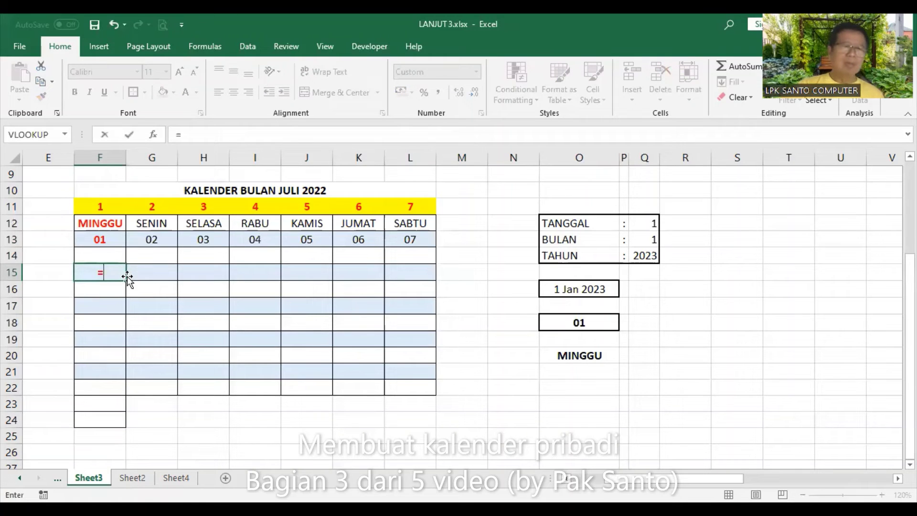
left_click(406, 243)
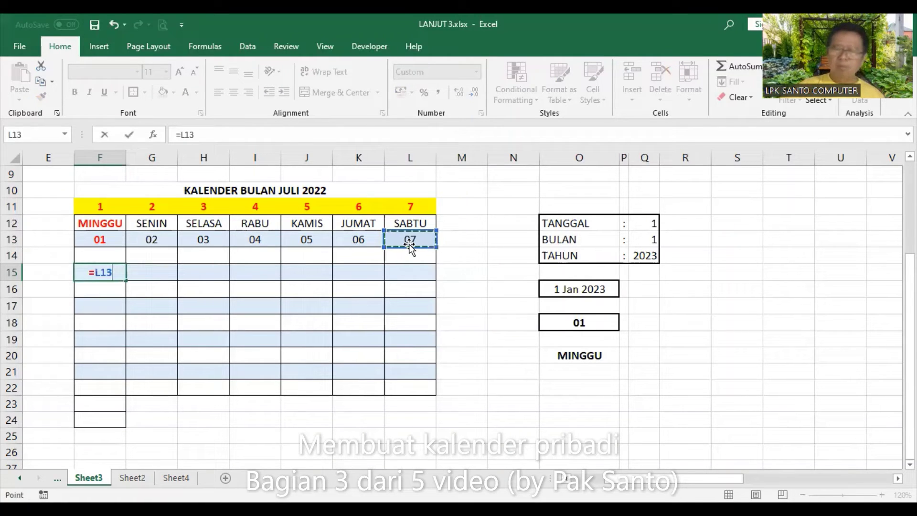
type("+1")
key("Return")
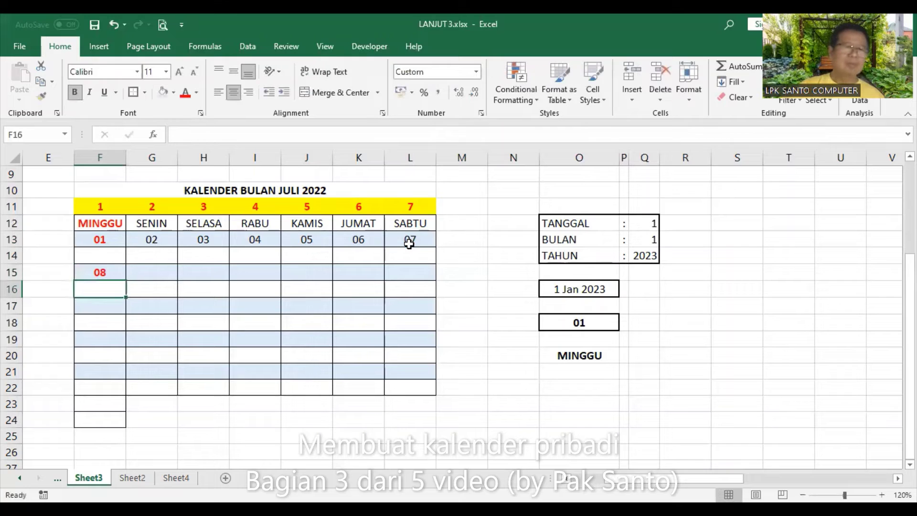
left_click(114, 272)
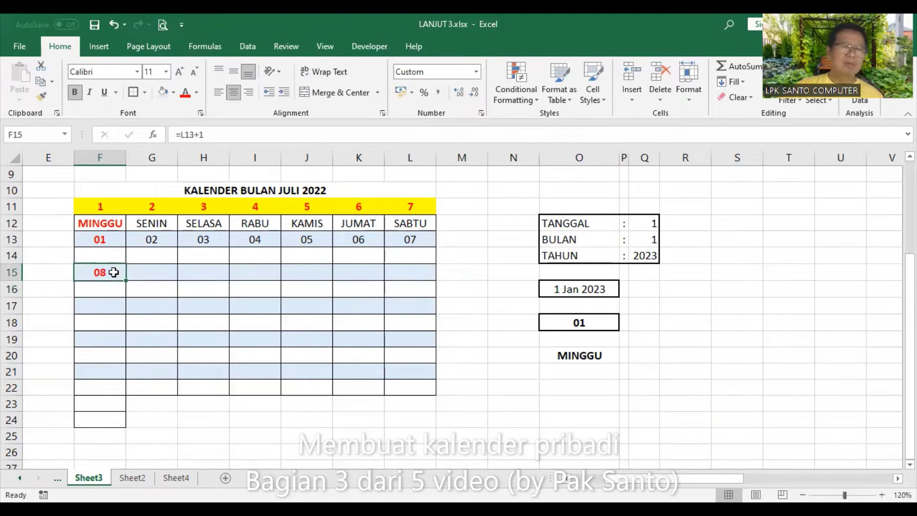
left_click(152, 239)
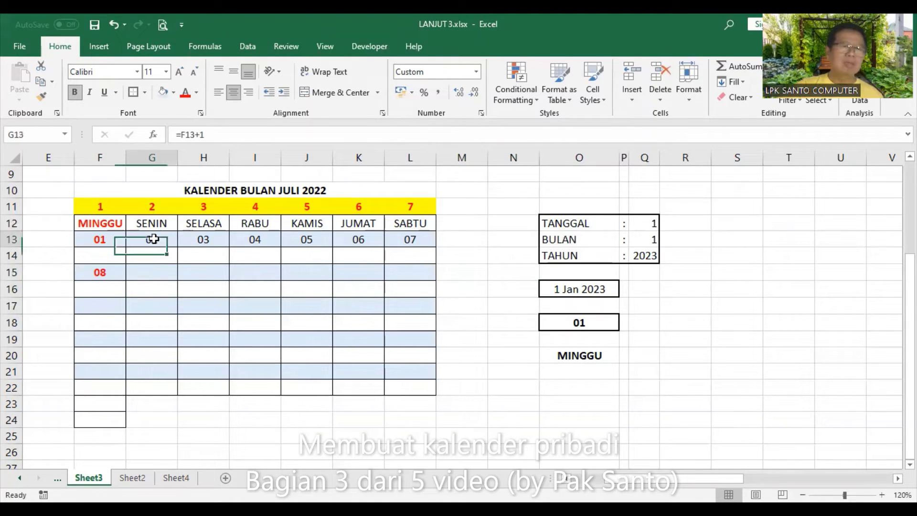
left_click(417, 241, "shift")
left_click(44, 85)
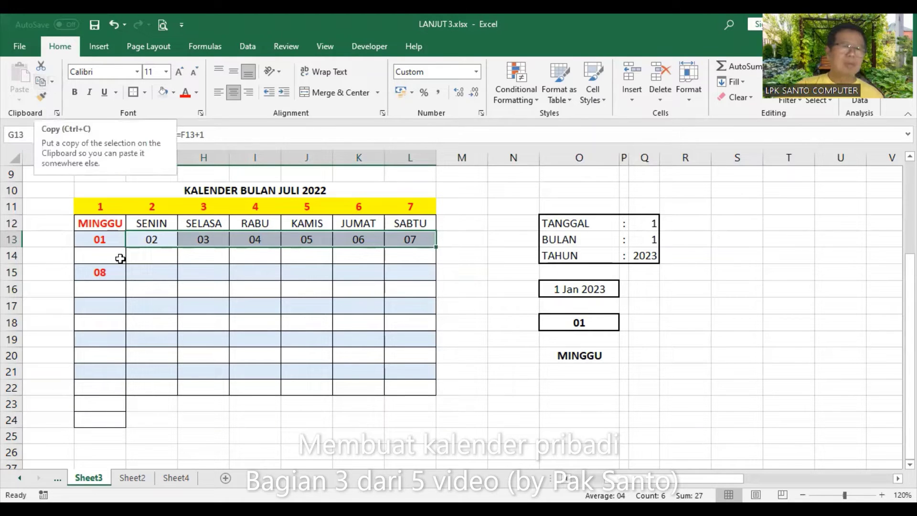
left_click(144, 271)
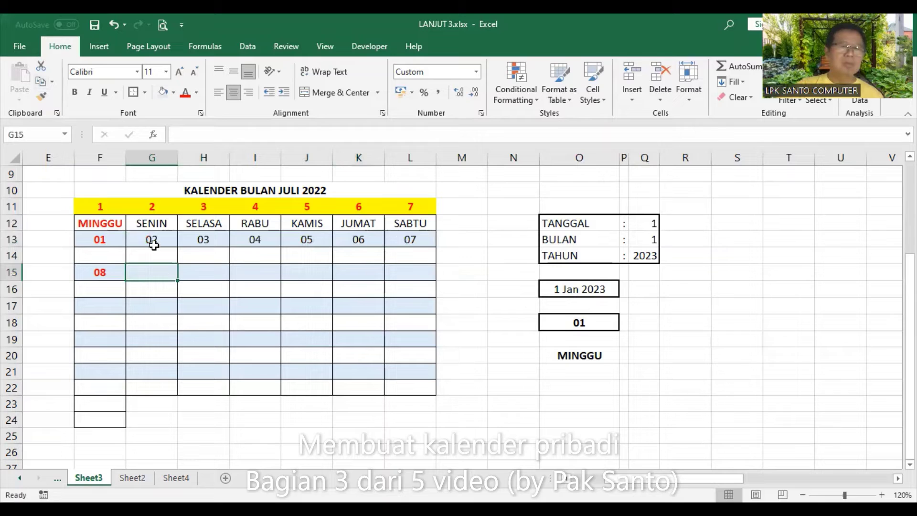
Step: Copy the G13 formula into G15 and fill it across through L15 to complete the second week
left_click(154, 242)
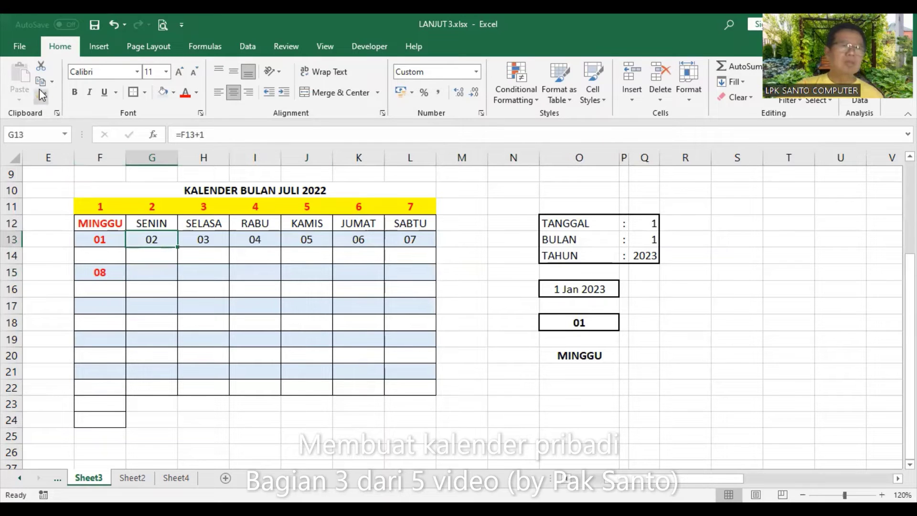
left_click(39, 82)
left_click(152, 270)
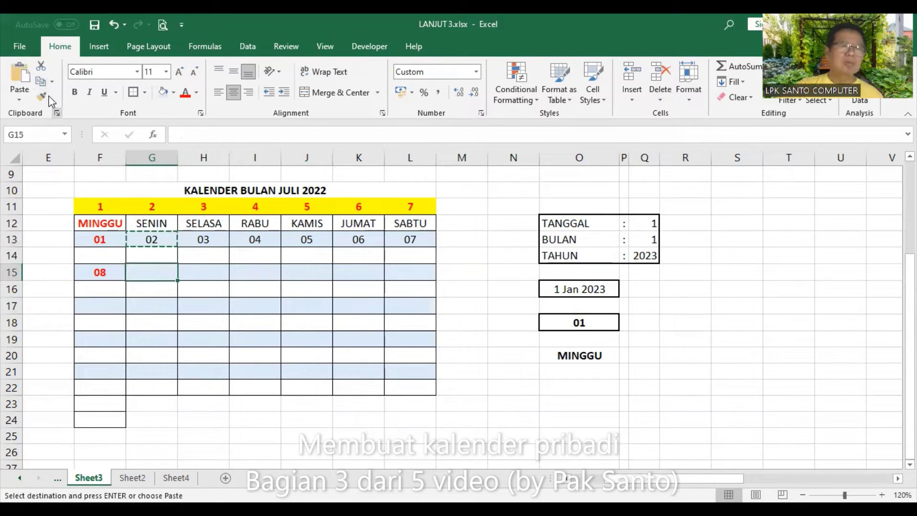
left_click(20, 78)
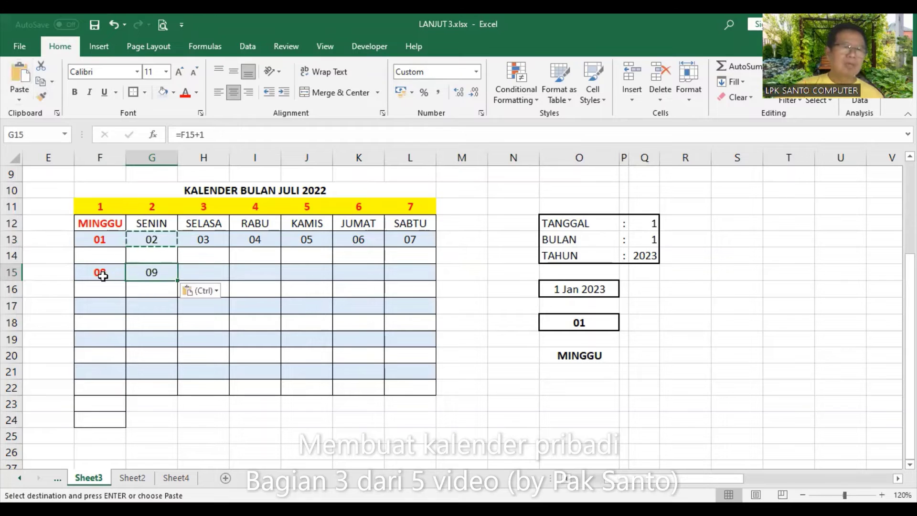
left_click_drag(177, 280, 418, 271)
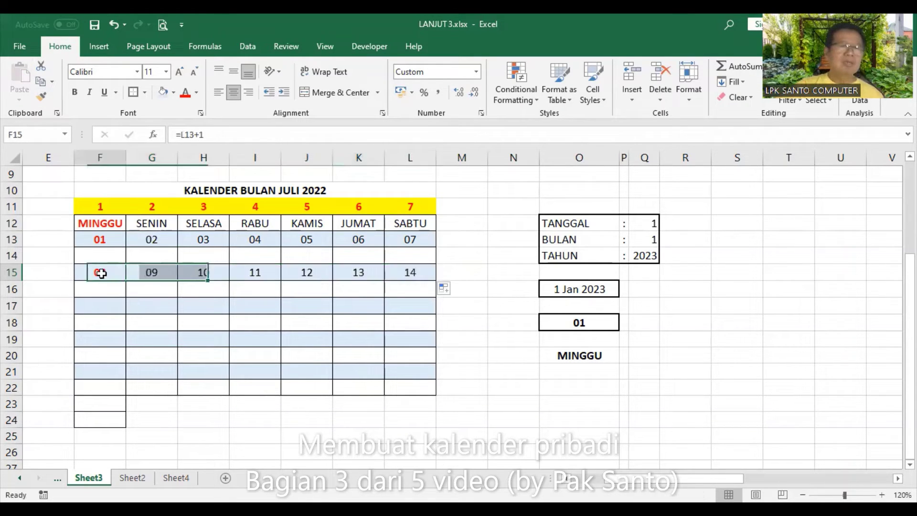
Step: Copy the second week's formulas in F15:L15 to row 17, starting at F17
left_click_drag(98, 272, 415, 270)
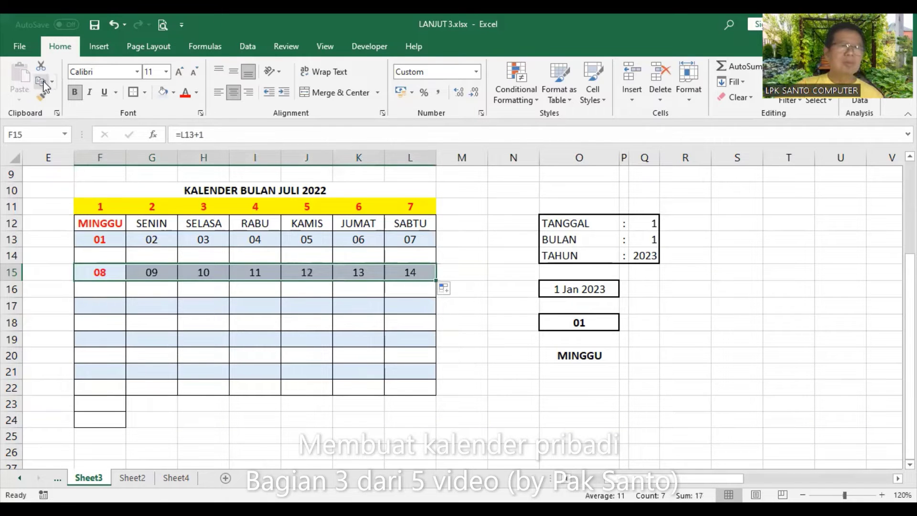
left_click(40, 81)
left_click(114, 306)
key("Return")
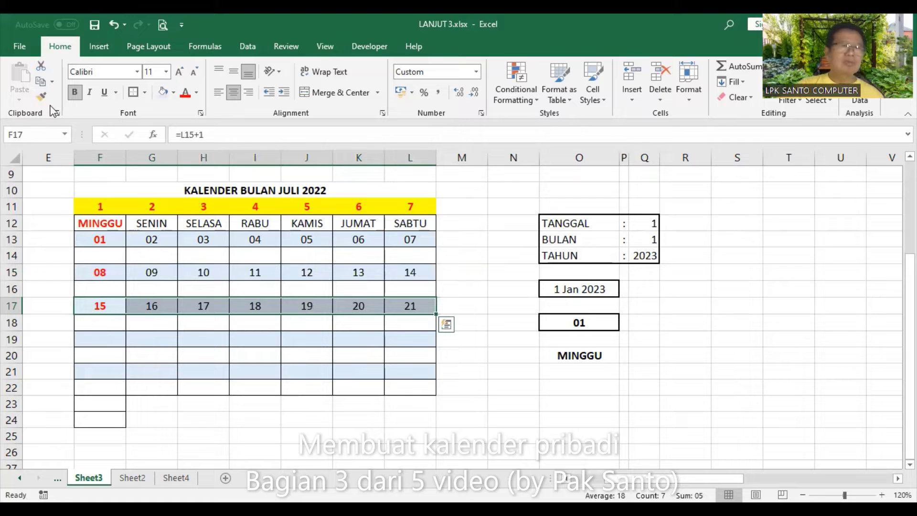
Step: Copy F17:L17 and paste it into the rows starting at F19, F21, F23 and F24
left_click(41, 81)
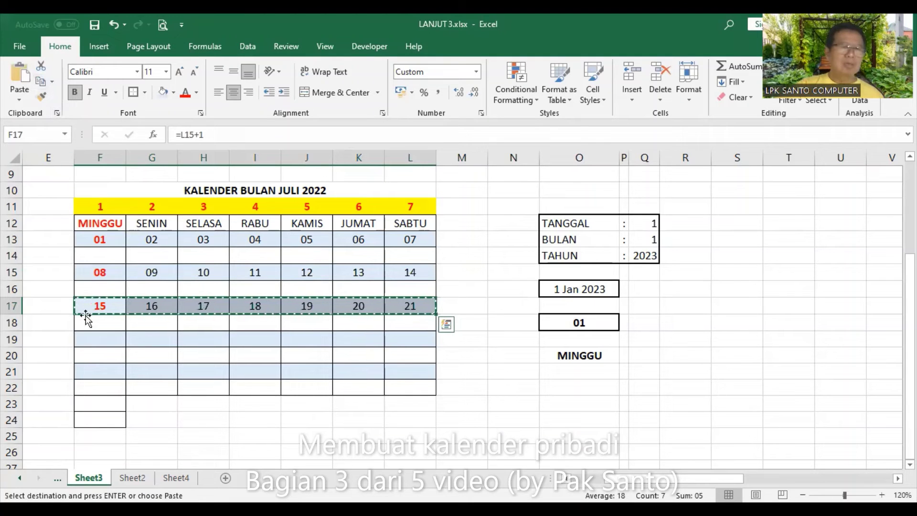
left_click(96, 338, "ctrl")
left_click(100, 373, "ctrl")
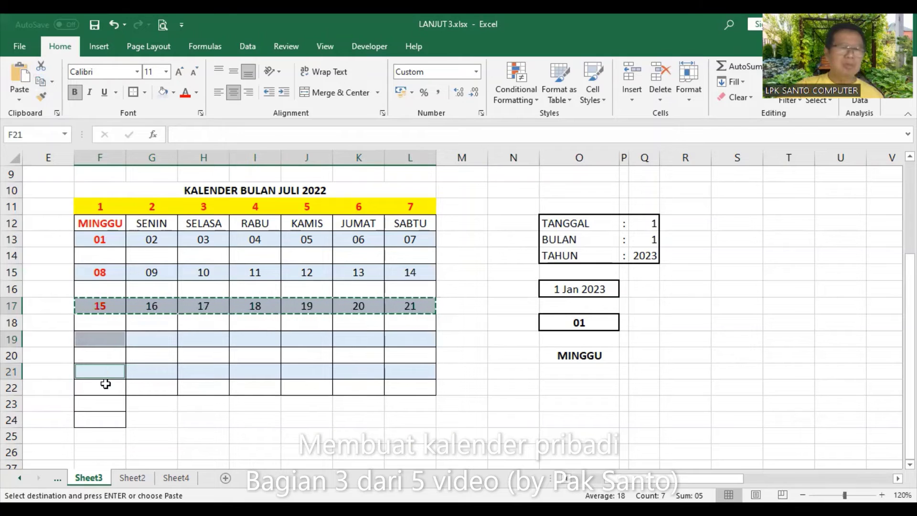
left_click(100, 419, "ctrl")
left_click(100, 403, "ctrl")
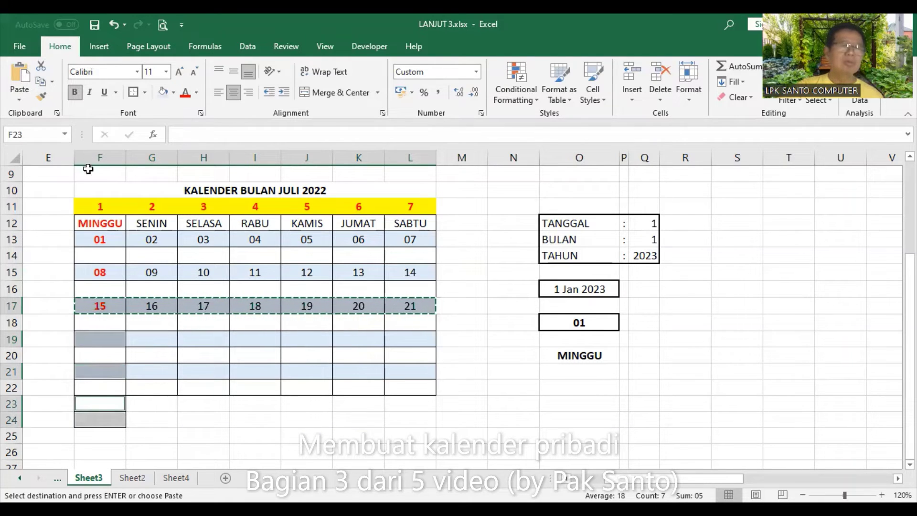
left_click(17, 82)
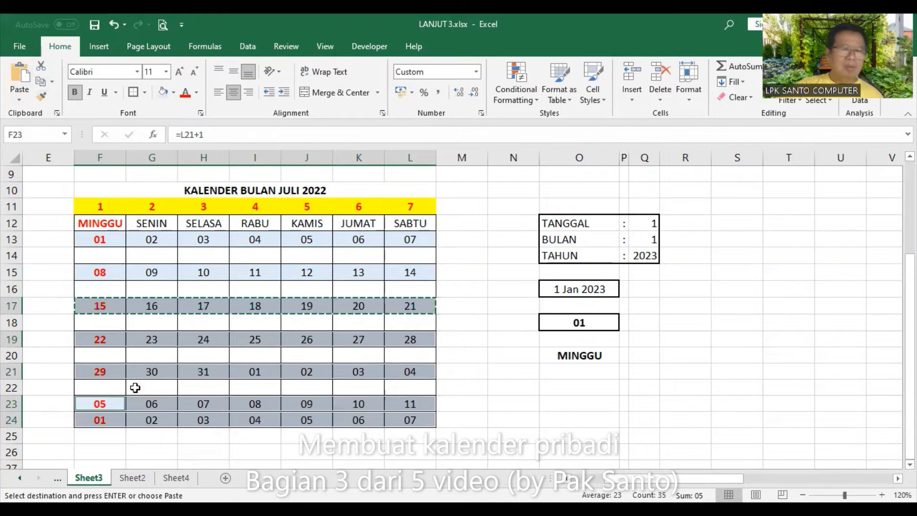
Step: Clear the pasted day numbers from row 24 and apply row 22's formatting to it with Format Painter
key("ctrl+z")
key("Escape")
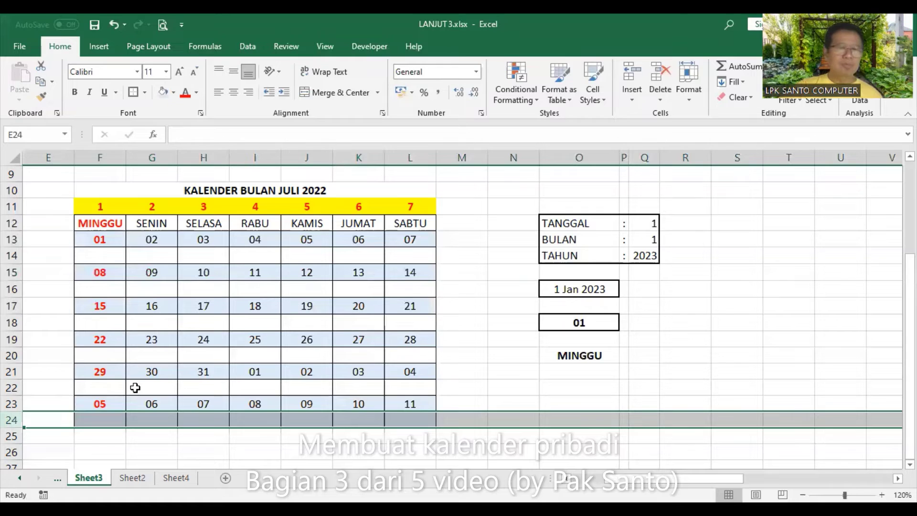
key("ctrl+z")
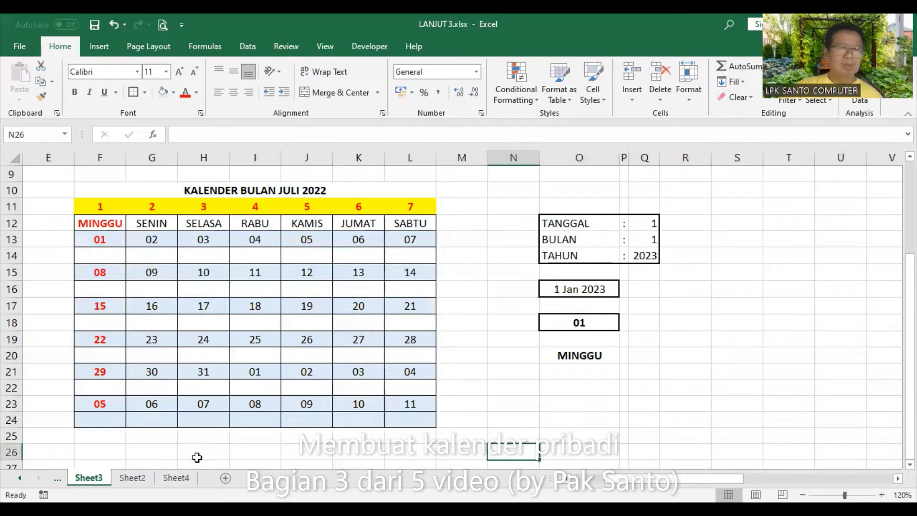
left_click(12, 388)
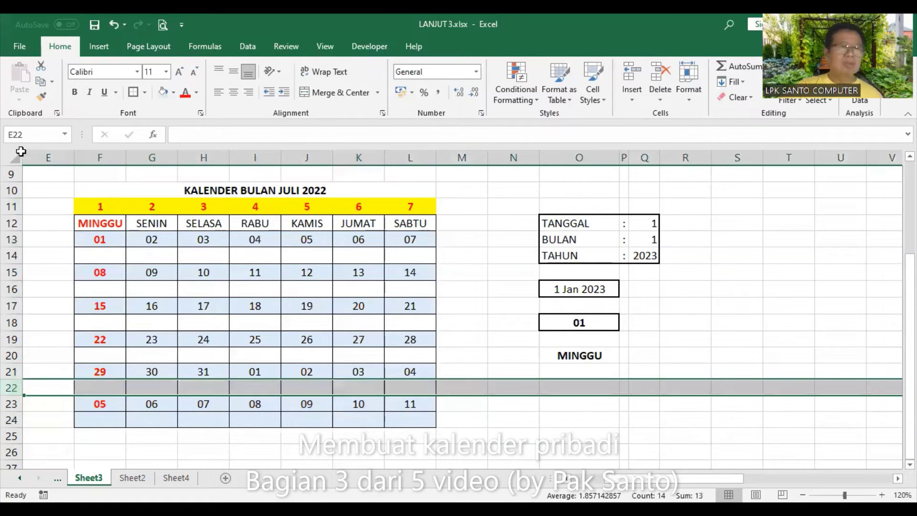
left_click(43, 99)
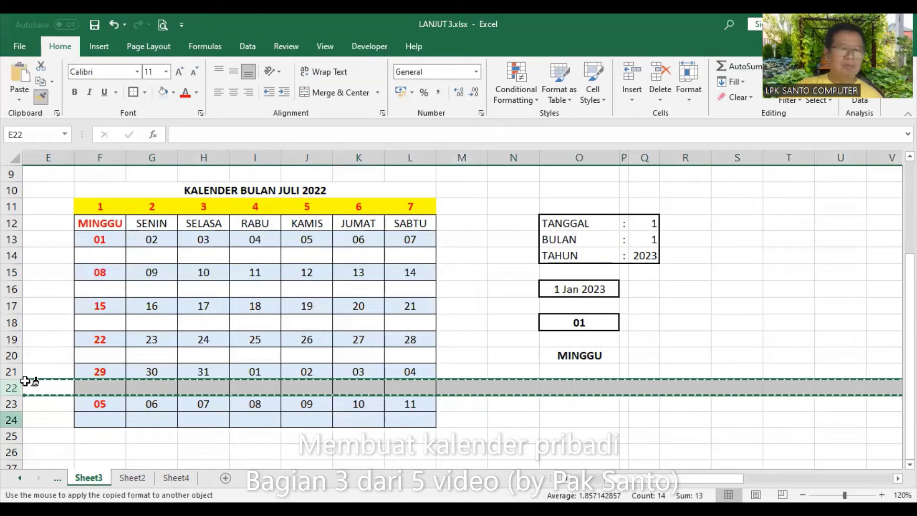
left_click(12, 420)
left_click(480, 373)
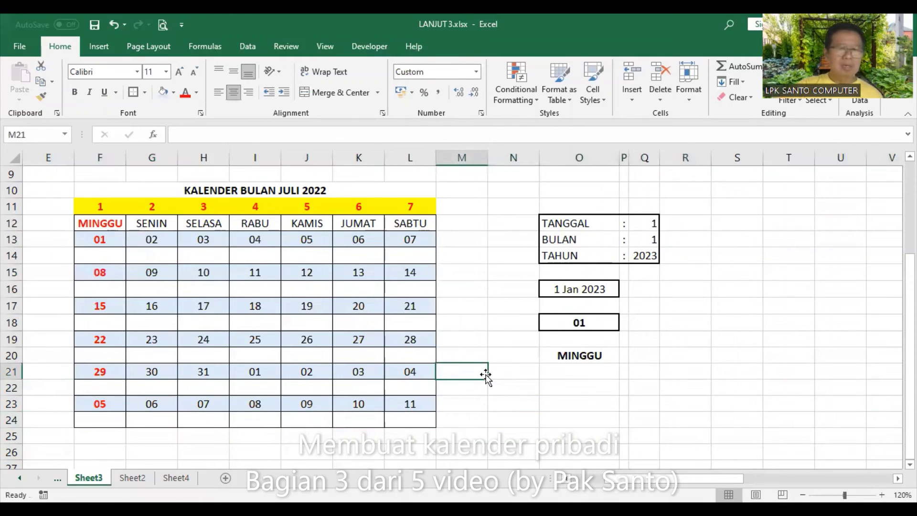
Step: Clear the day numbers that follow 31 in I21:L21 and throughout row 23
left_click_drag(254, 371, 389, 373)
key("Delete")
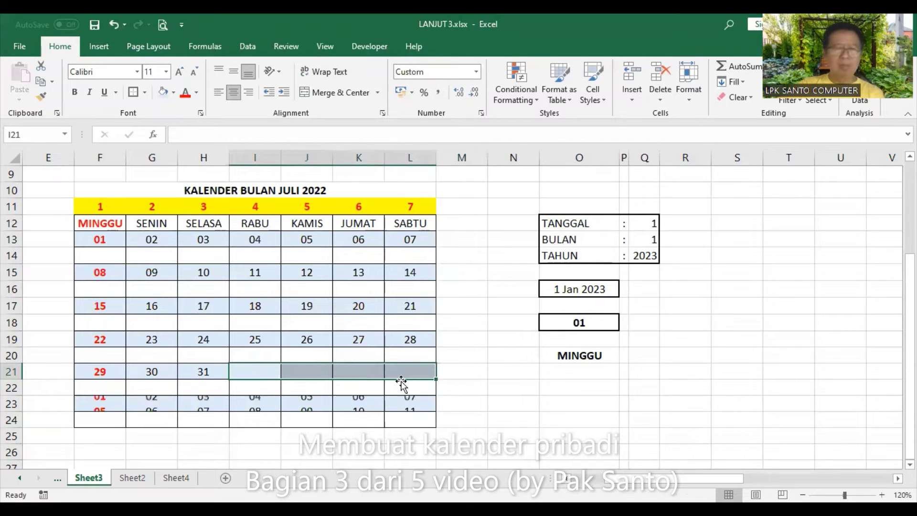
left_click(12, 388)
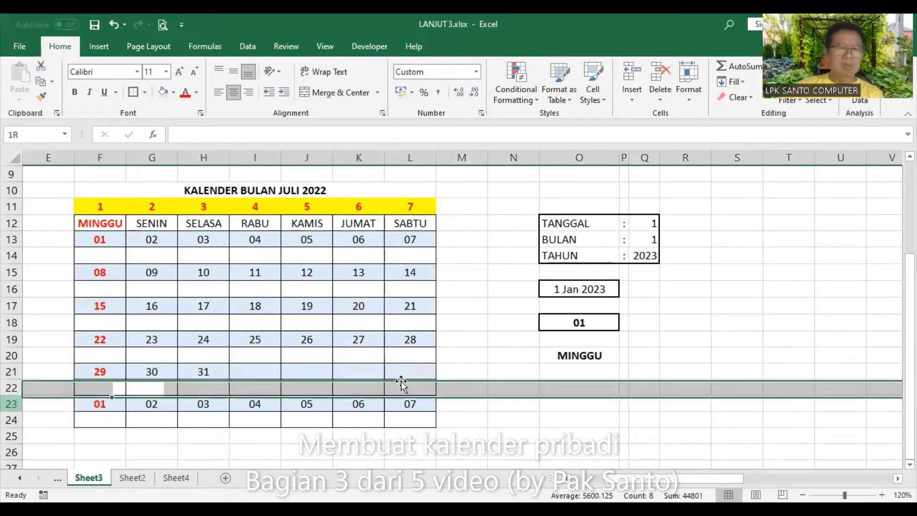
left_click(12, 404)
key("Delete")
left_click(464, 348)
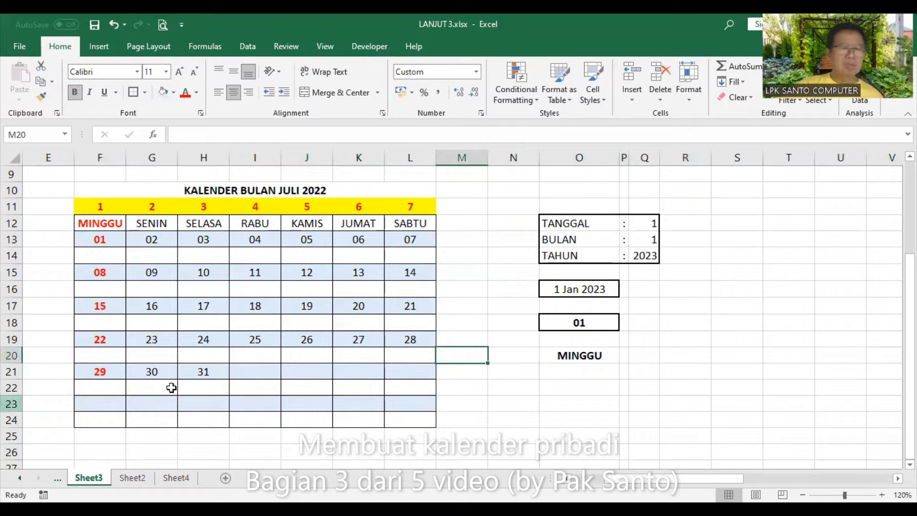
Step: Delete the unused rows 23 and 24 below the calendar
left_click(11, 403)
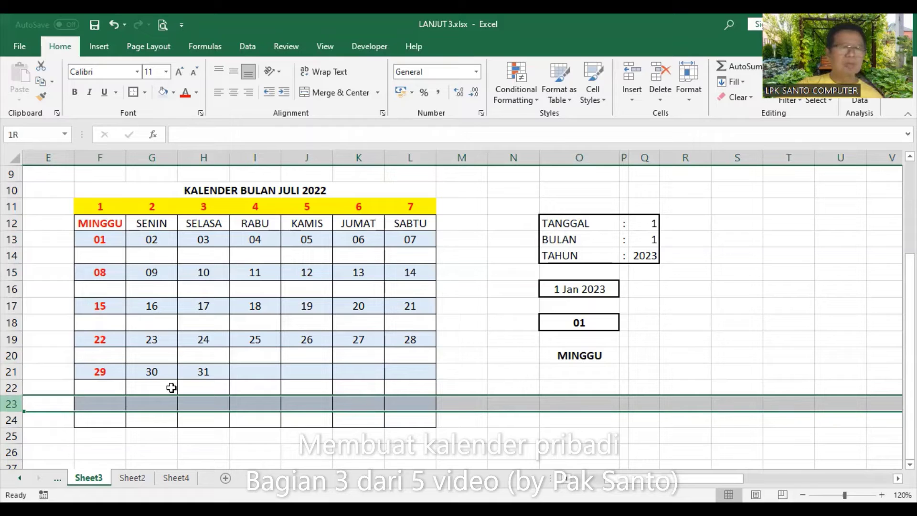
left_click_drag(12, 404, 11, 419)
right_click(11, 420)
key("d")
left_click(497, 321)
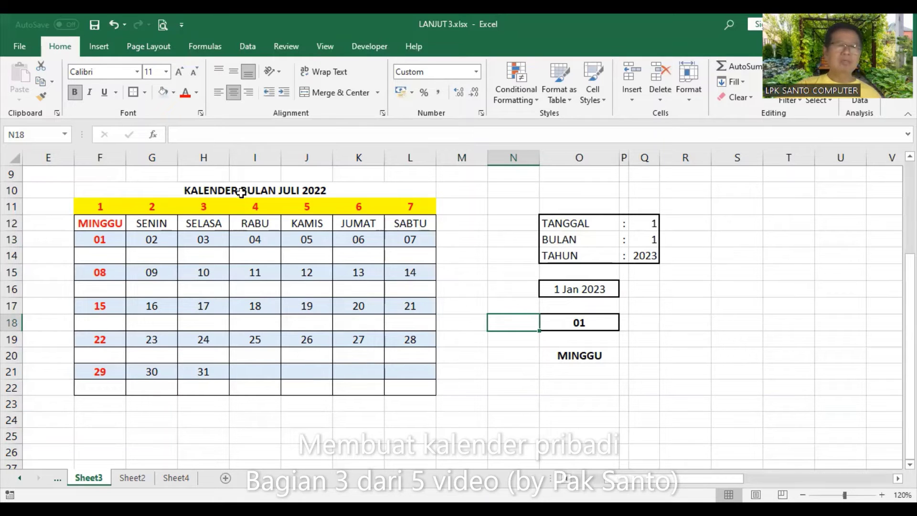
left_click(292, 185)
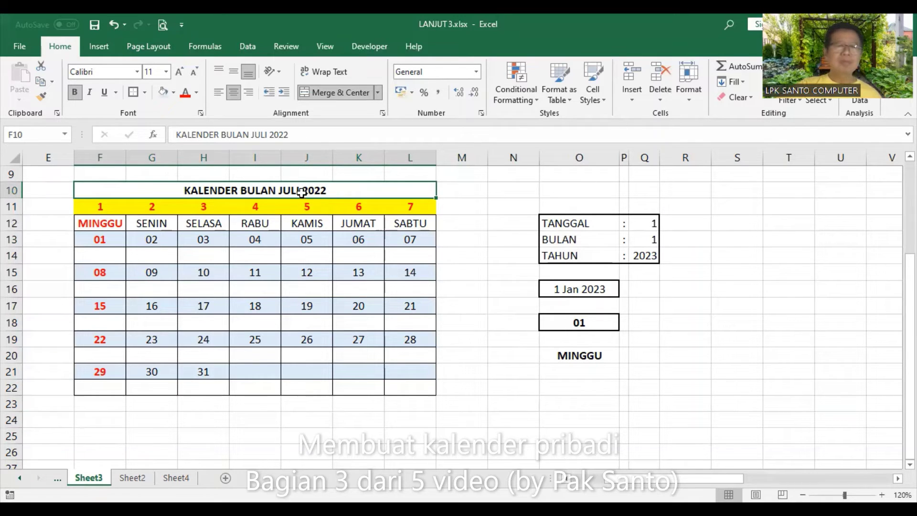
left_click(725, 223)
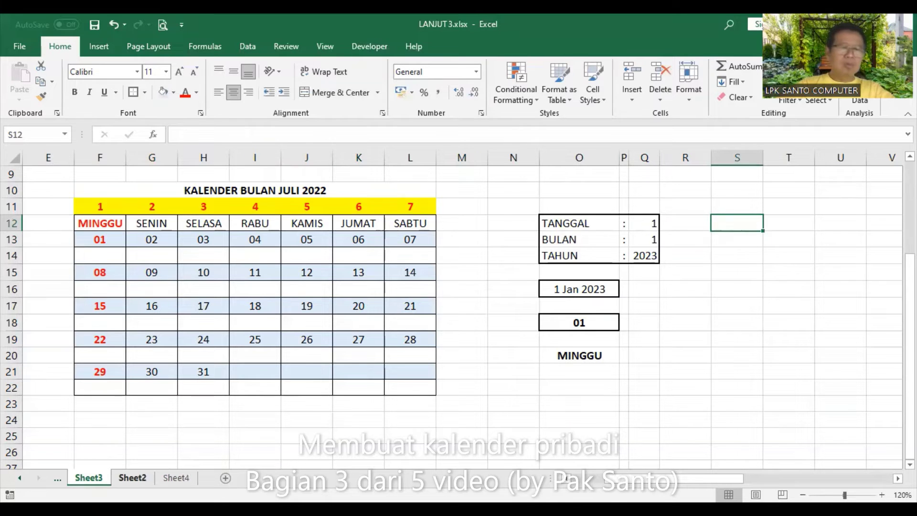
Step: On Sheet2, enter 1 in C21 and 2 in C22 to begin a month number list
left_click(138, 473)
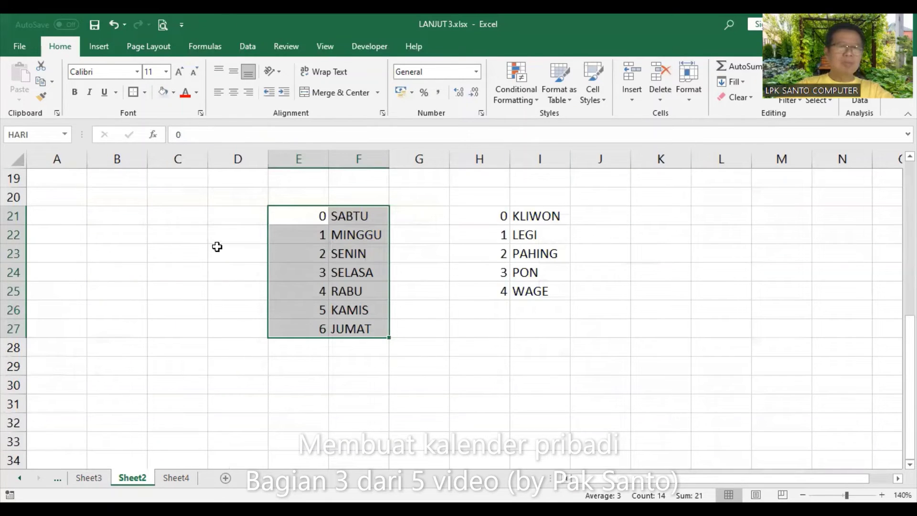
left_click(185, 219)
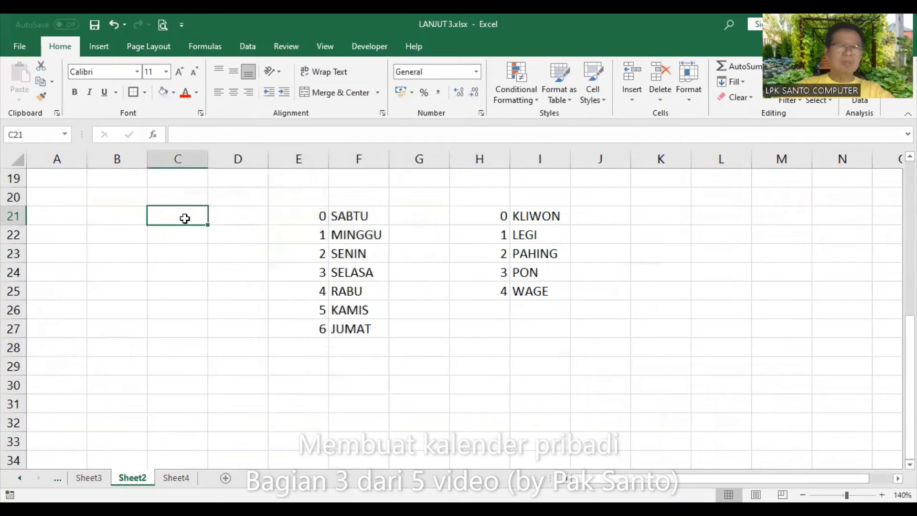
type("1")
key("Return")
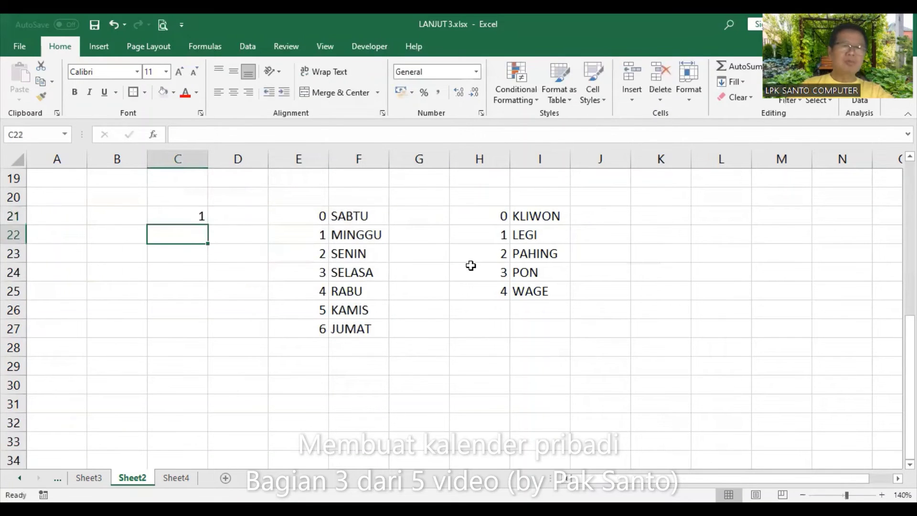
type("2")
key("Return")
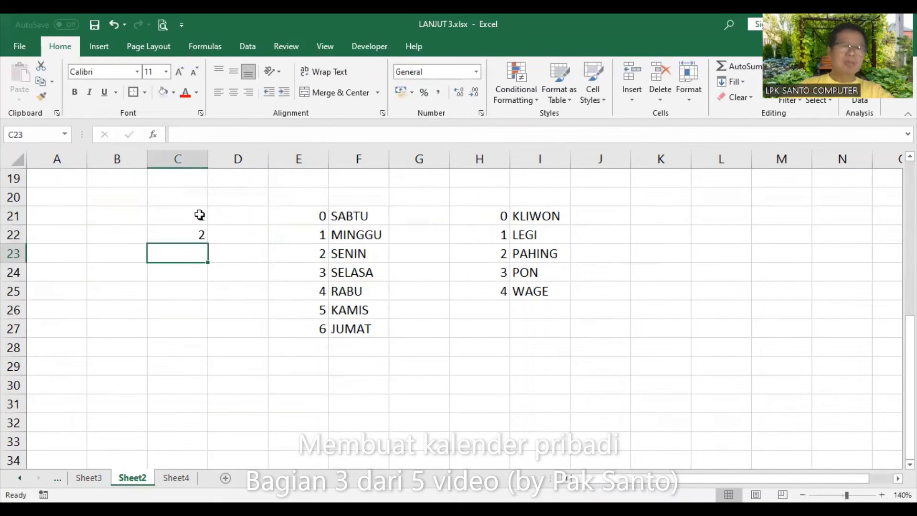
Step: Extend the C21:C22 number series down to 12 in C32 and move the list to A21:A32
left_click(200, 215)
left_click(196, 234, "shift")
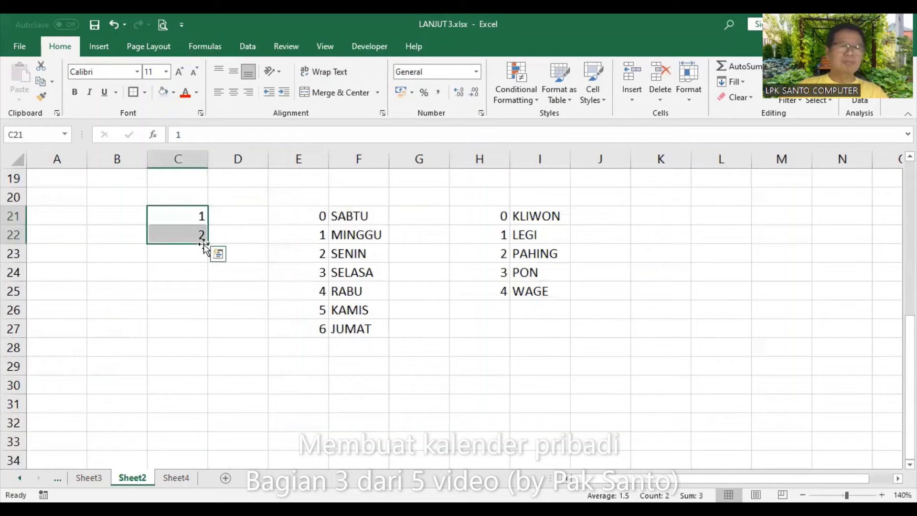
left_click_drag(207, 244, 207, 254)
left_click_drag(209, 378, 208, 378)
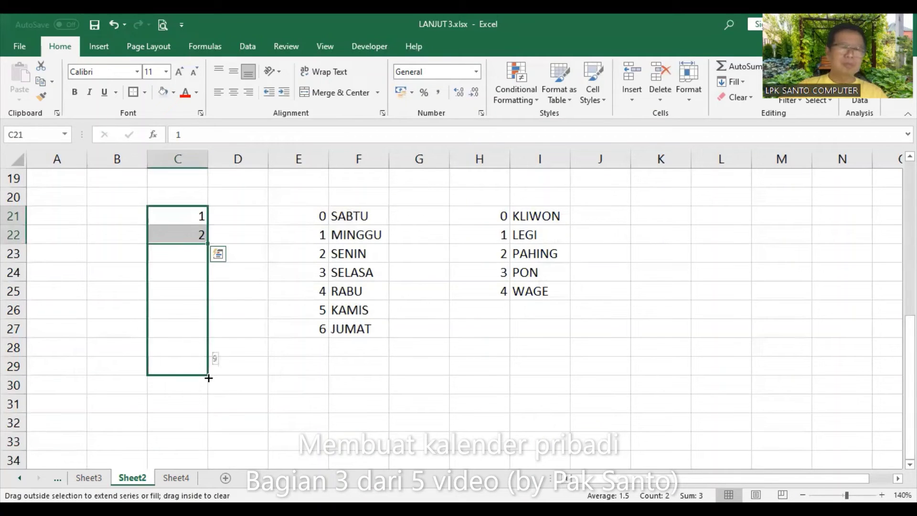
left_click_drag(289, 387, 284, 386)
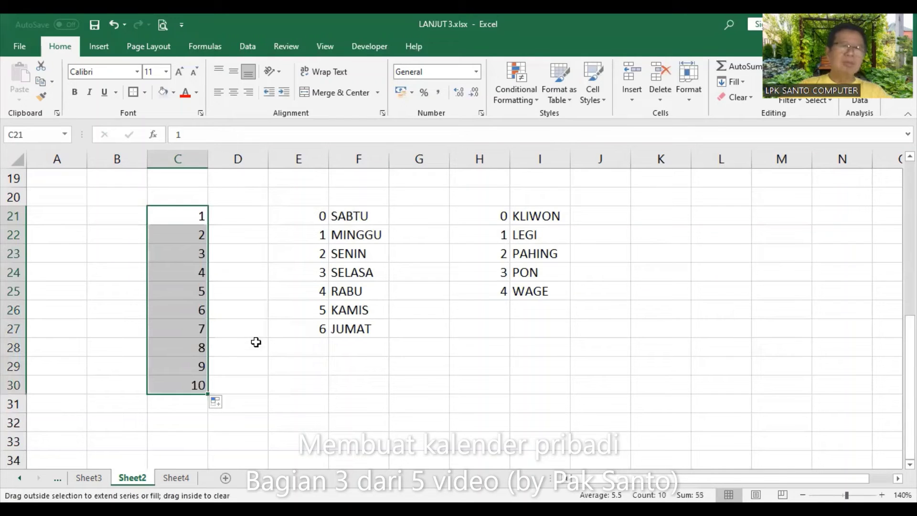
left_click_drag(209, 394, 209, 422)
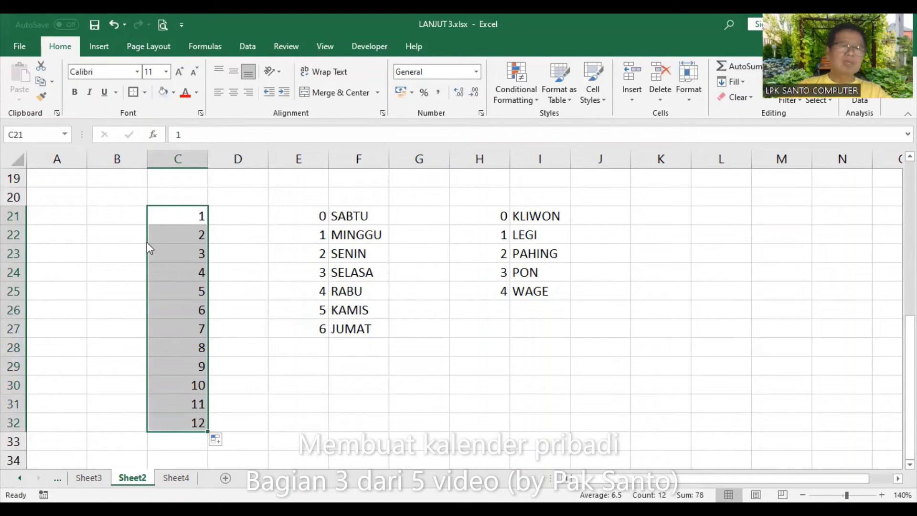
left_click_drag(68, 237, 69, 237)
Step: Enter JAN in B21 and fill the abbreviated month names down to B32 beside the month numbers
left_click(117, 215)
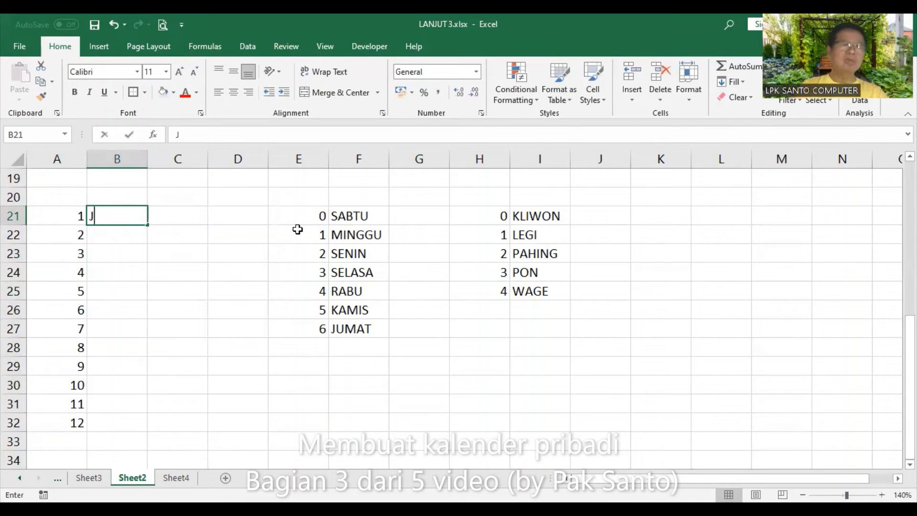
type("JAN")
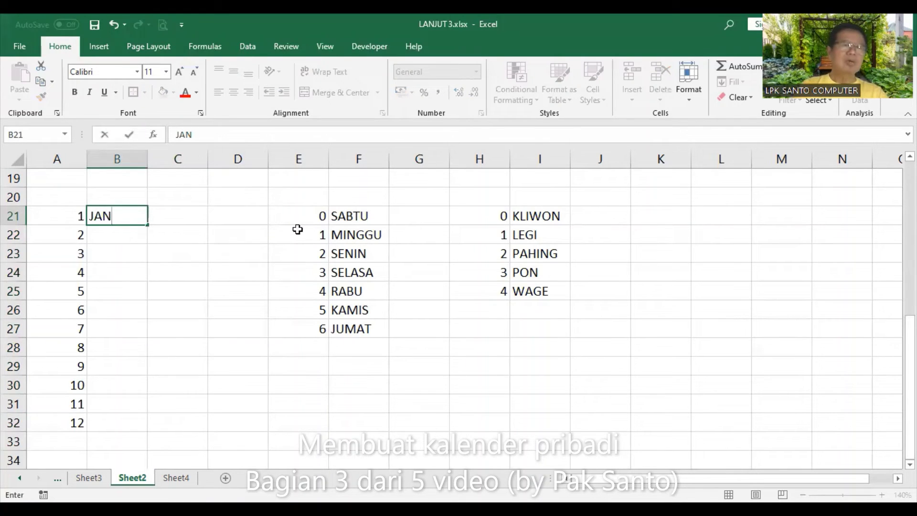
key("Return")
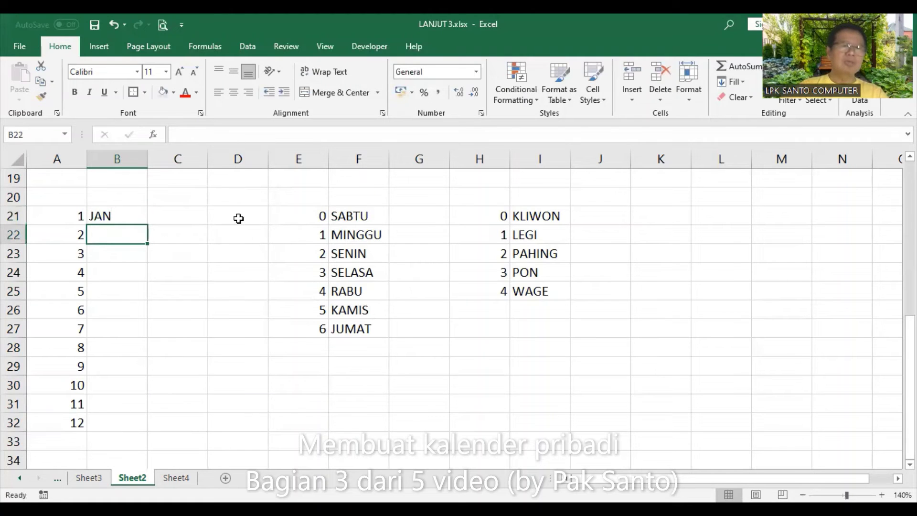
left_click(134, 219)
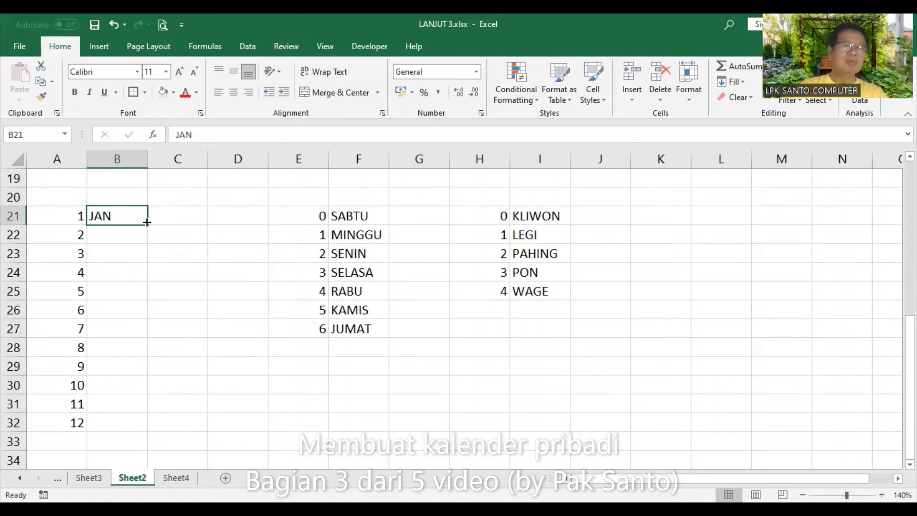
double_click(147, 223)
left_click(115, 352)
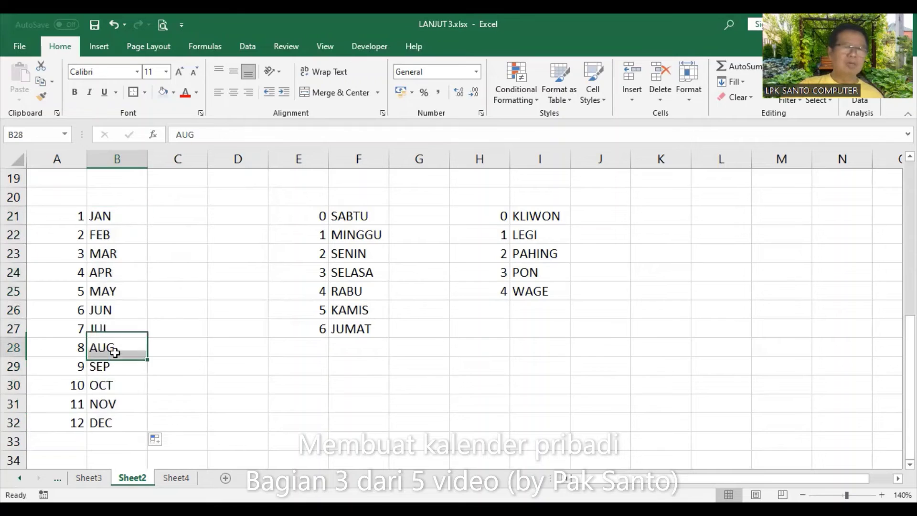
left_click(125, 232)
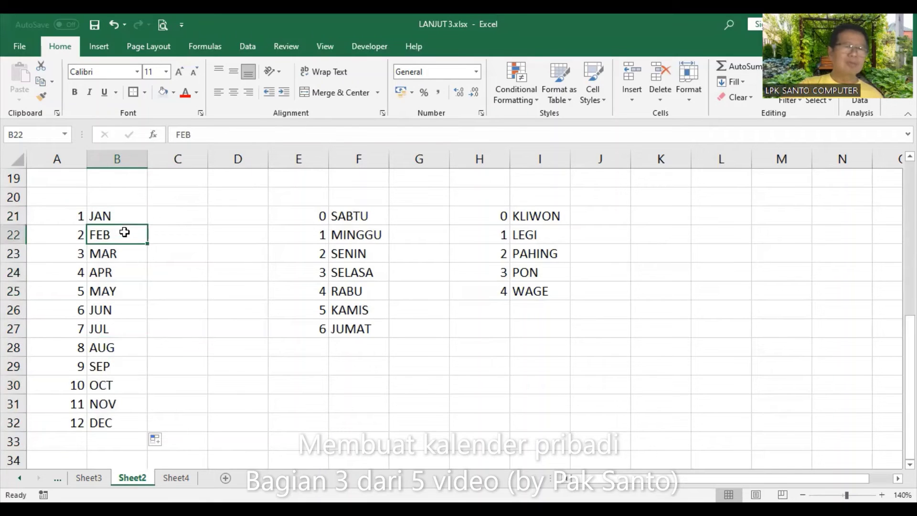
Step: Change the month abbreviations to Indonesian, with MEI in B25 and AG in B28
left_click(119, 294)
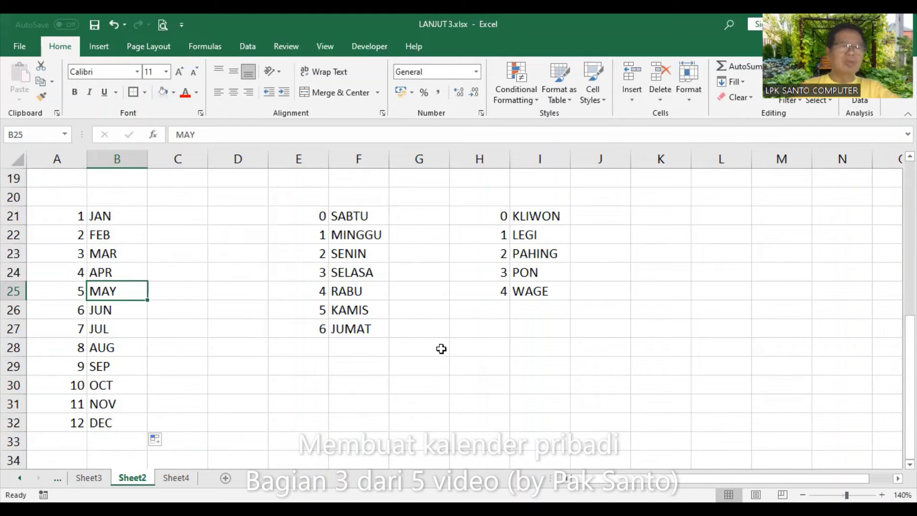
type("ME")
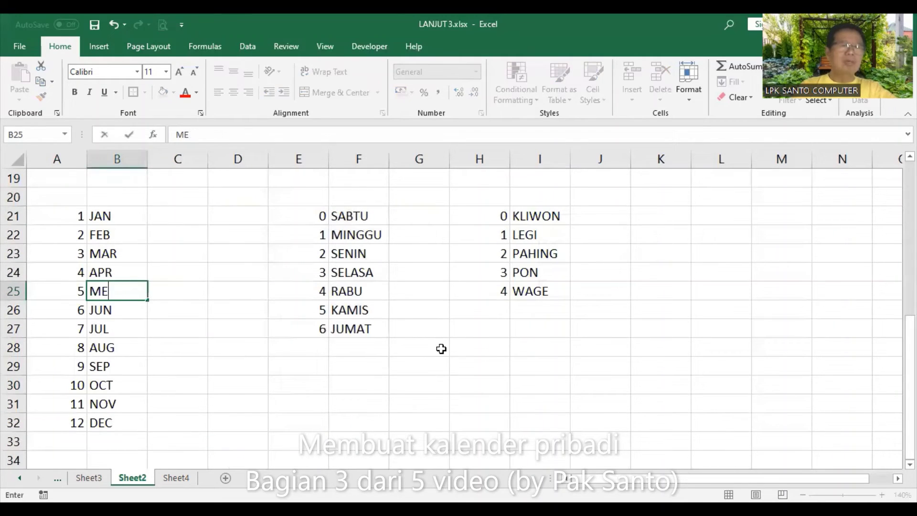
key("Return")
key("Return")
key("Return")
type("A")
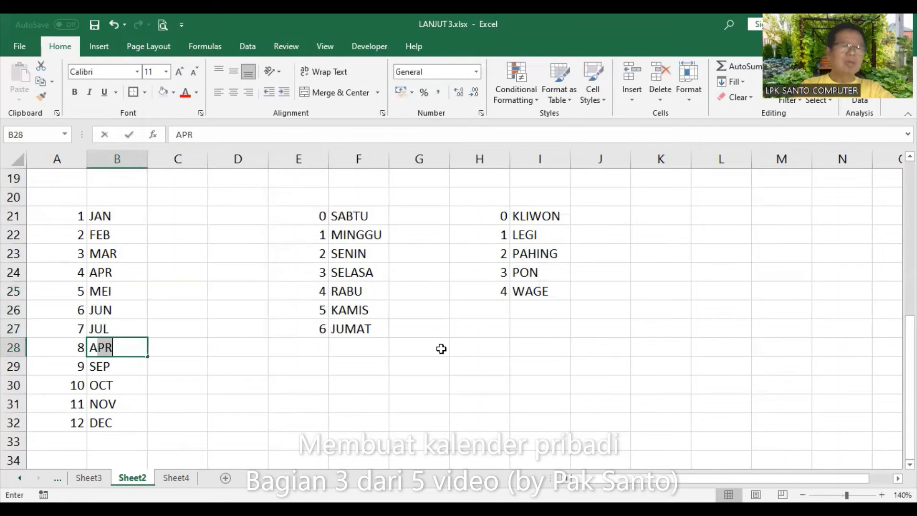
type("U")
type("G")
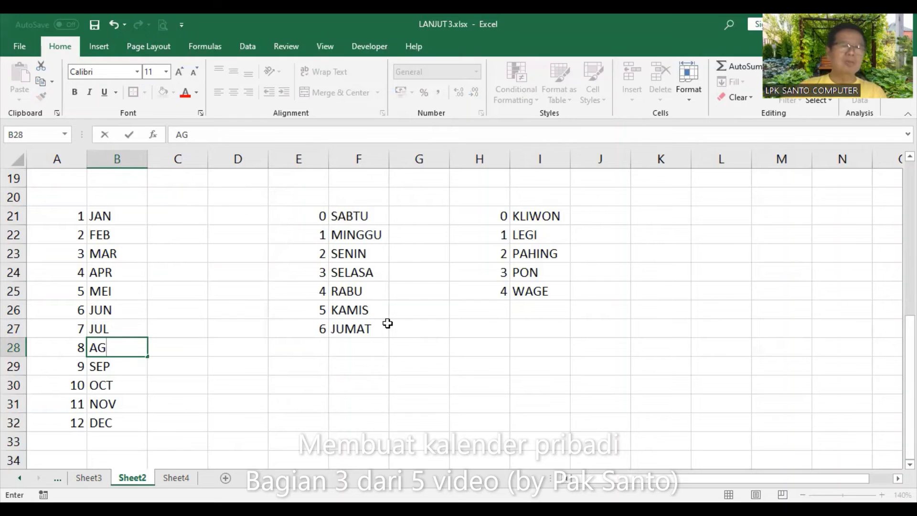
Step: Enter Januari in B21 and try to fill the full Indonesian month names down to B32
left_click(117, 209)
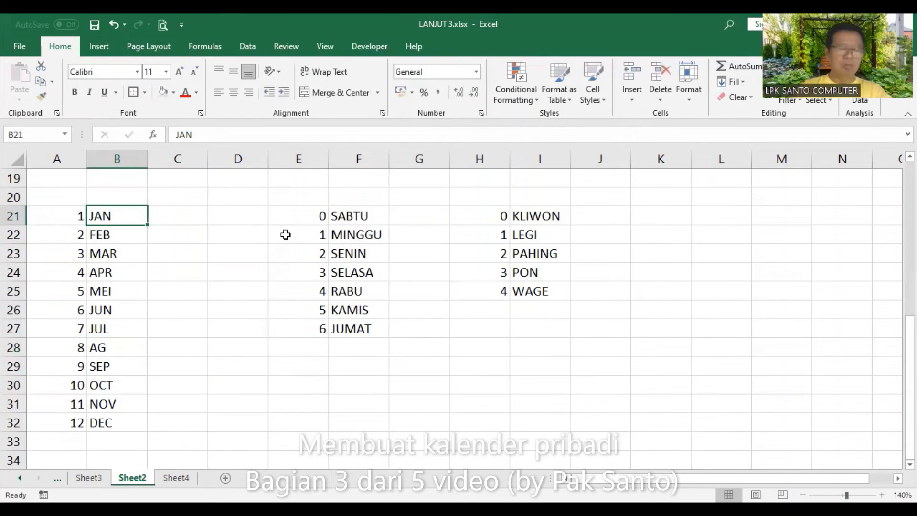
type("Januari")
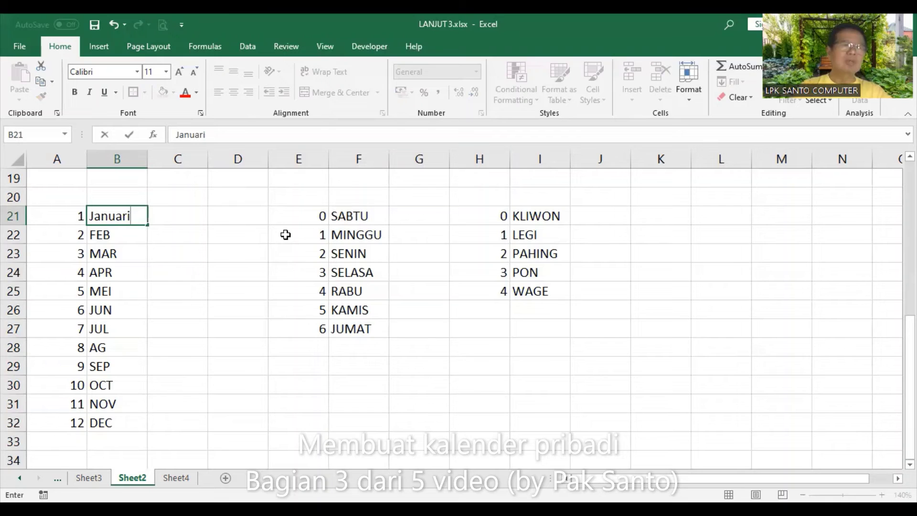
key("Return")
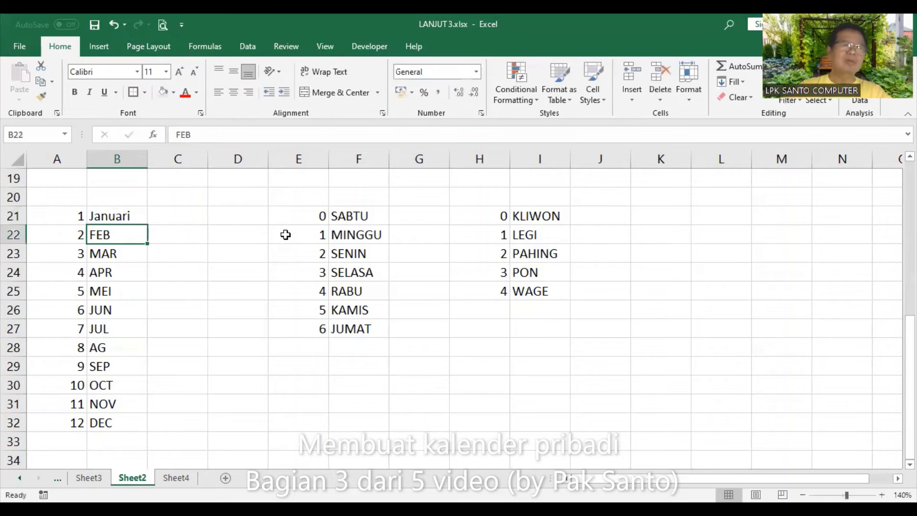
left_click(116, 216)
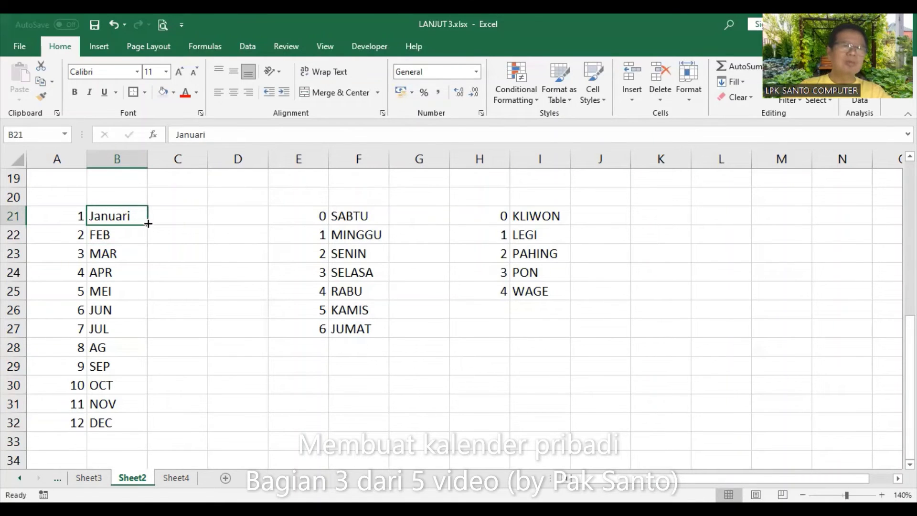
double_click(148, 224)
Step: Correct B21 to January and fill the full English month names down to B32
left_click(139, 215)
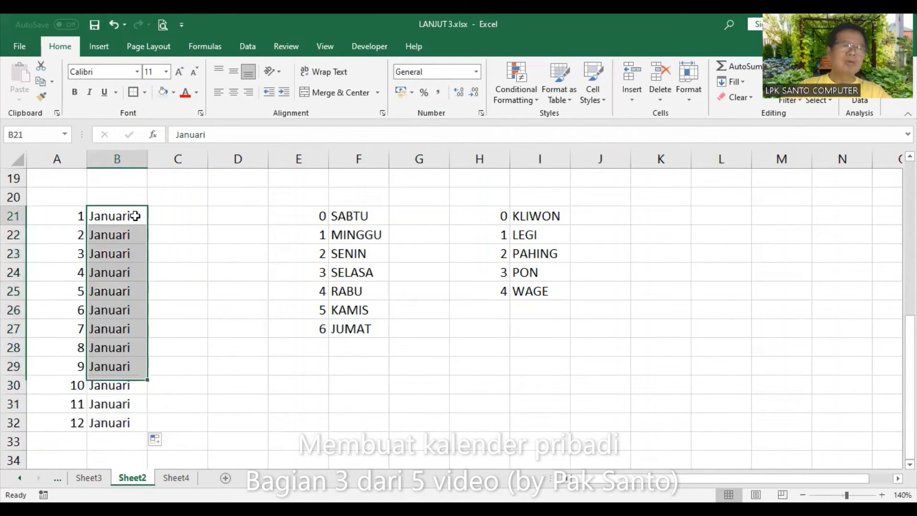
left_click(230, 137)
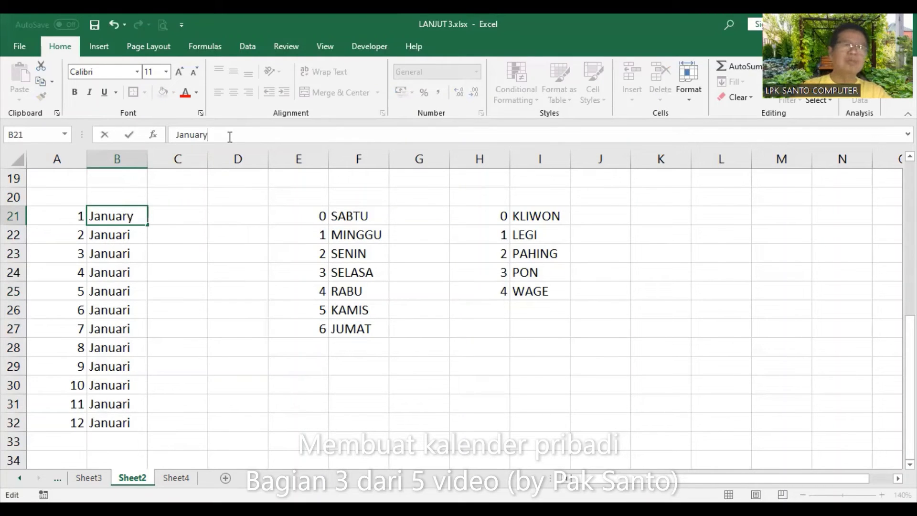
key("Return")
left_click(123, 216)
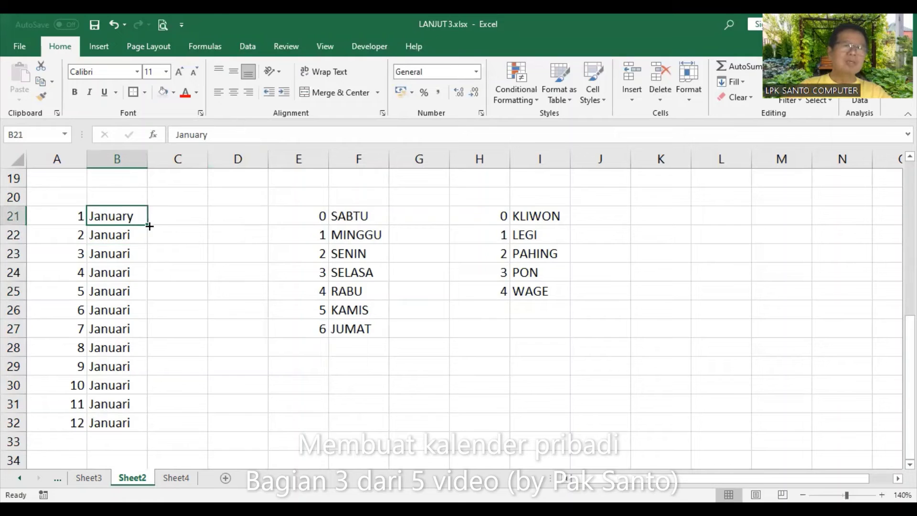
double_click(148, 225)
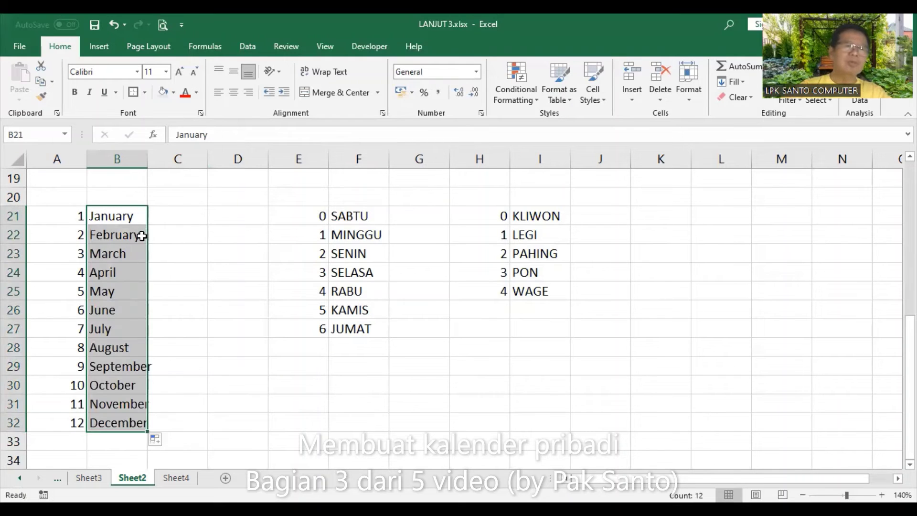
Step: Change the first two month names to Indonesian: Januari in B21 and Februari in B22
left_click(137, 234)
left_click(139, 218)
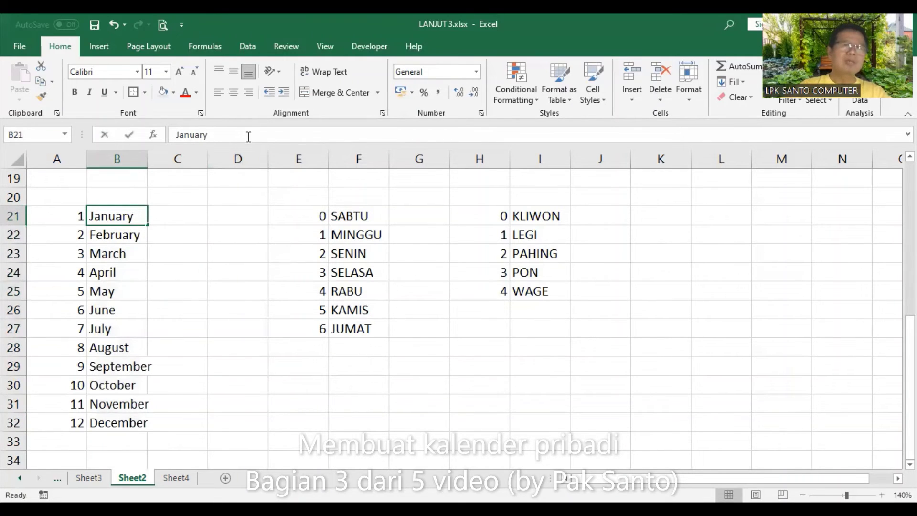
left_click(250, 133)
key("Return")
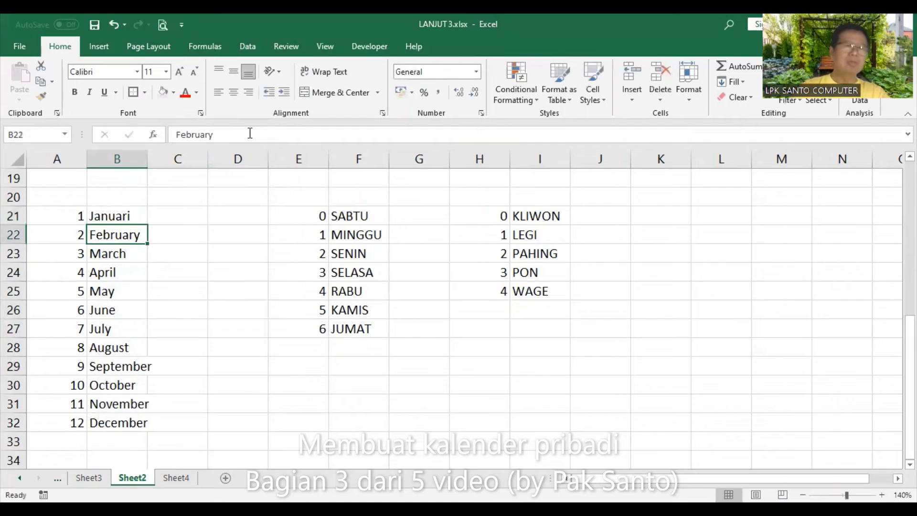
key("F2")
key("BackSpace")
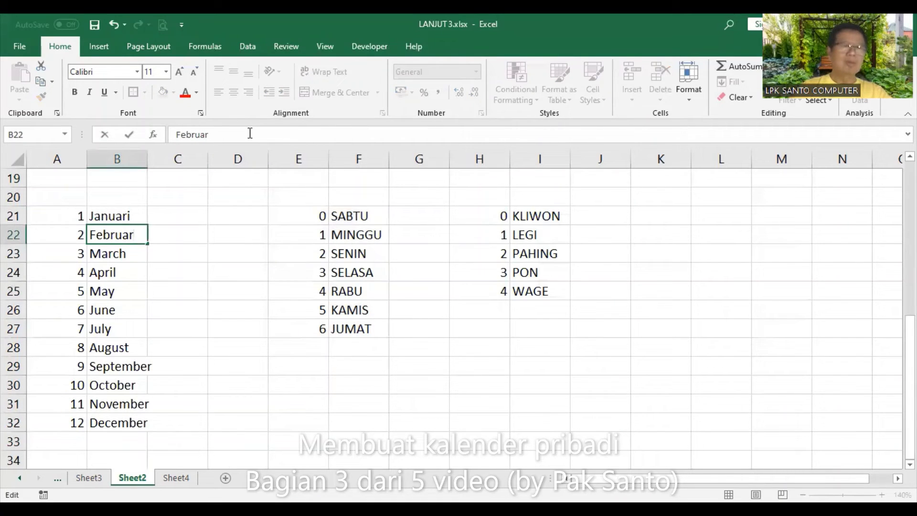
type("i")
key("Return")
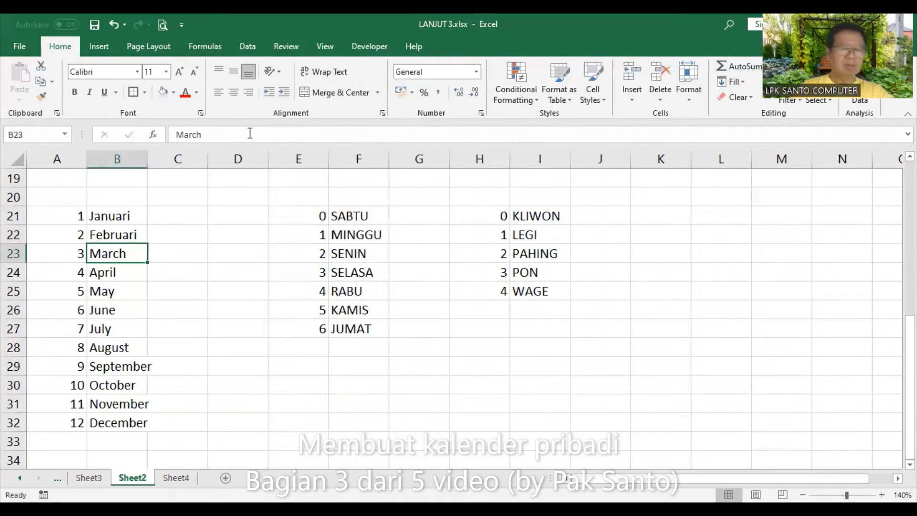
Step: Change the March name in B23 to Maret and the May name in B25 to Mei
key("F2")
key("BackSpace")
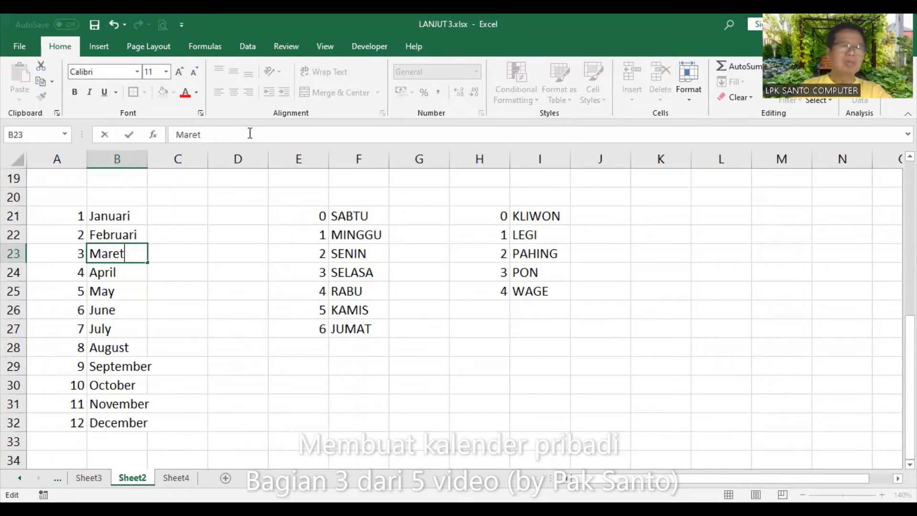
type("et")
key("Return")
key("Return")
key("F2")
key("BackSpace")
key("BackSpace")
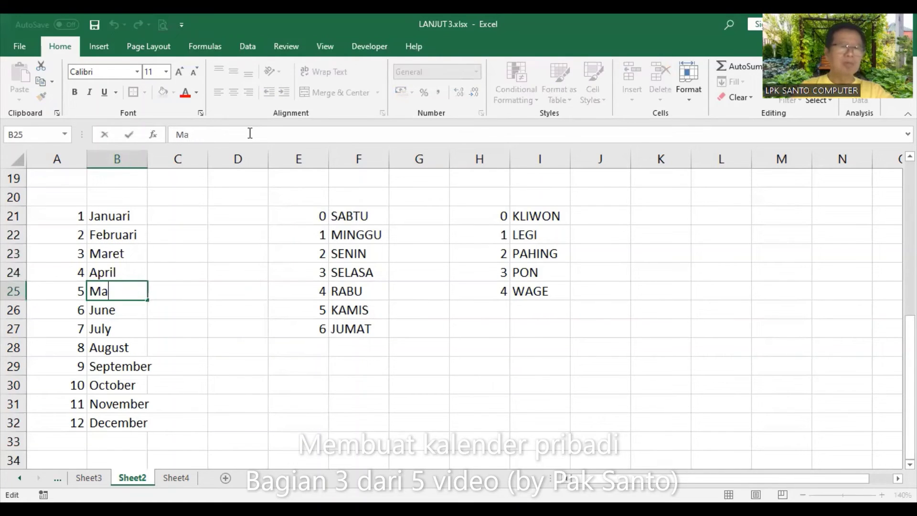
type("ei")
key("Return")
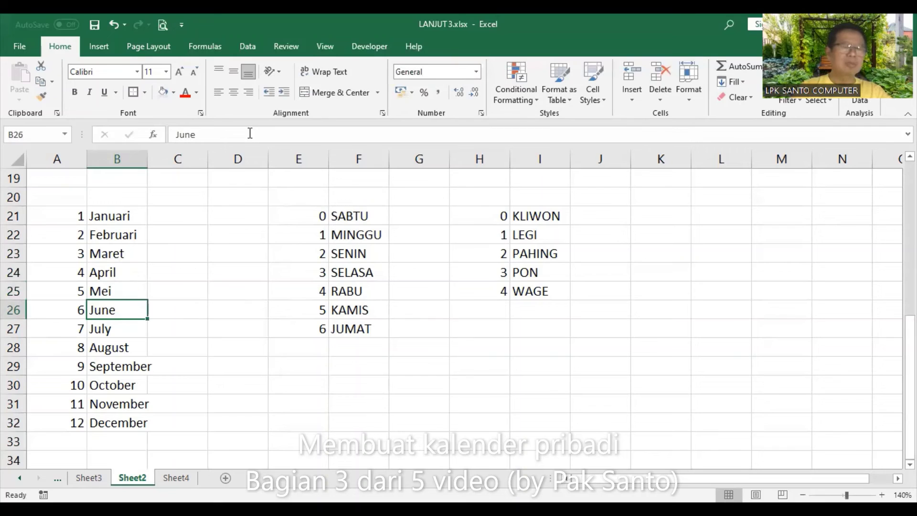
Step: Change the June name in B26 to Juni and the July name in B27 to Juli
key("F2")
key("BackSpace")
key("Return")
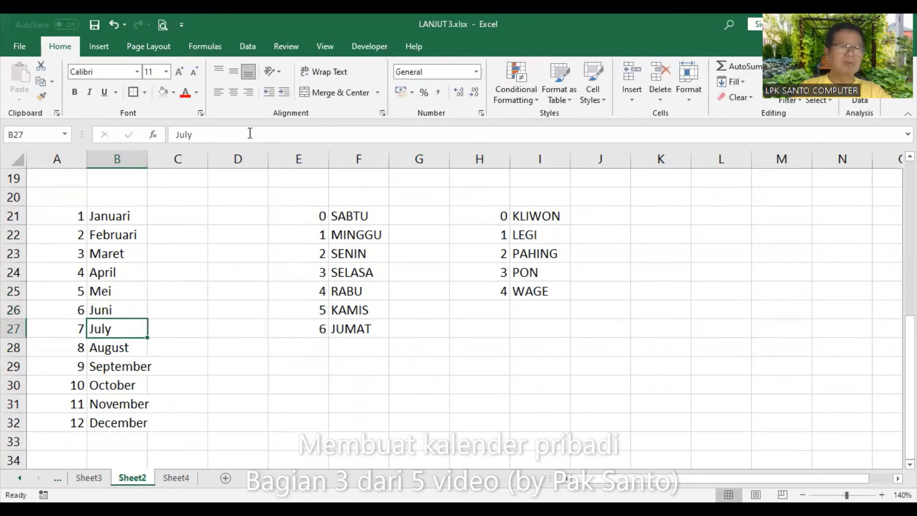
key("F2")
key("BackSpace")
key("Return")
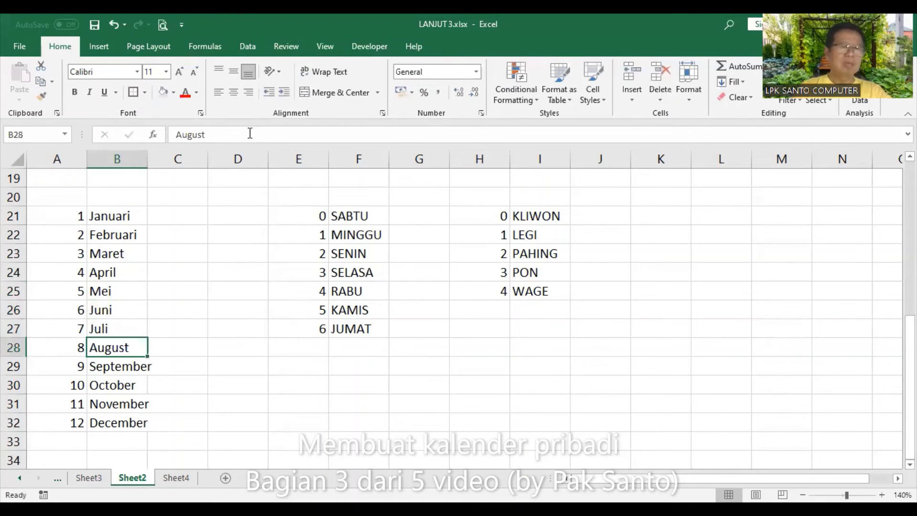
Step: Enter Agustus in B28 and correct the tenth month's name in B30 to Oktober
type("Agustus")
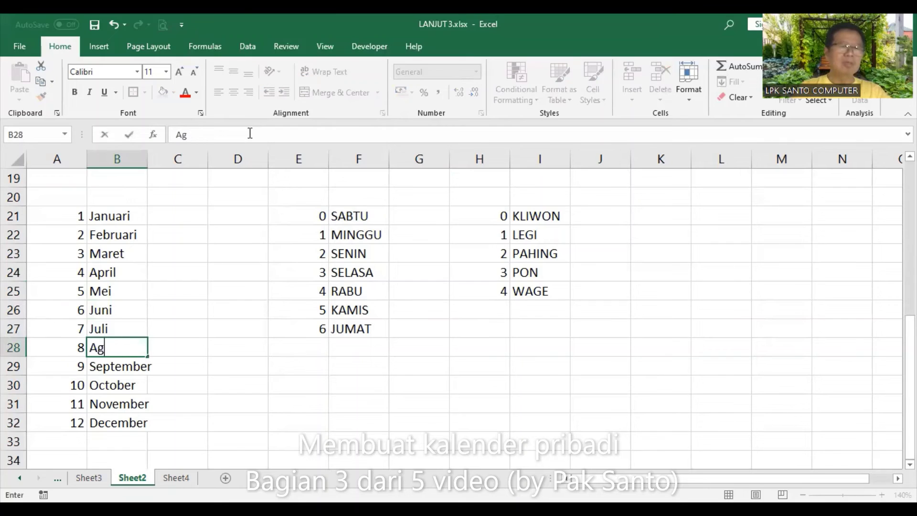
key("Return")
key("Return")
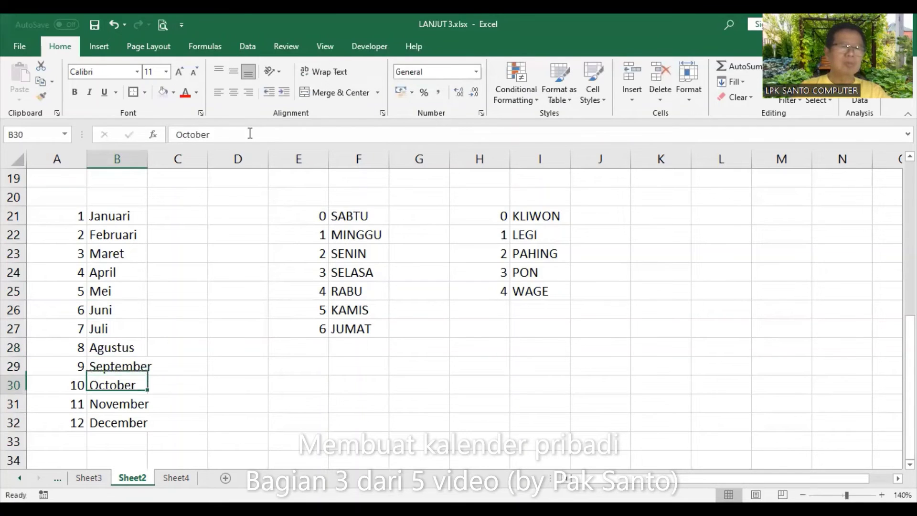
left_click(187, 132)
key("BackSpace")
type("k")
key("Return")
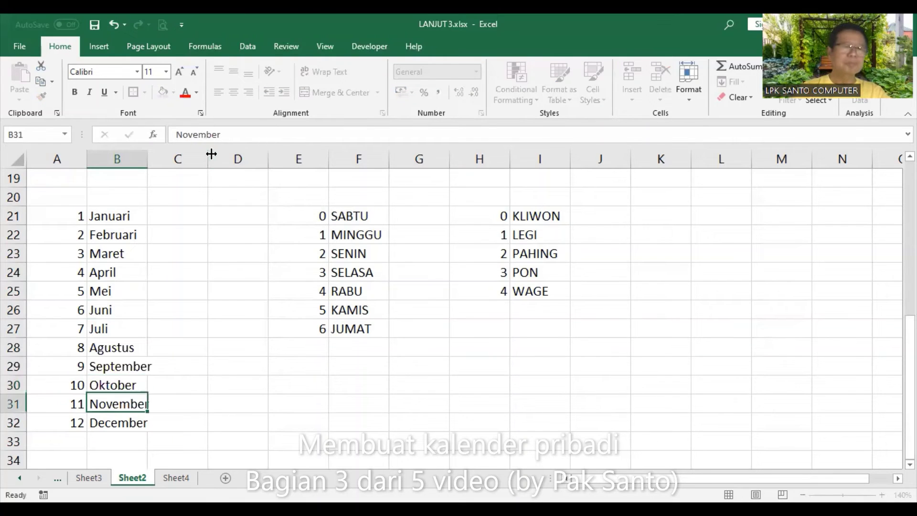
Step: Correct the twelfth month's name in B32 to Desember
key("Down")
key("Right")
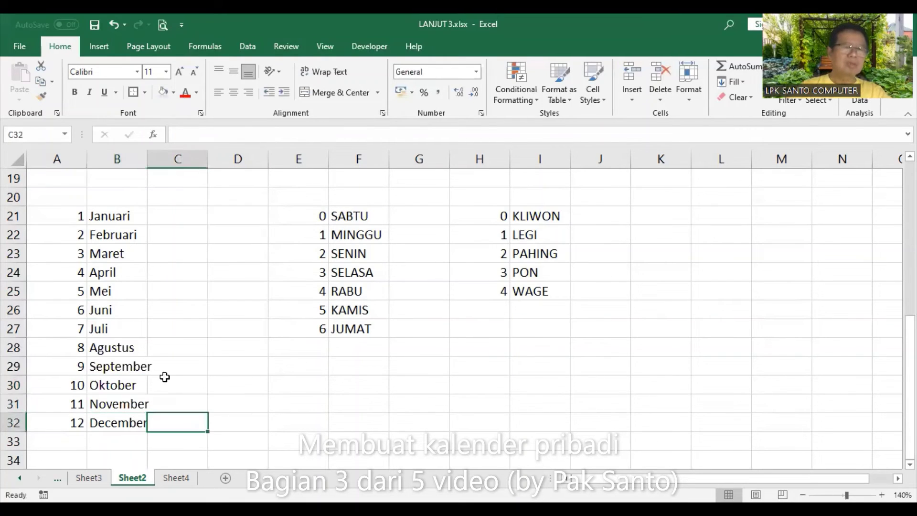
key("Left")
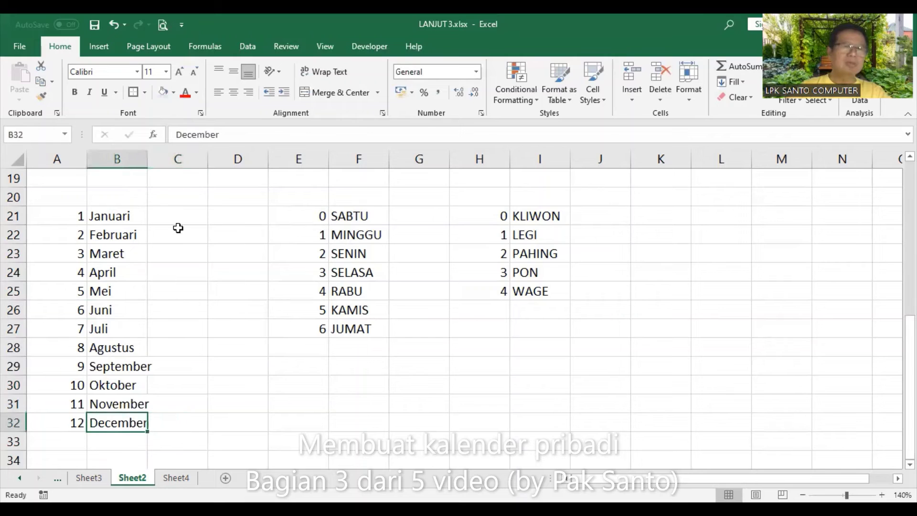
left_click(191, 135)
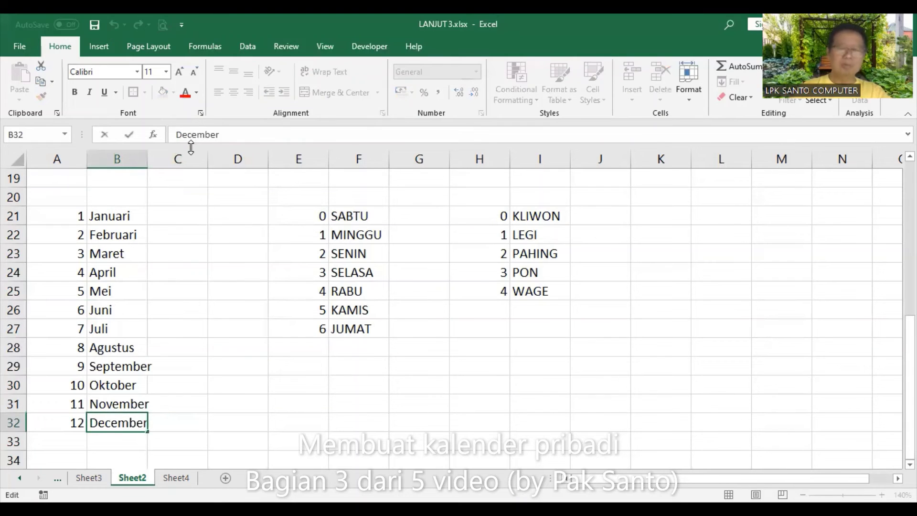
key("BackSpace")
type("s")
key("Return")
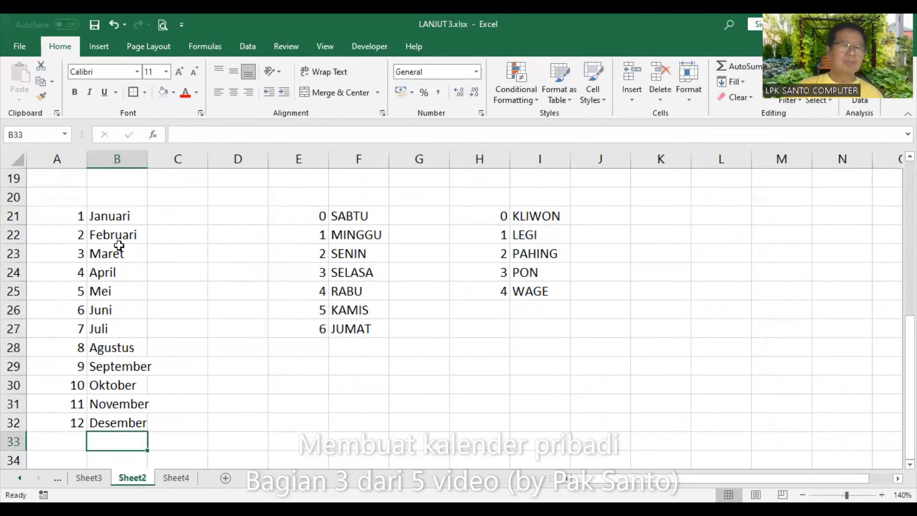
Step: Name the month number and month name range A21:B32 on Sheet2 as bulan
left_click(75, 221)
left_click_drag(75, 221, 143, 422)
left_click(42, 133)
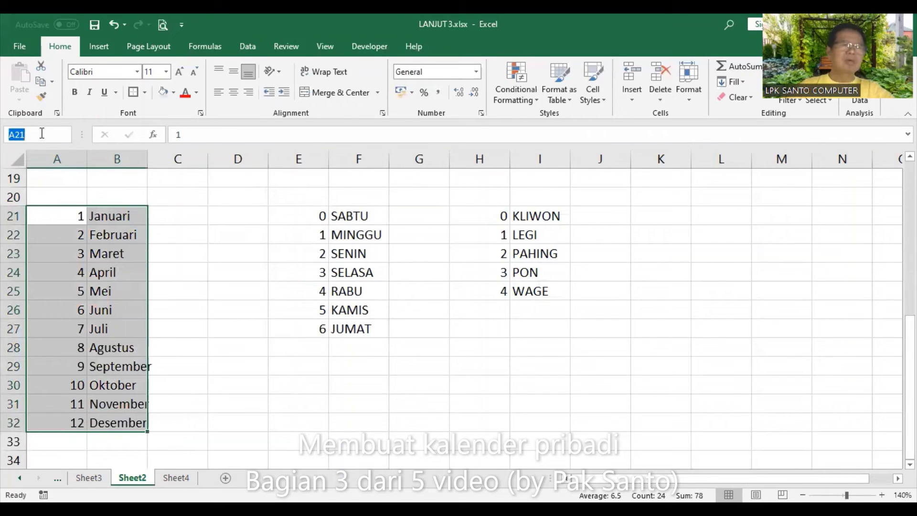
type("bulan")
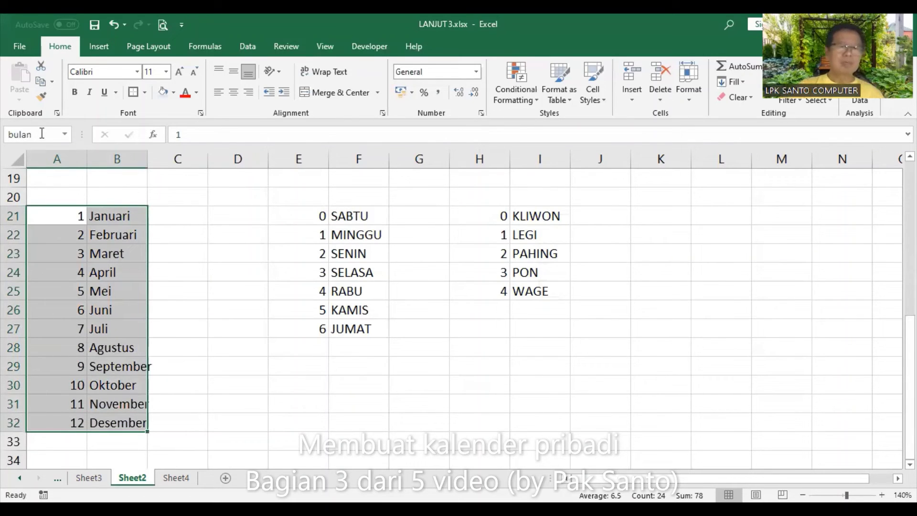
key("Return")
Step: Start a VLOOKUP in O22 of Sheet3 with the month number in Q13 as the lookup value
key("ctrl+Page_Up")
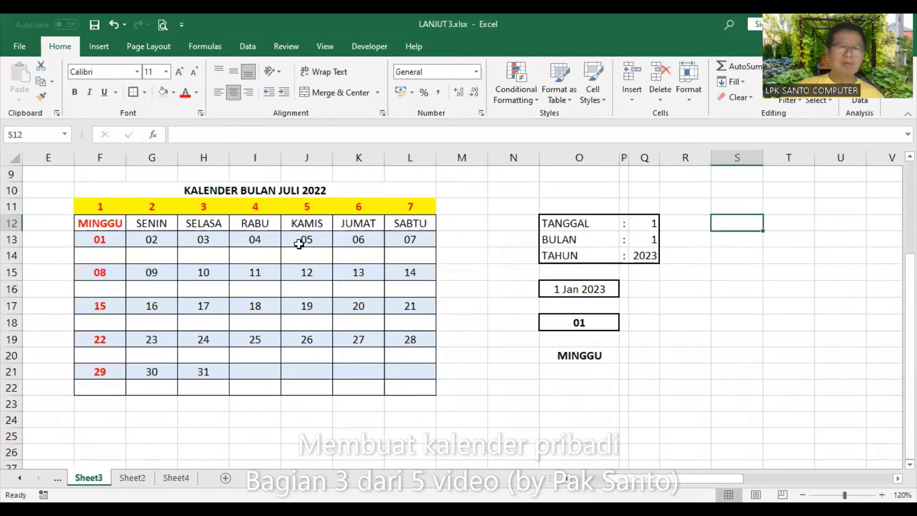
left_click(263, 191)
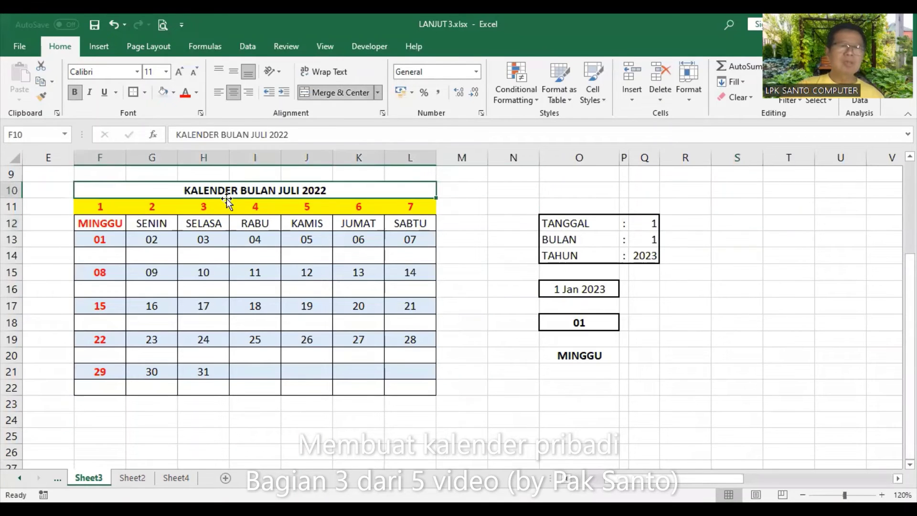
left_click(595, 385)
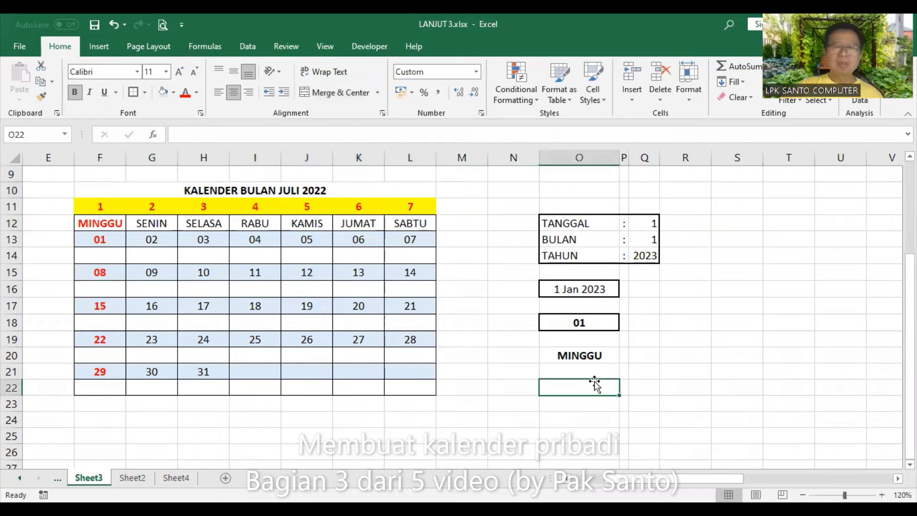
left_click(153, 136)
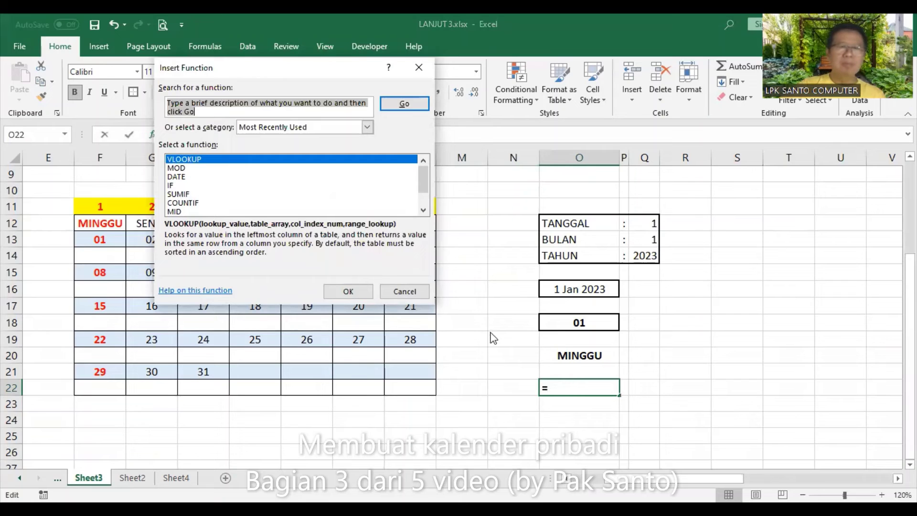
left_click(344, 291)
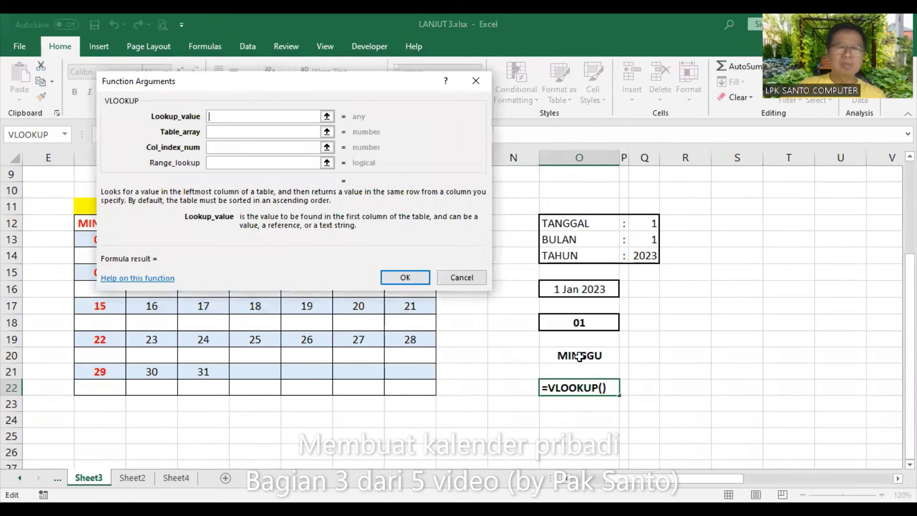
left_click(580, 323)
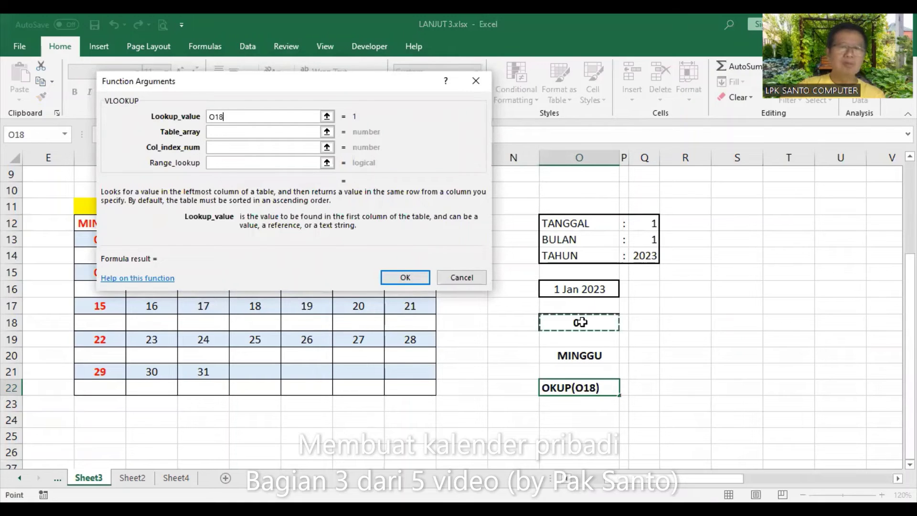
left_click(650, 242)
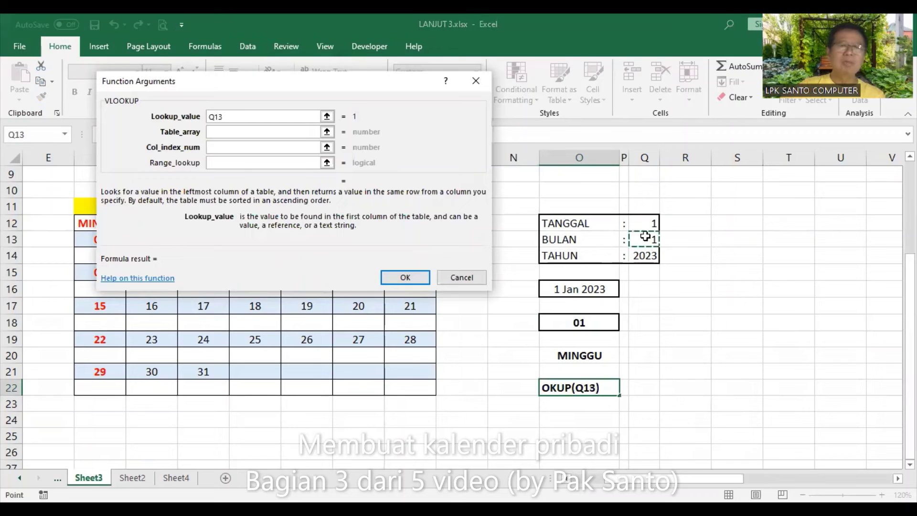
Step: Complete the VLOOKUP in O22 with table array bulan, column index 2 and range lookup 0
left_click(268, 128)
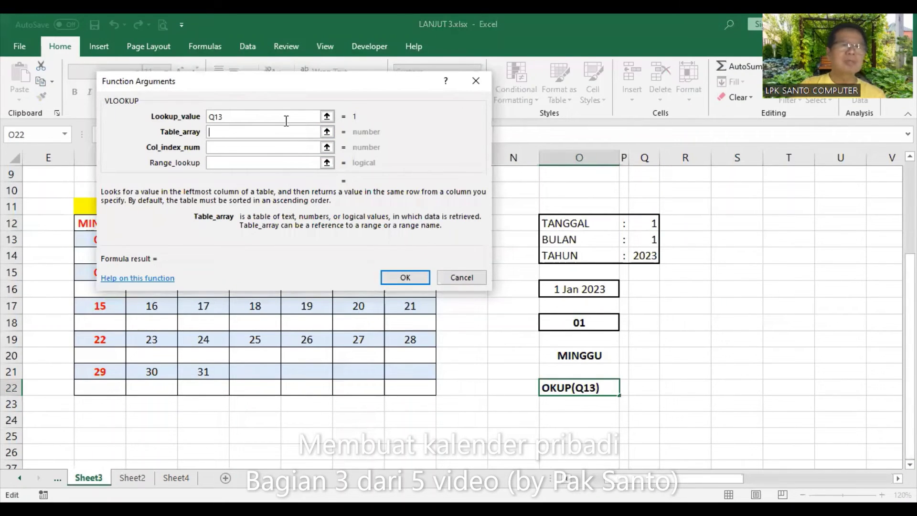
type("bulan")
key("Tab")
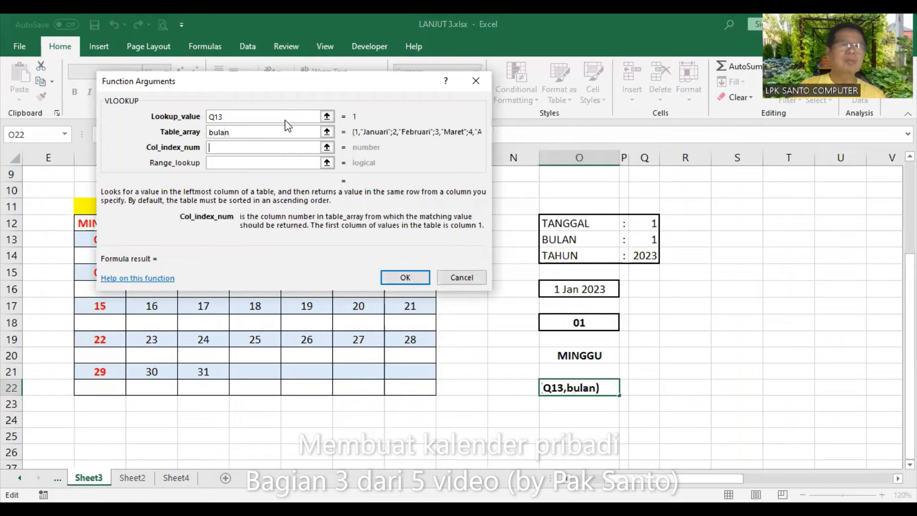
type("2")
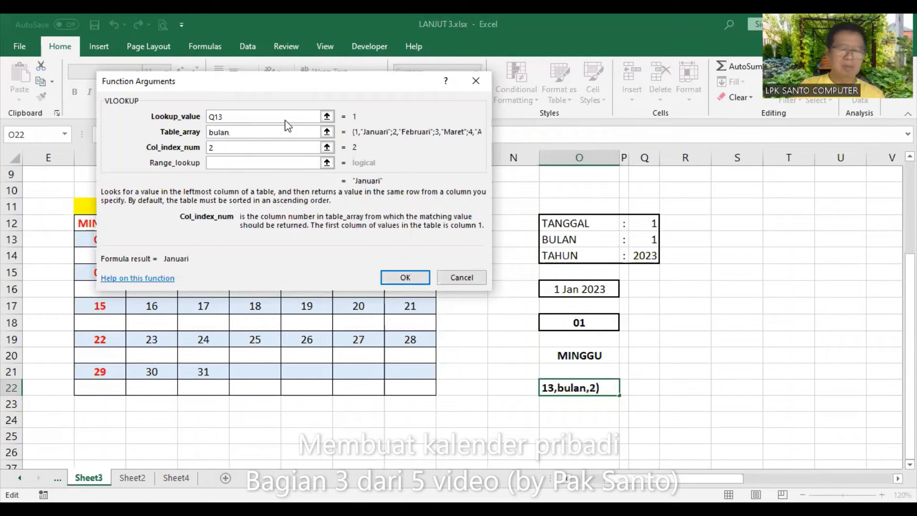
key("Tab")
type("0")
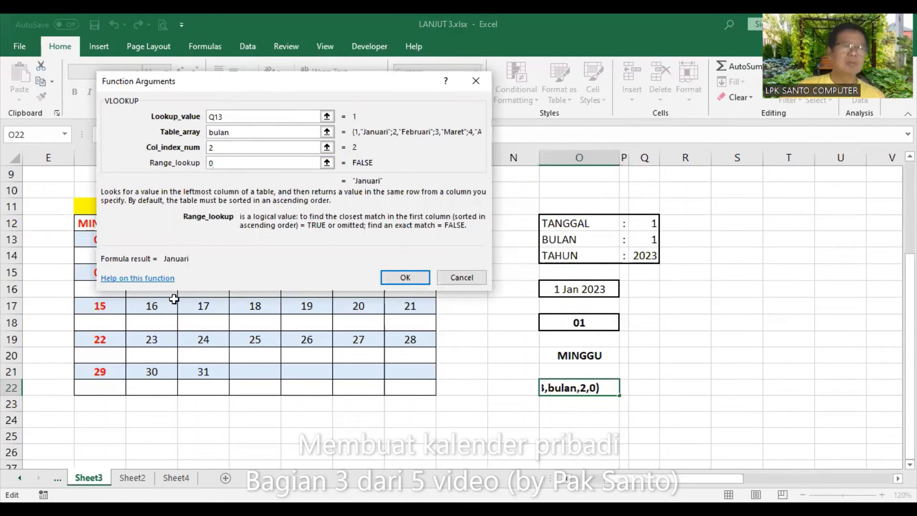
left_click(407, 278)
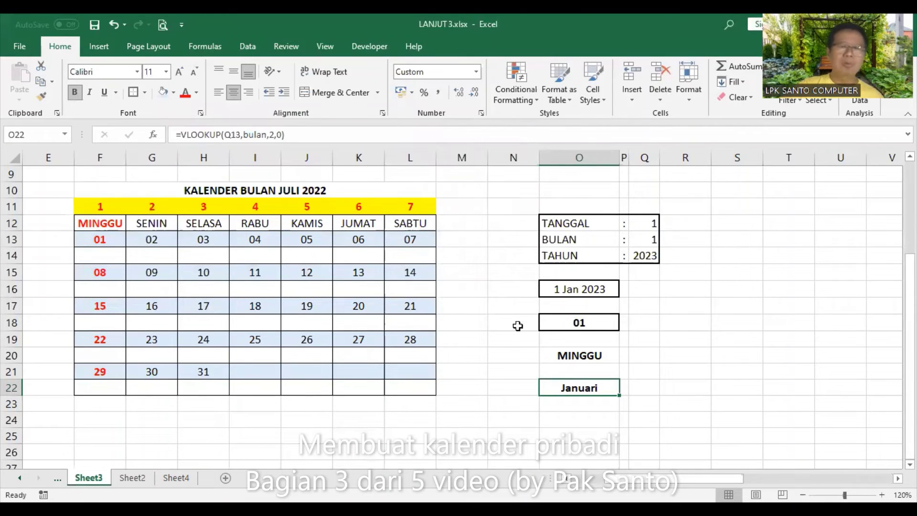
left_click(258, 190)
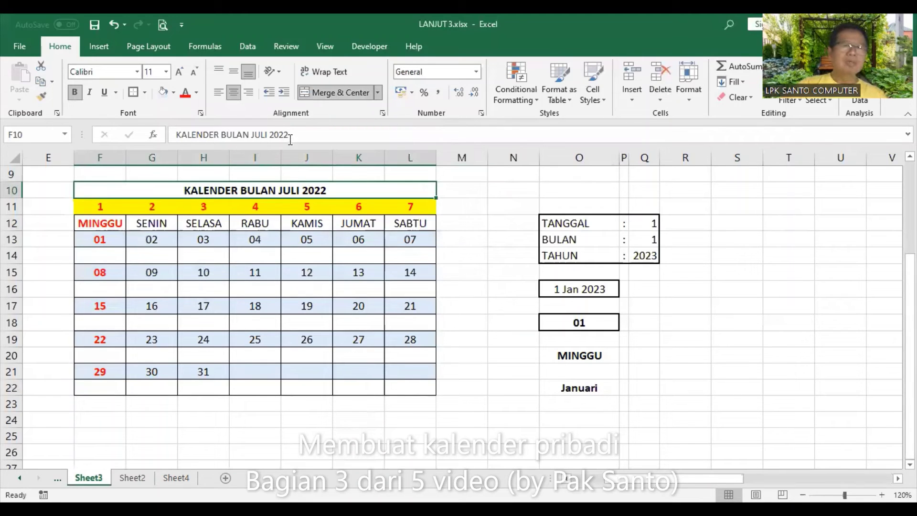
left_click(351, 92)
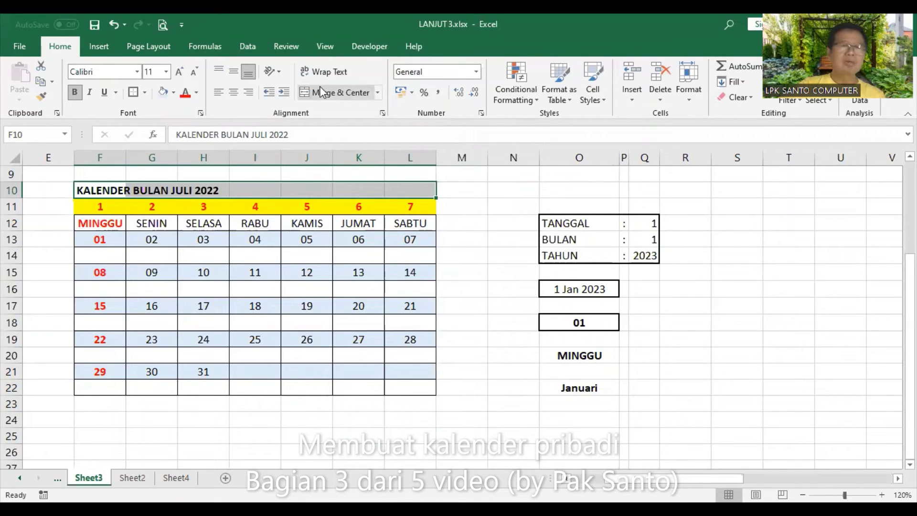
left_click(333, 93)
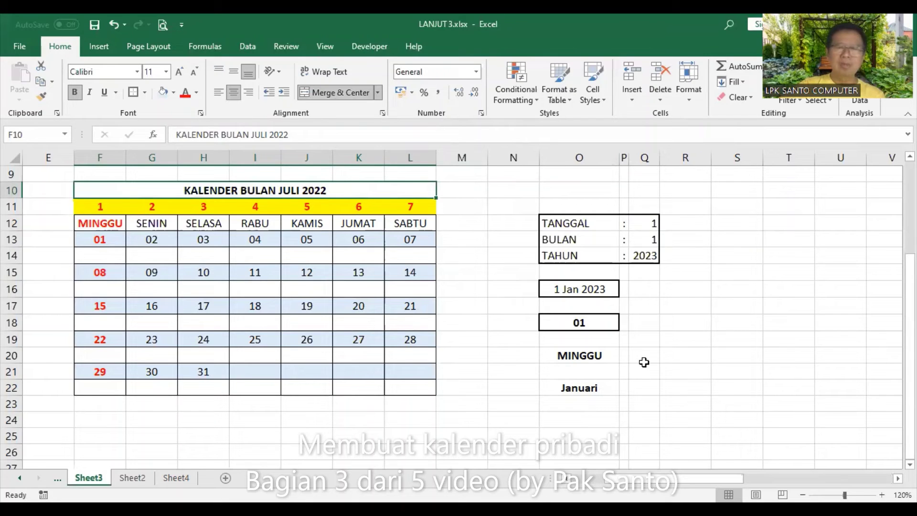
Step: Copy the bordered format of O18 to the weekday cell O20 and the month name cell O22
left_click(566, 357)
left_click(584, 323)
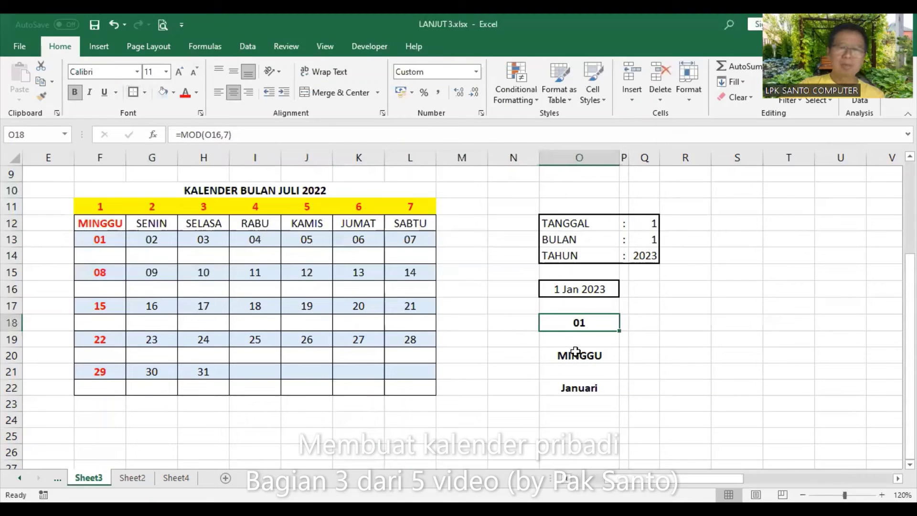
left_click(43, 102)
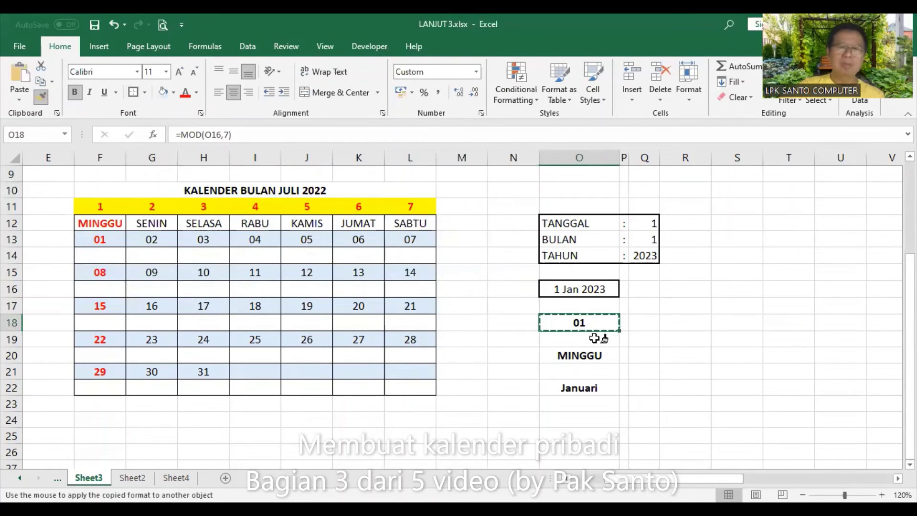
left_click(592, 356)
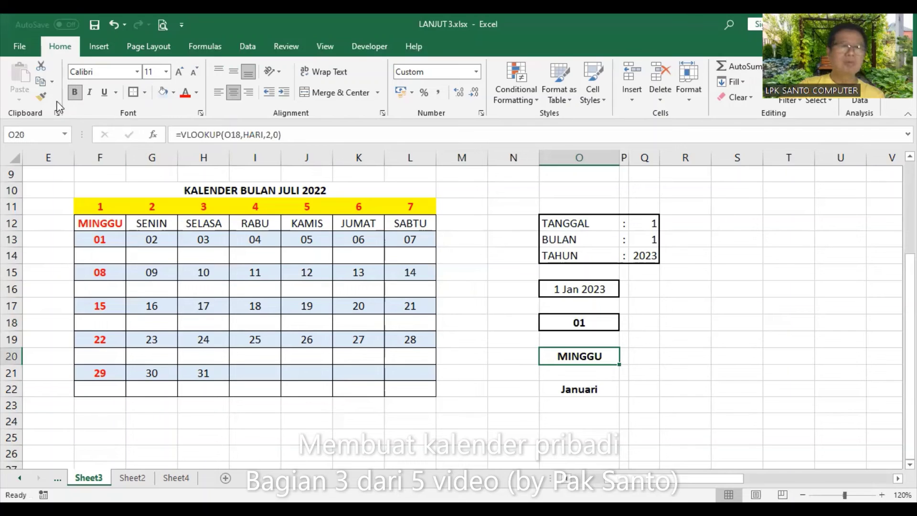
left_click(42, 97)
left_click(583, 388)
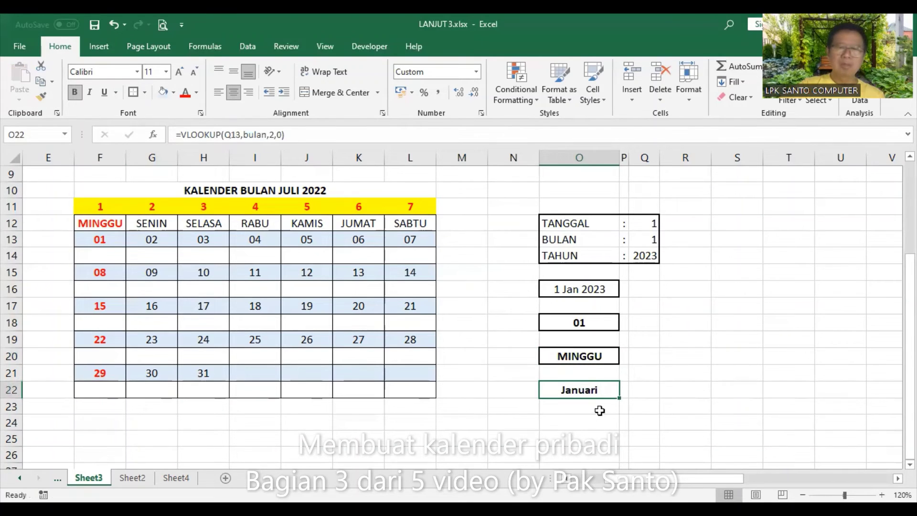
left_click(596, 416)
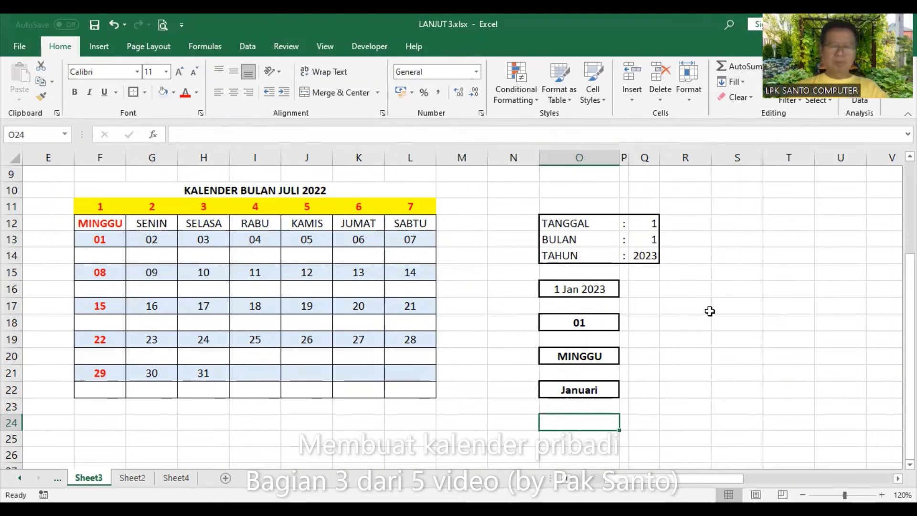
type("=")
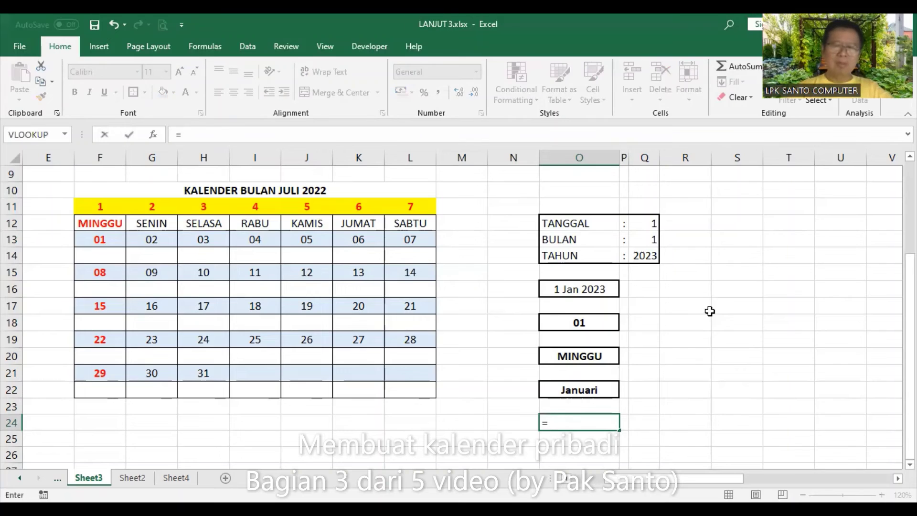
left_click(603, 390)
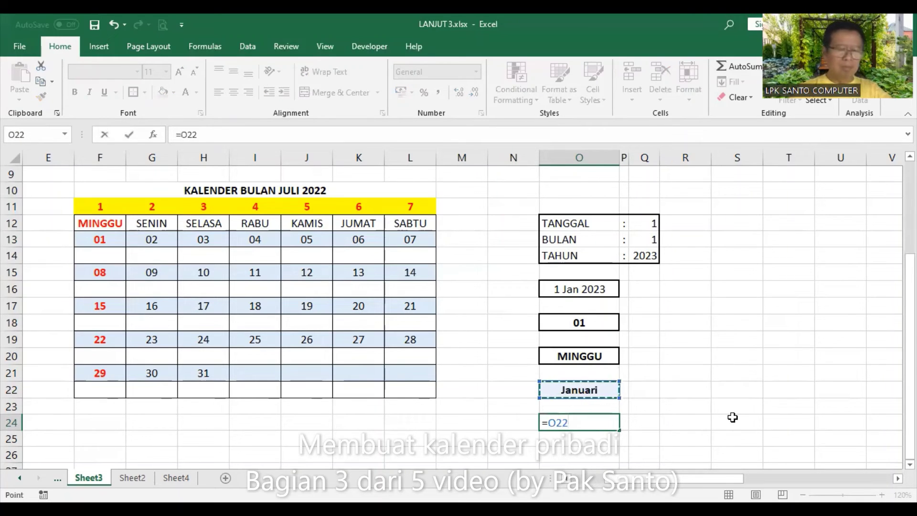
type("&")
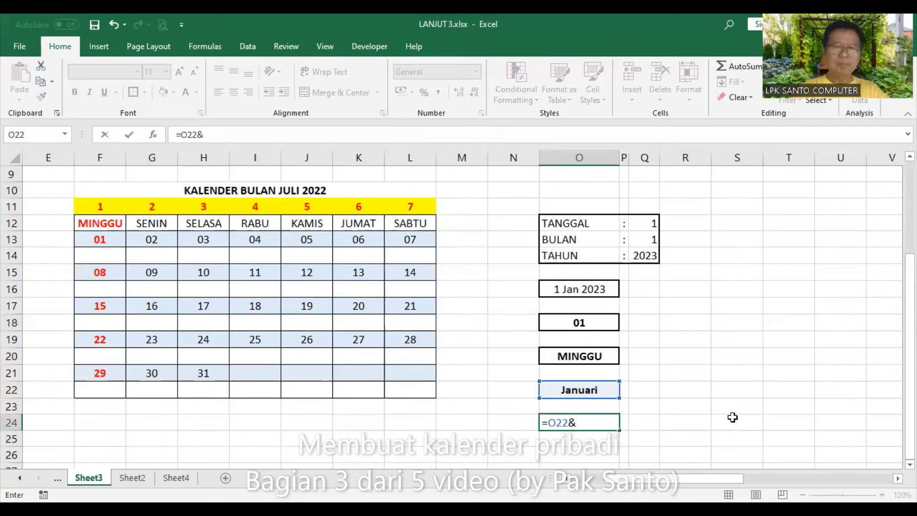
key("Escape")
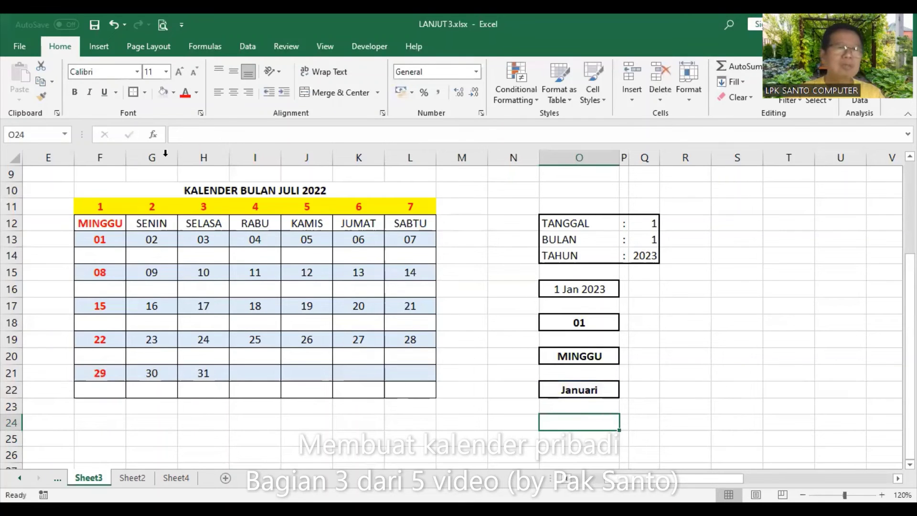
Step: Enter the formula =Q14 in cell S14 to reference the year
left_click(648, 257)
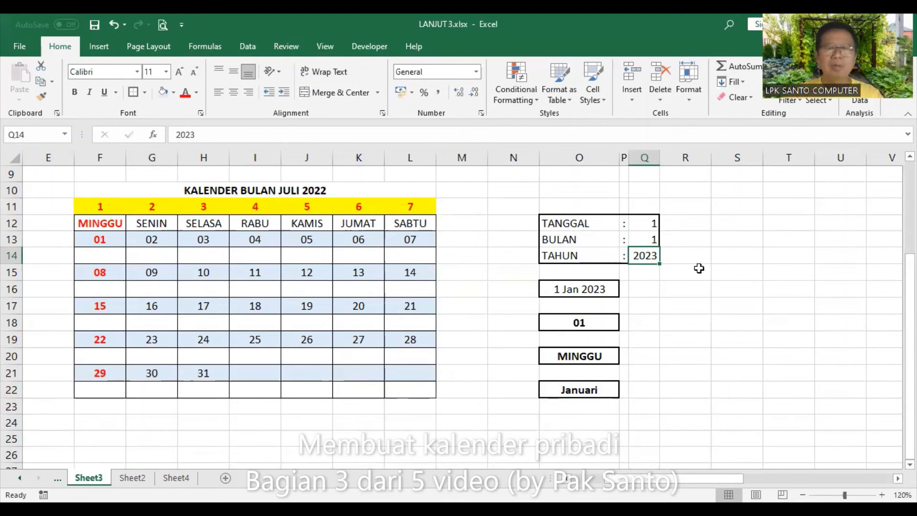
left_click(725, 257)
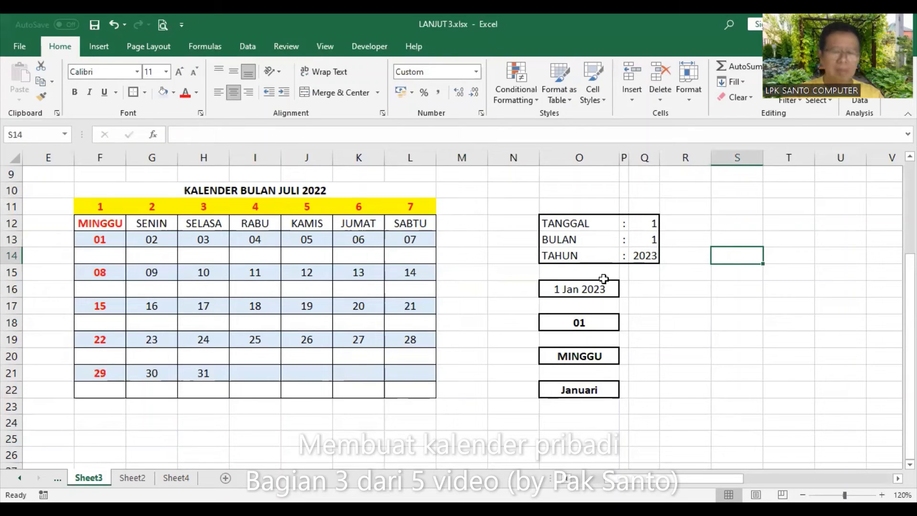
type("=")
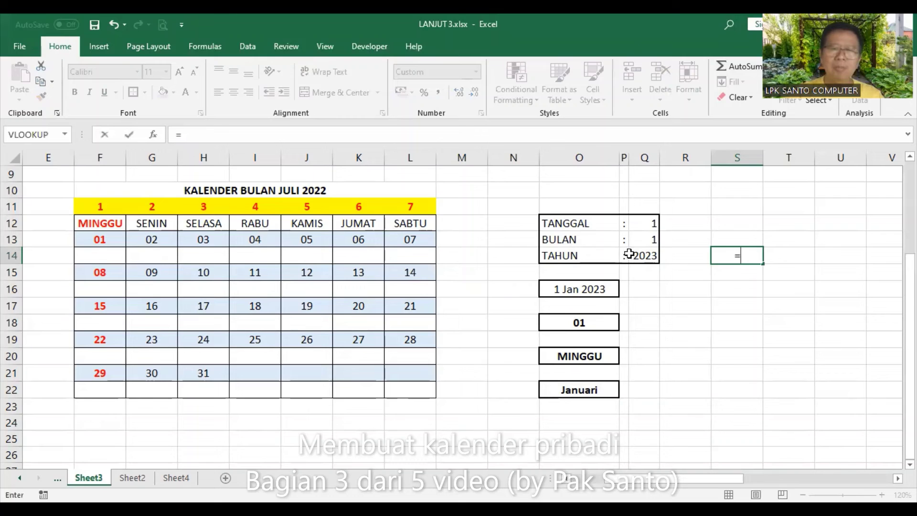
left_click(644, 256)
key("Return")
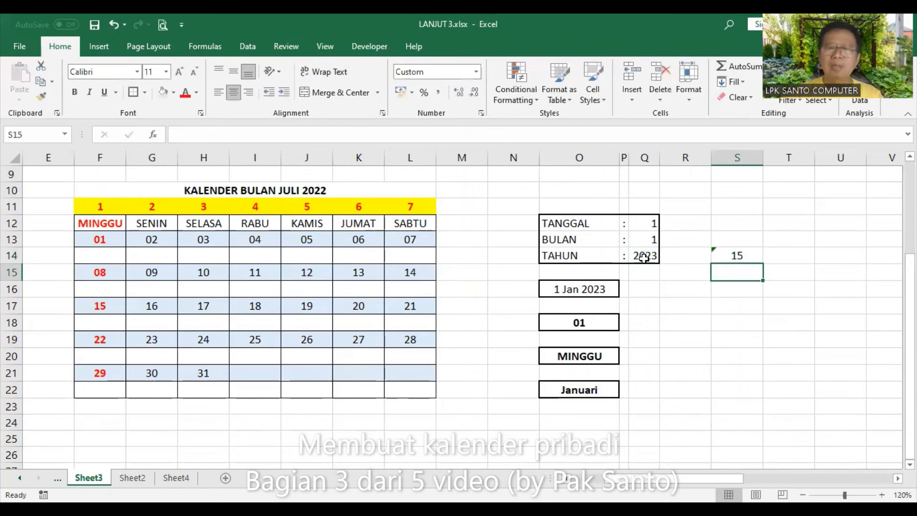
Step: Copy the plain format of blank cells M10:M11 on Sheet4 to the whole of column S on Sheet3
left_click(749, 255)
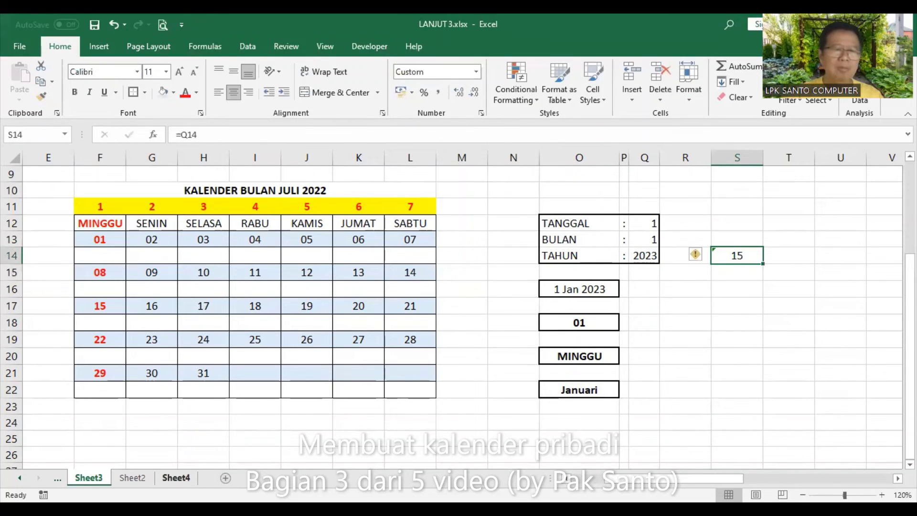
left_click(176, 478)
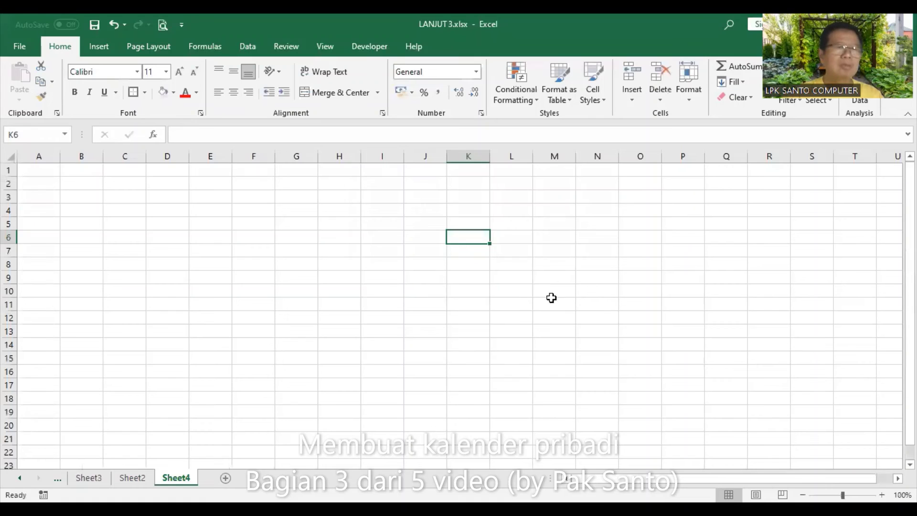
left_click_drag(550, 301, 552, 292)
left_click(41, 97)
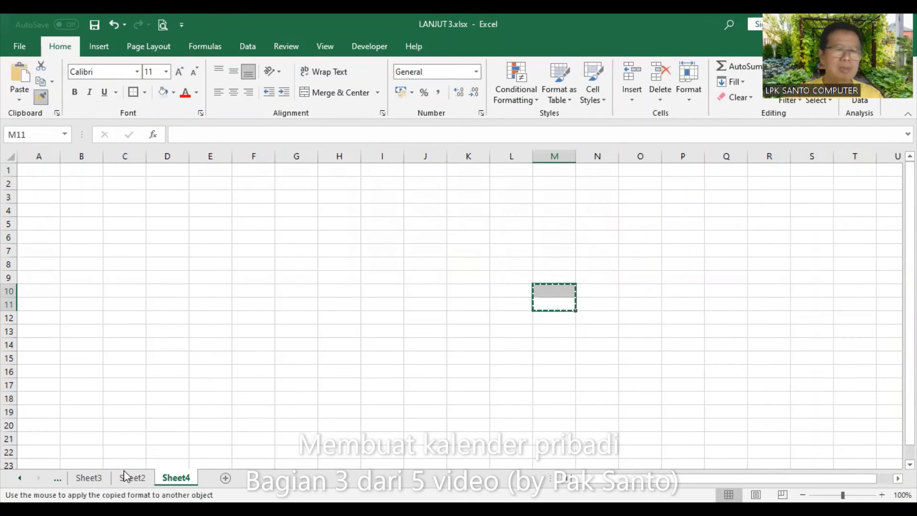
left_click(88, 477)
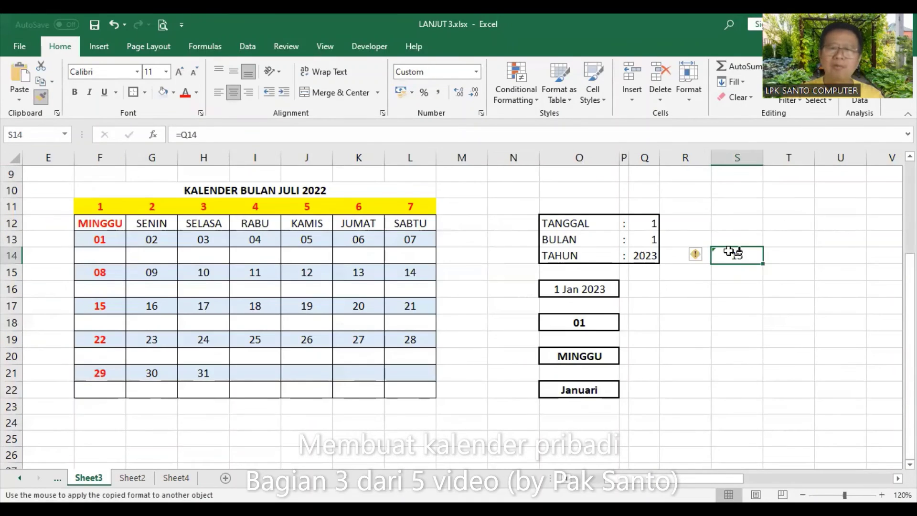
left_click(733, 158)
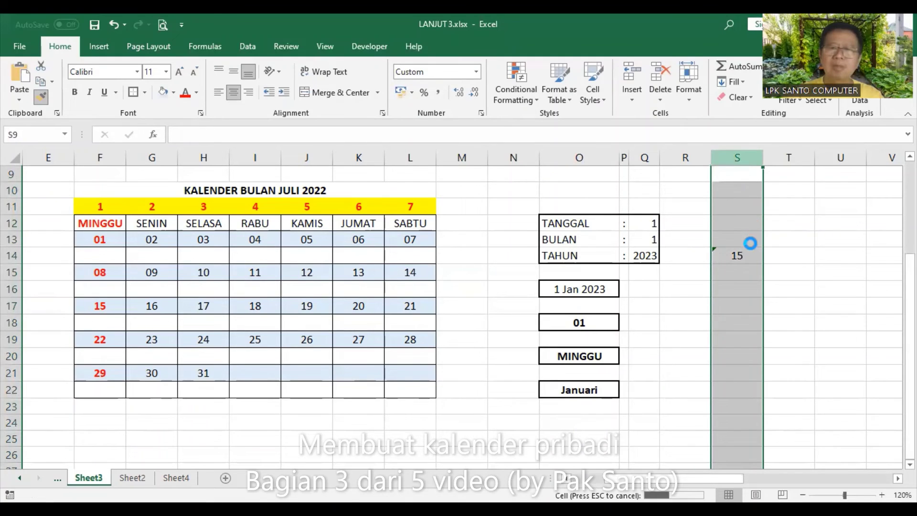
left_click(749, 272)
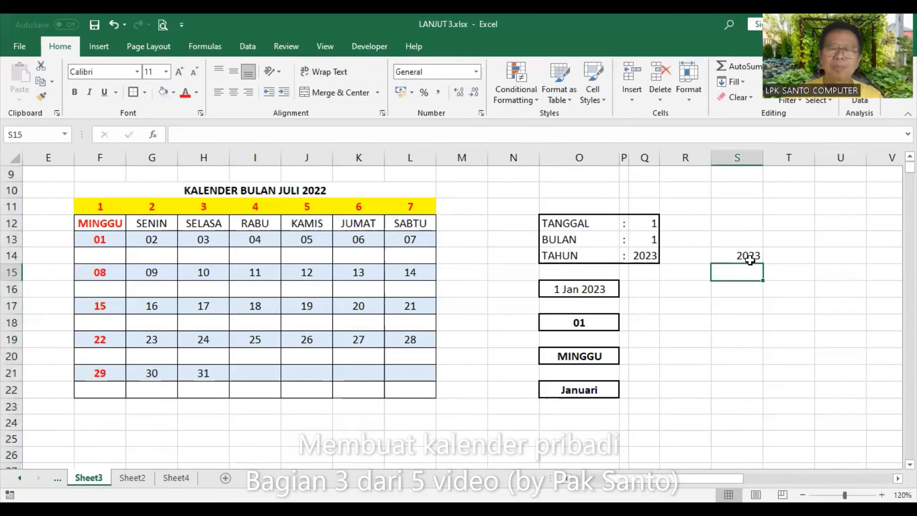
type("=")
left_click(153, 136)
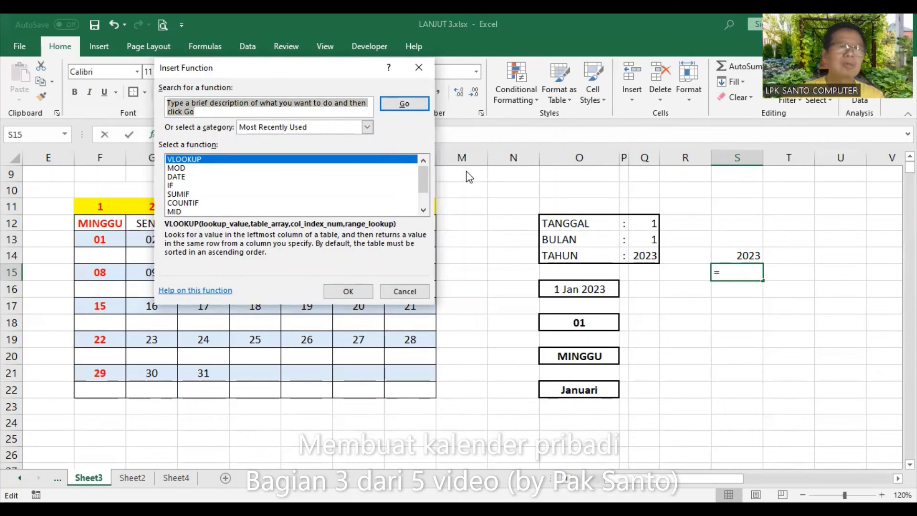
type("text")
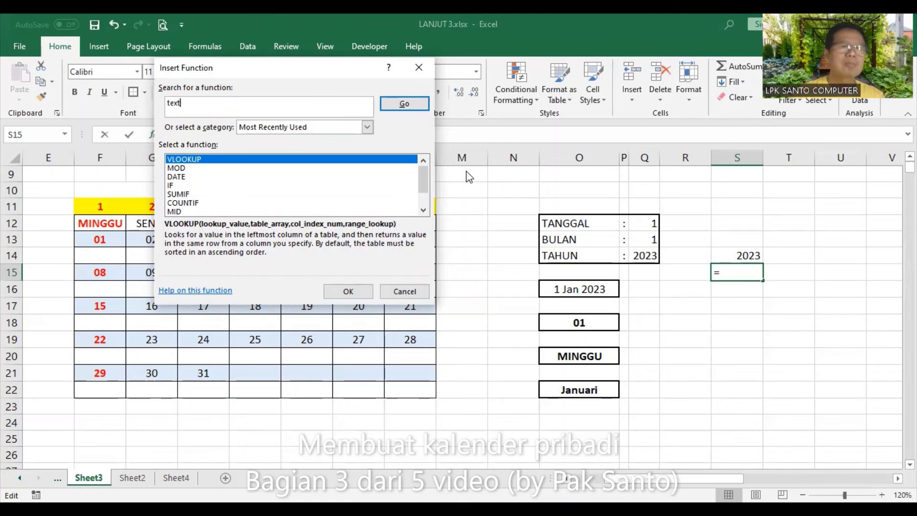
key("Return")
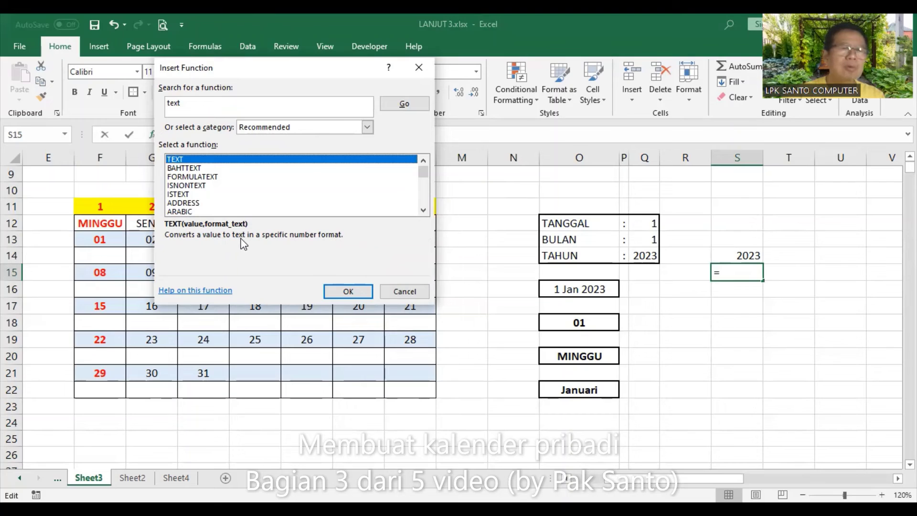
left_click(346, 291)
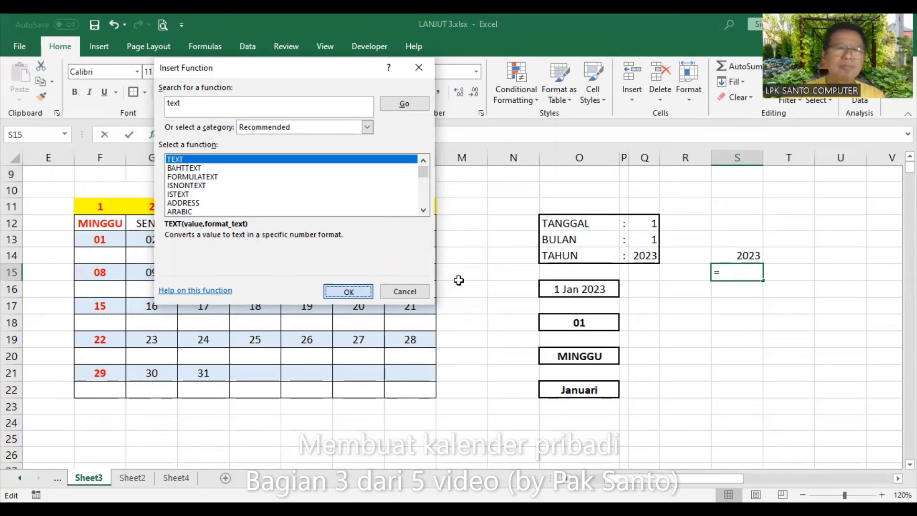
left_click(742, 254)
left_click(247, 153)
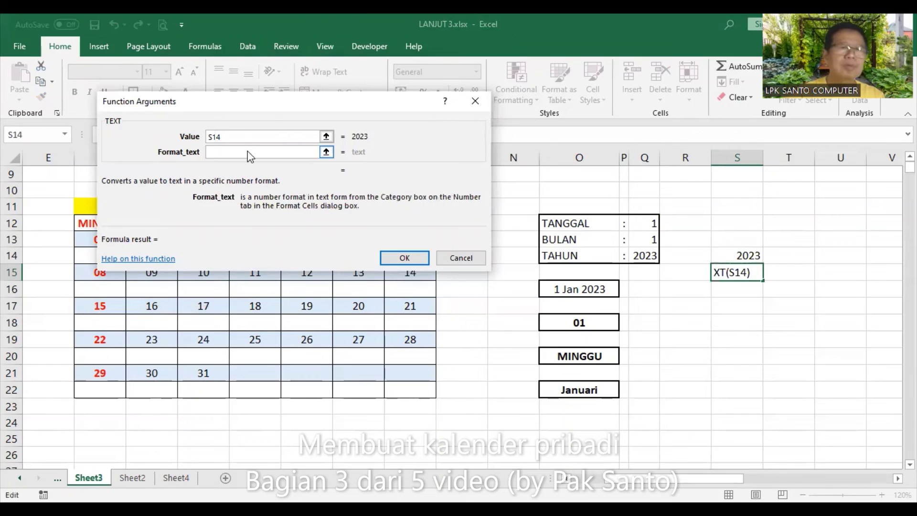
type("\"\"")
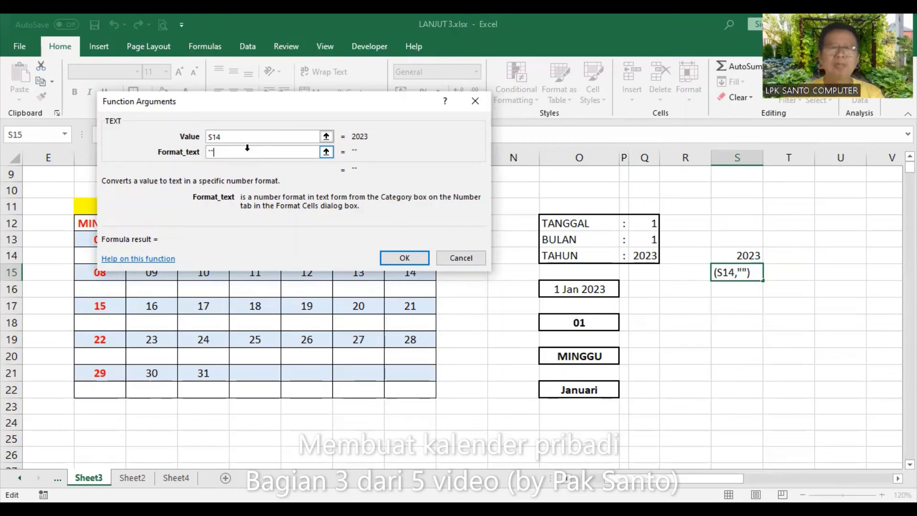
key("Escape")
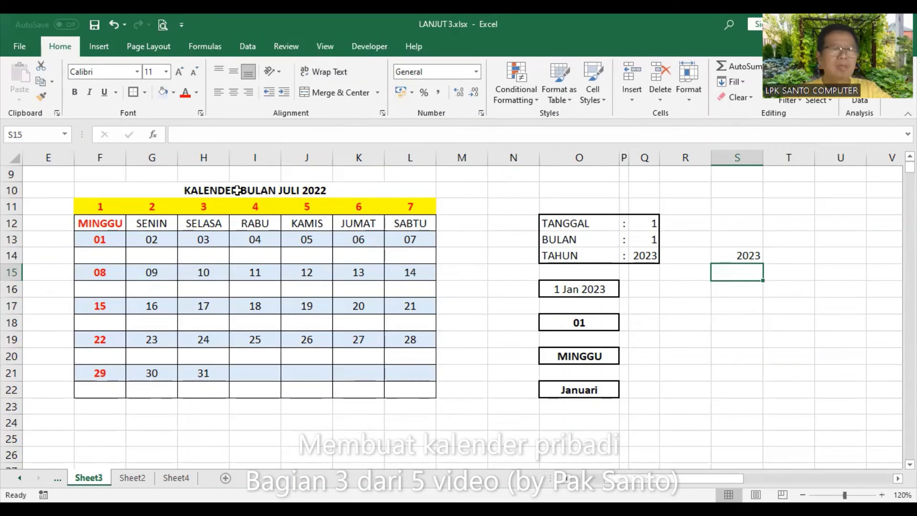
Step: Unmerge the calendar title across F10:L10 and delete its text
left_click(221, 191)
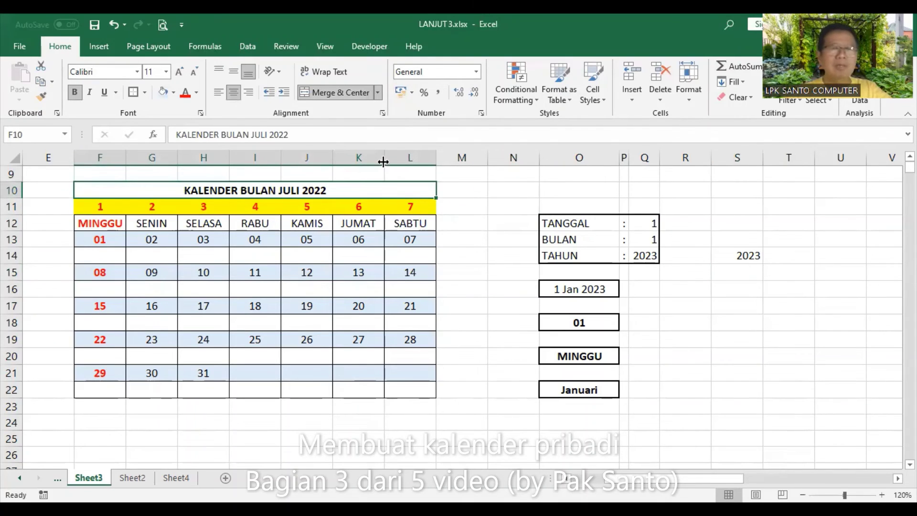
left_click(359, 93)
key("Delete")
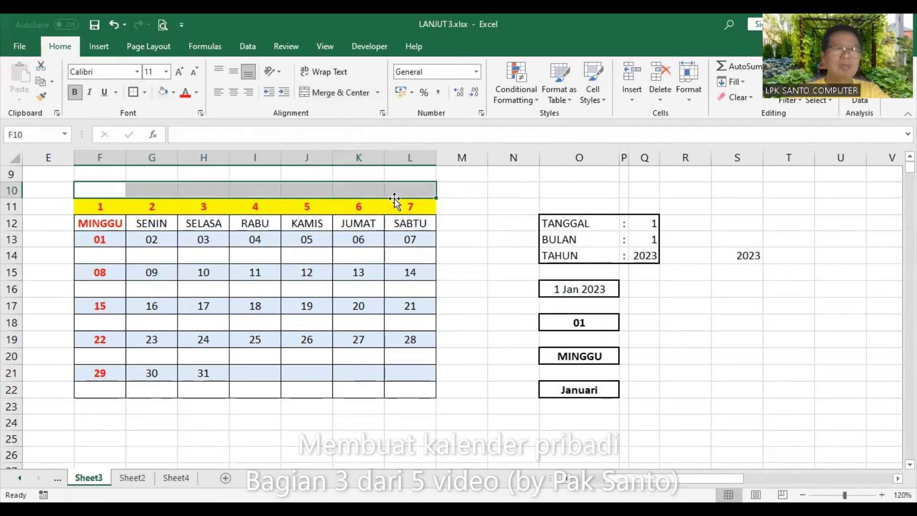
left_click(348, 189)
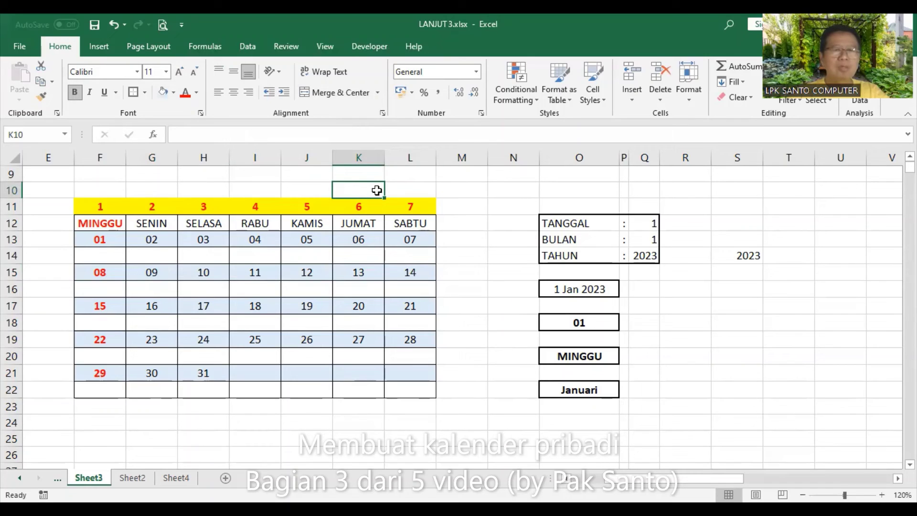
Step: Enter the formula =O22 in cell F10 to show the month name above the calendar
left_click(102, 189)
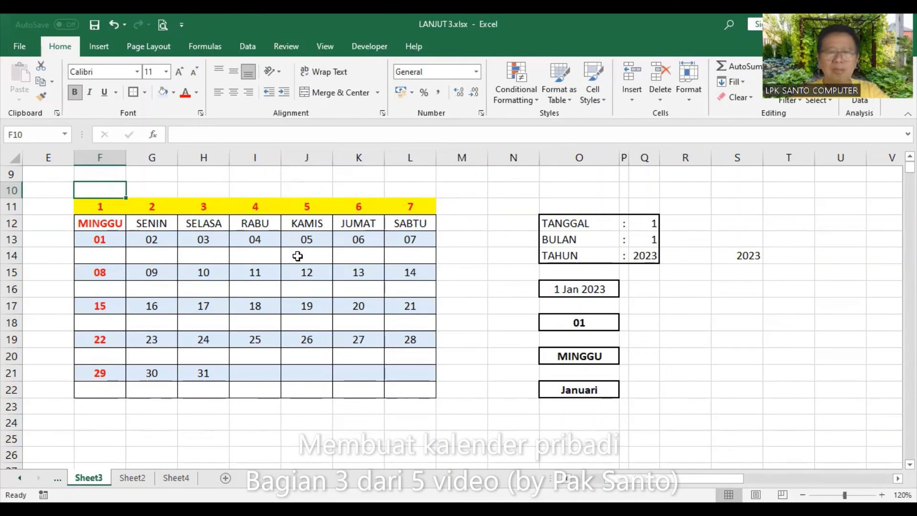
type("=")
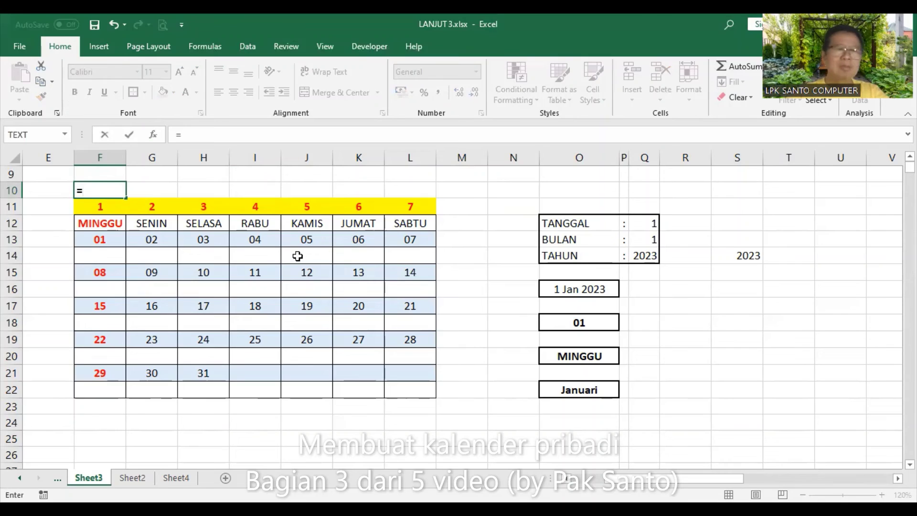
left_click(573, 387)
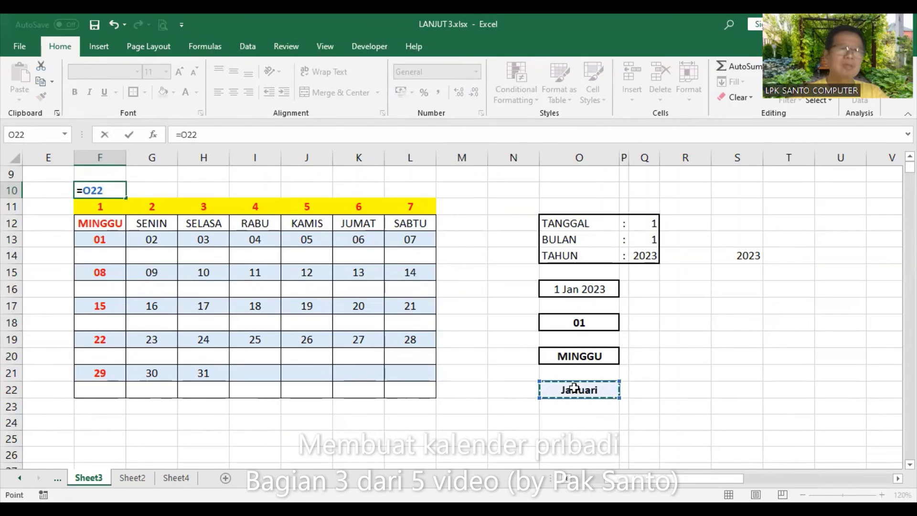
key("Return")
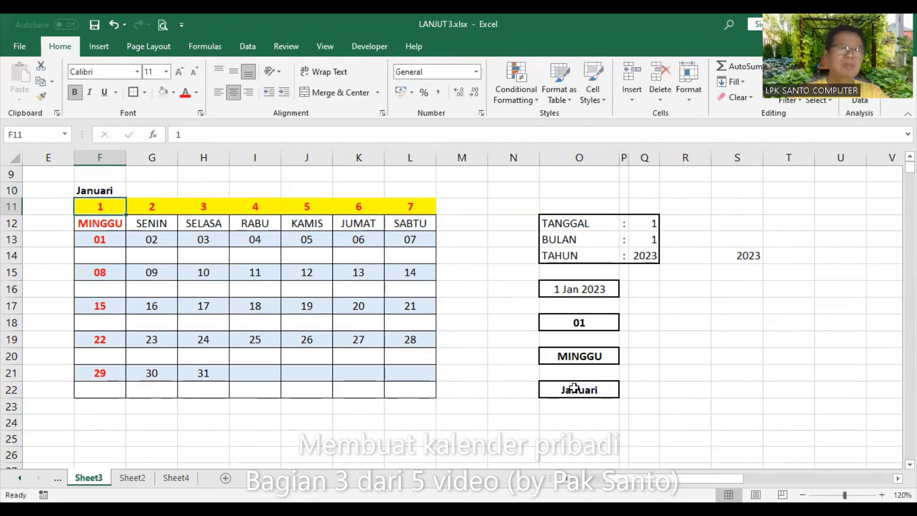
Step: Enter the formula =S14 in cell L10 to show the year above the calendar
left_click(394, 189)
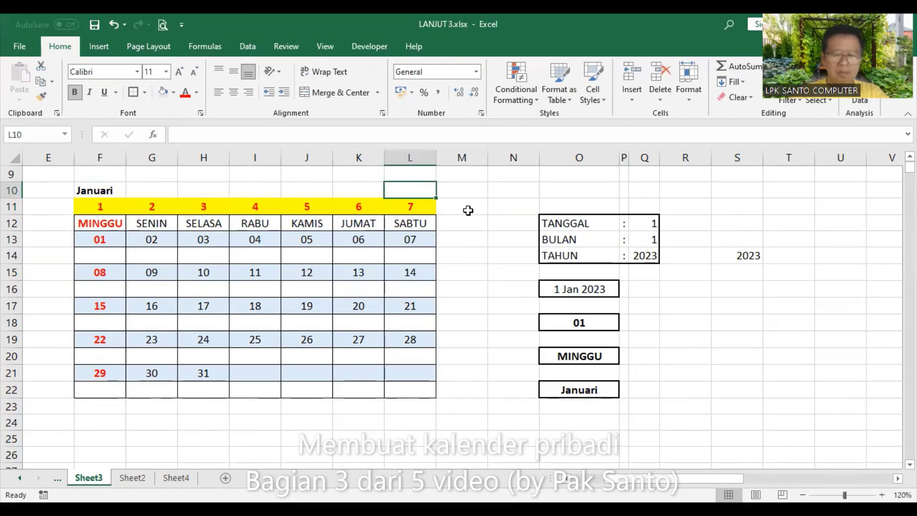
type("=")
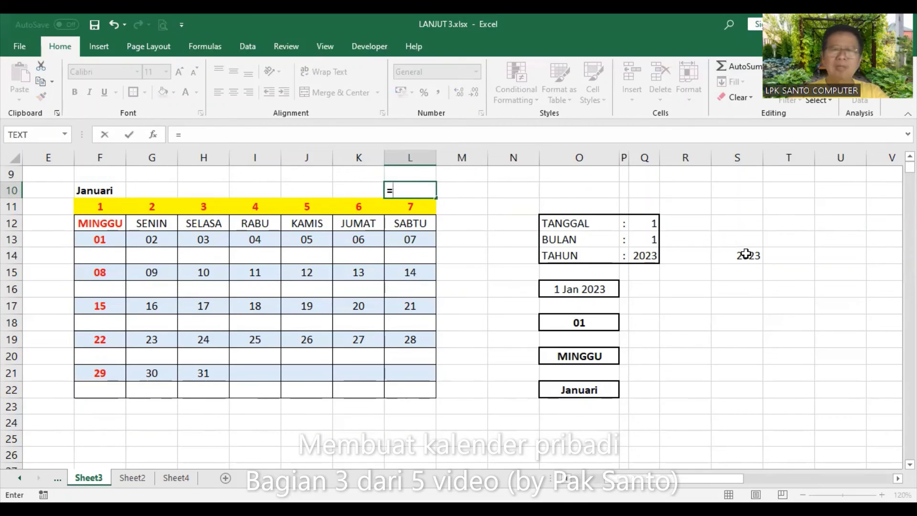
left_click(746, 253)
key("Return")
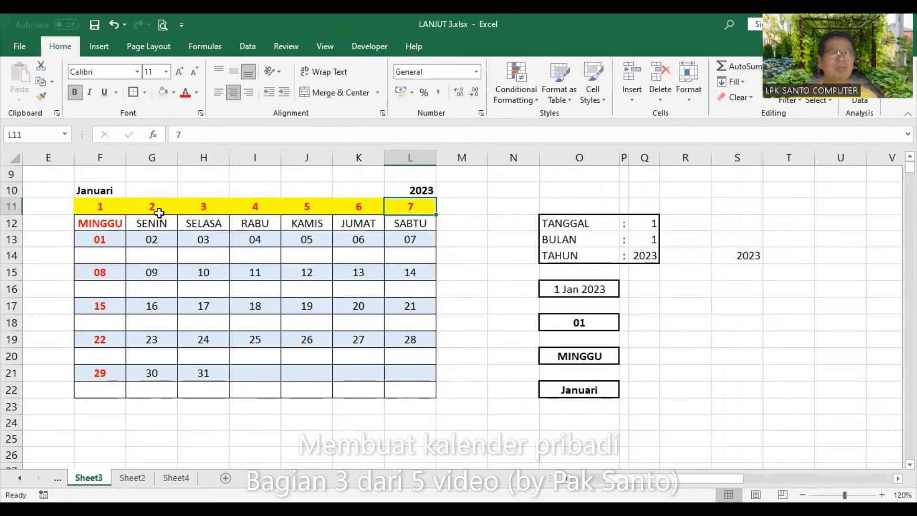
left_click(107, 190)
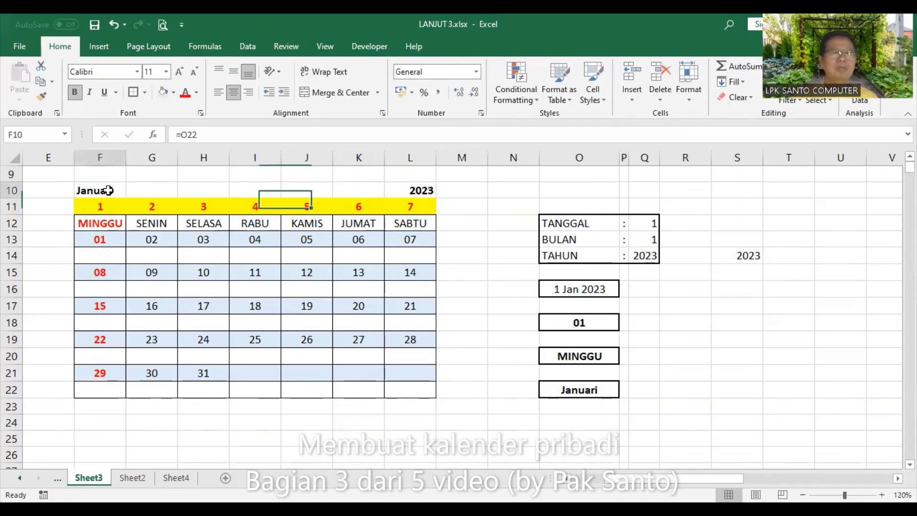
left_click(420, 192)
left_click(102, 190)
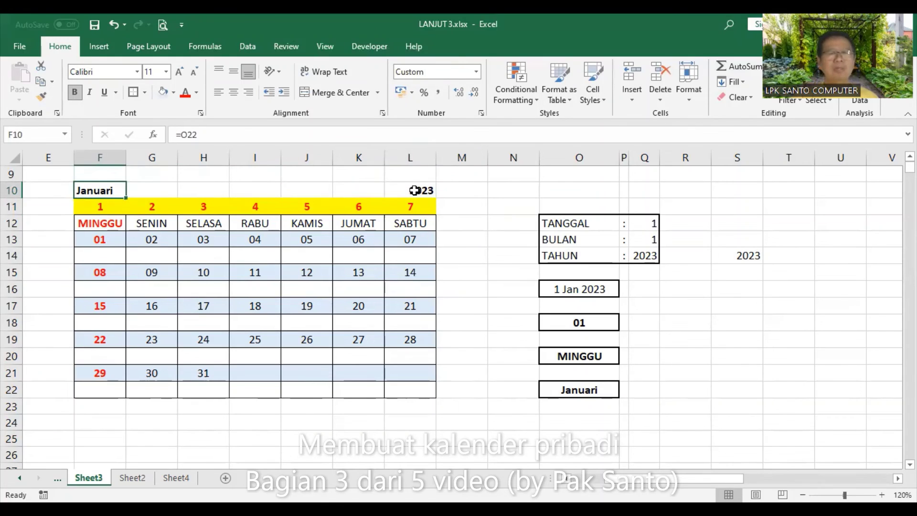
Step: Delete the helper year formula in S14 and change the formula in L10 to =Q14
left_click(743, 255)
key("Delete")
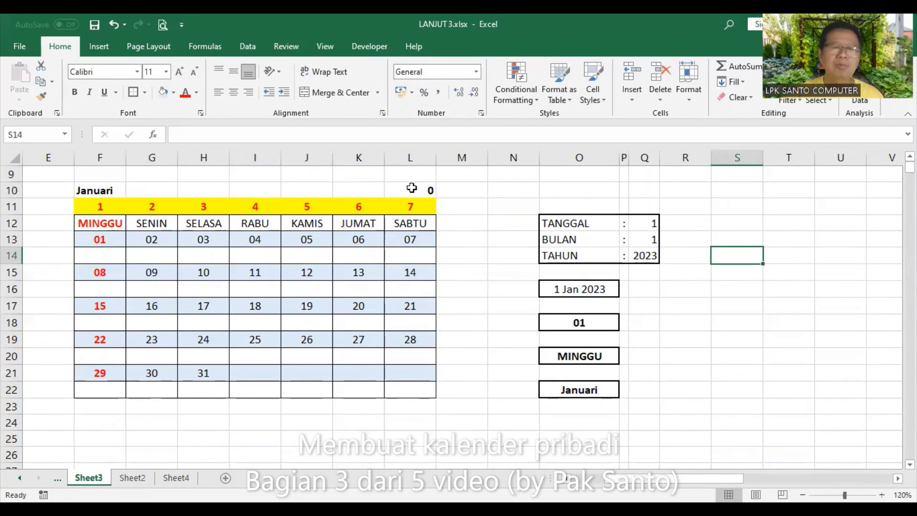
left_click(412, 188)
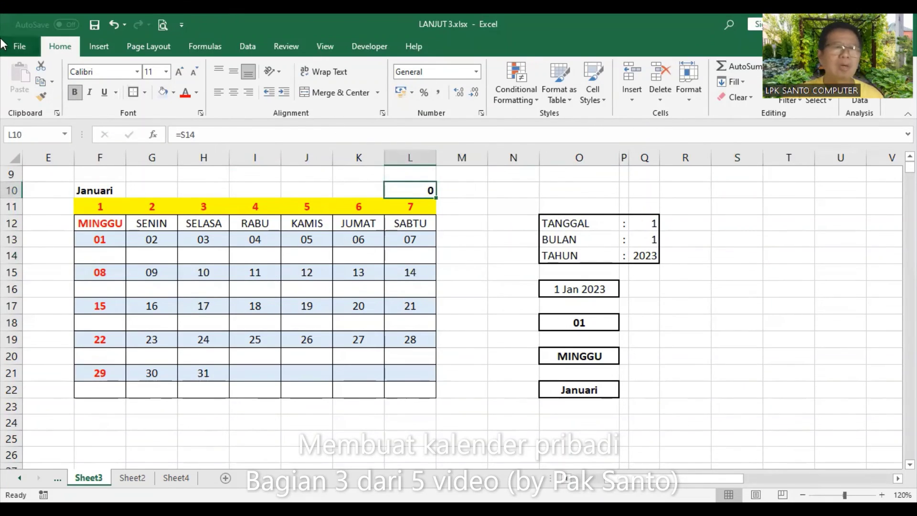
key("F2")
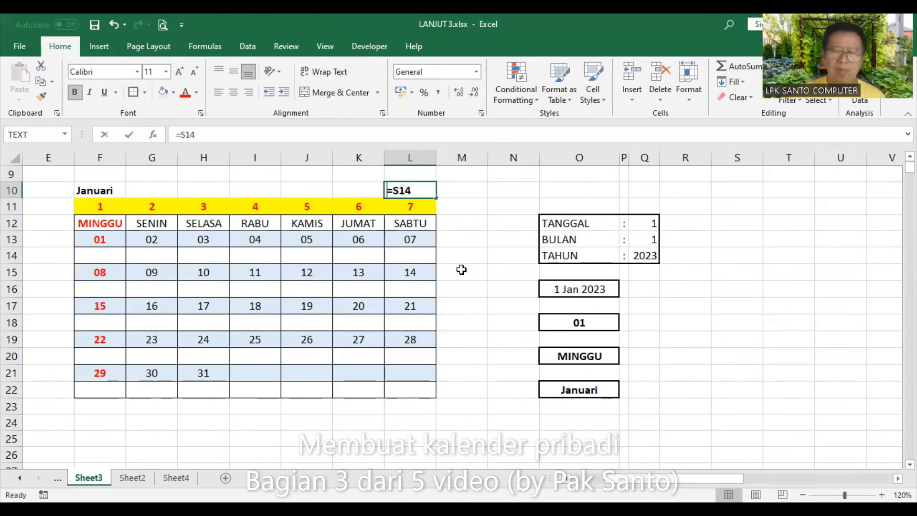
key("BackSpace")
key("BackSpace")
key("BackSpace")
left_click(634, 254)
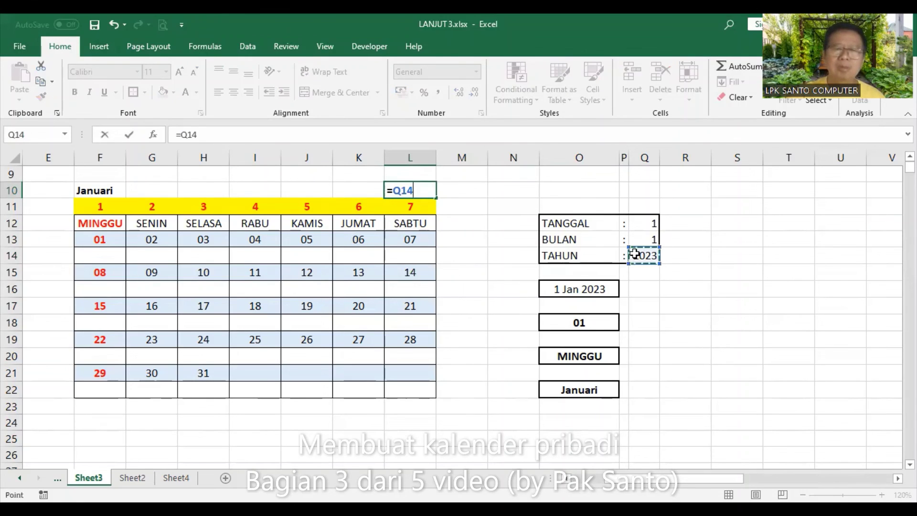
key("Return")
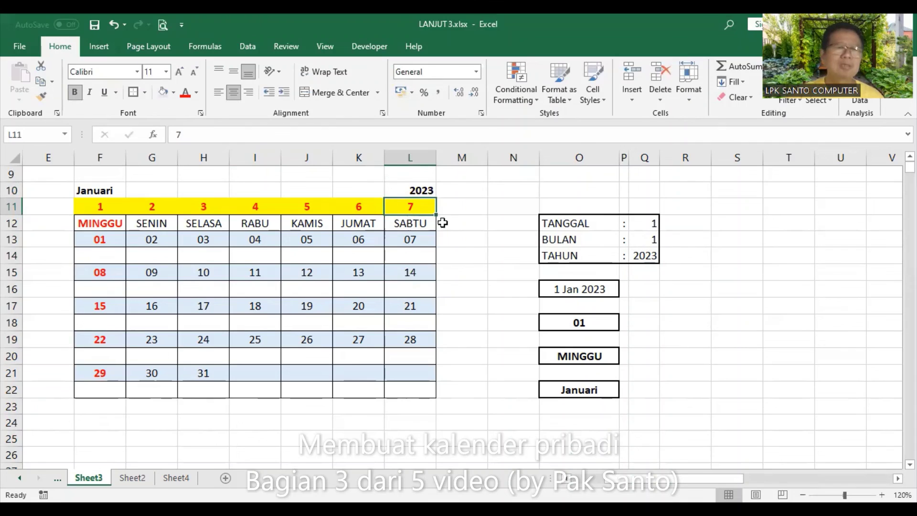